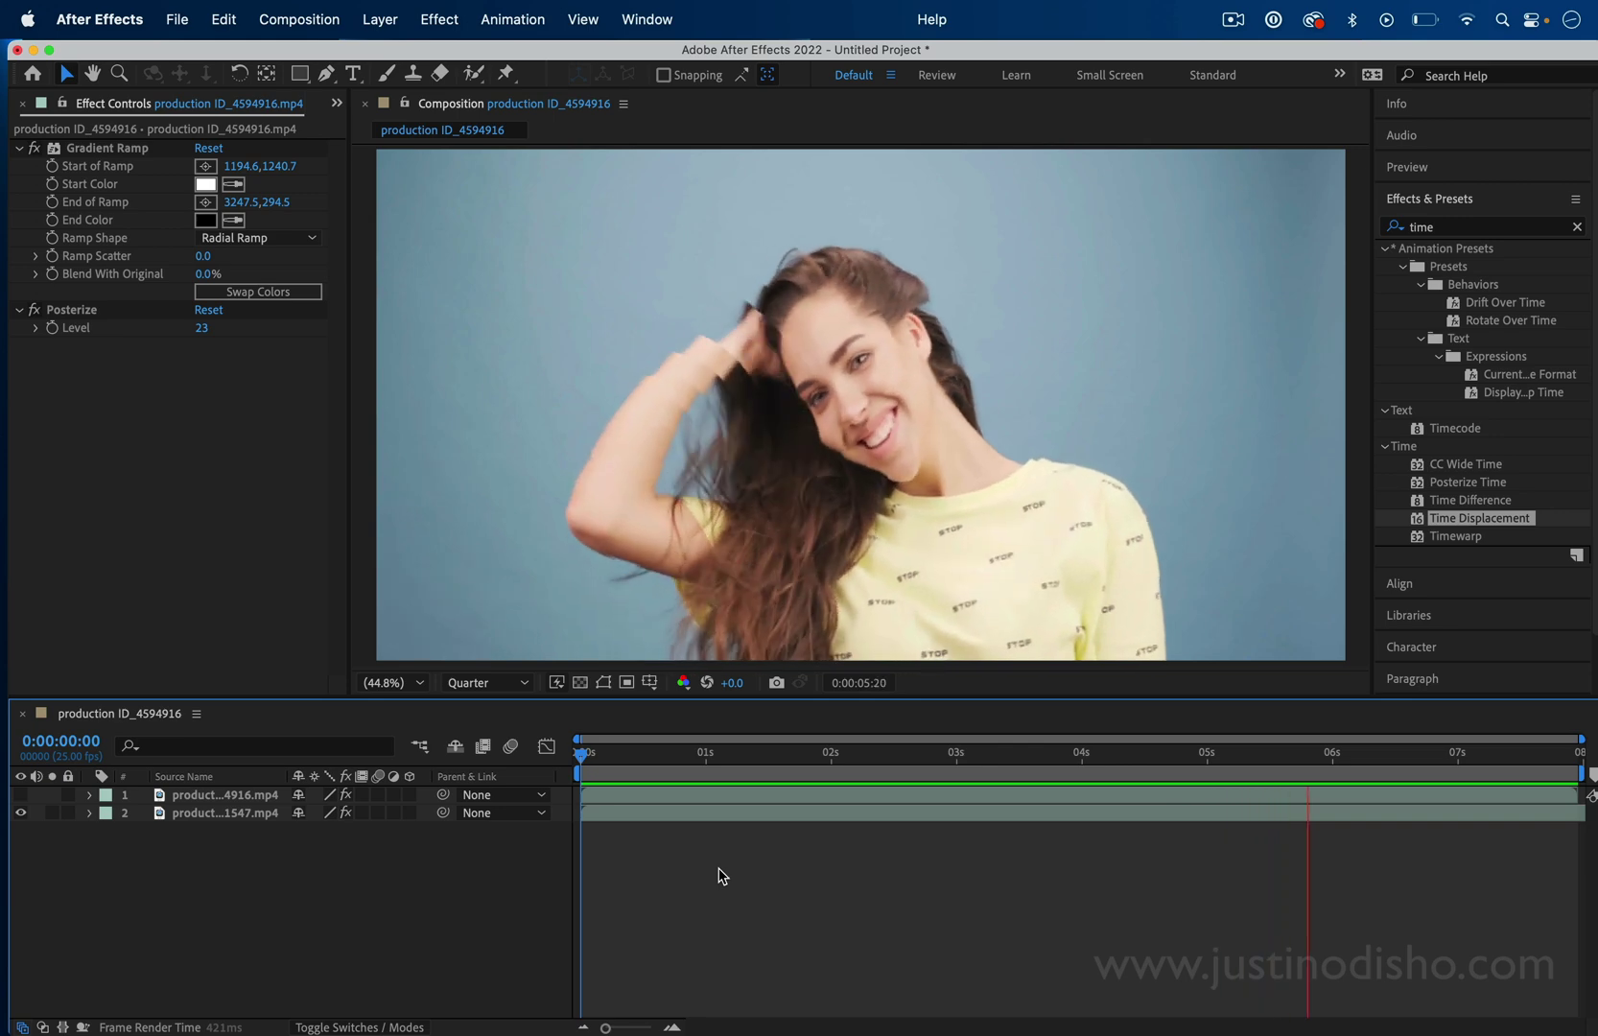
Stop playback, remove Time Displacement from the 1547 clip, and delete the top gradient layer.
key("space")
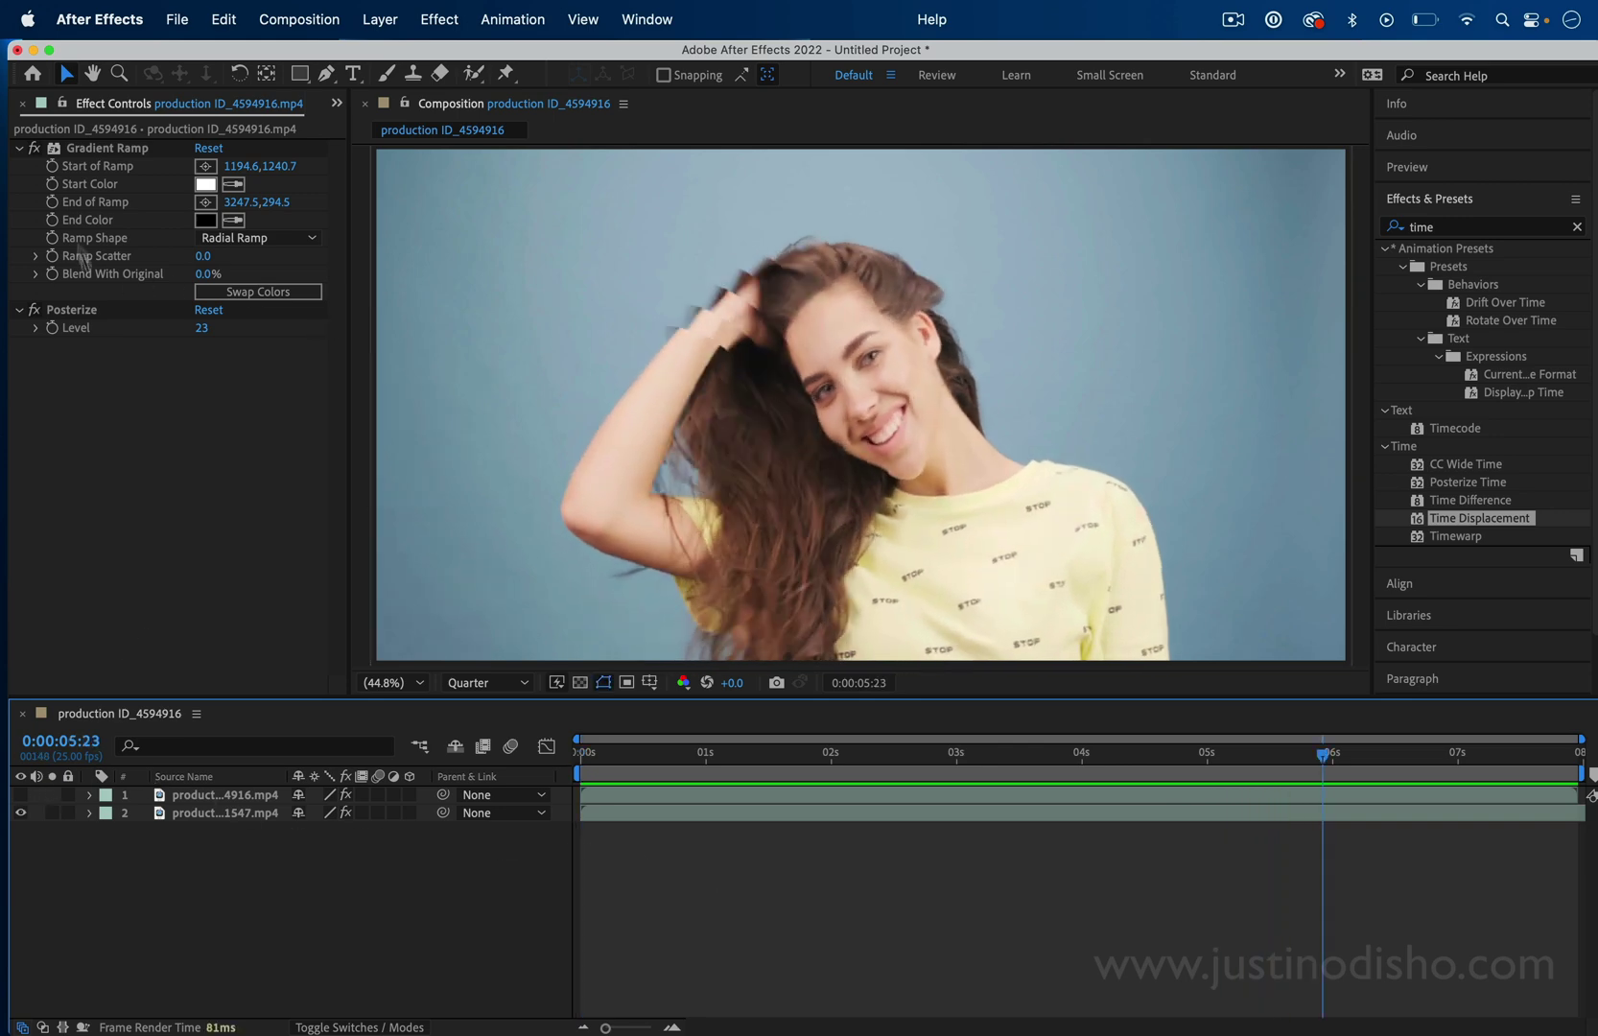
left_click(213, 813)
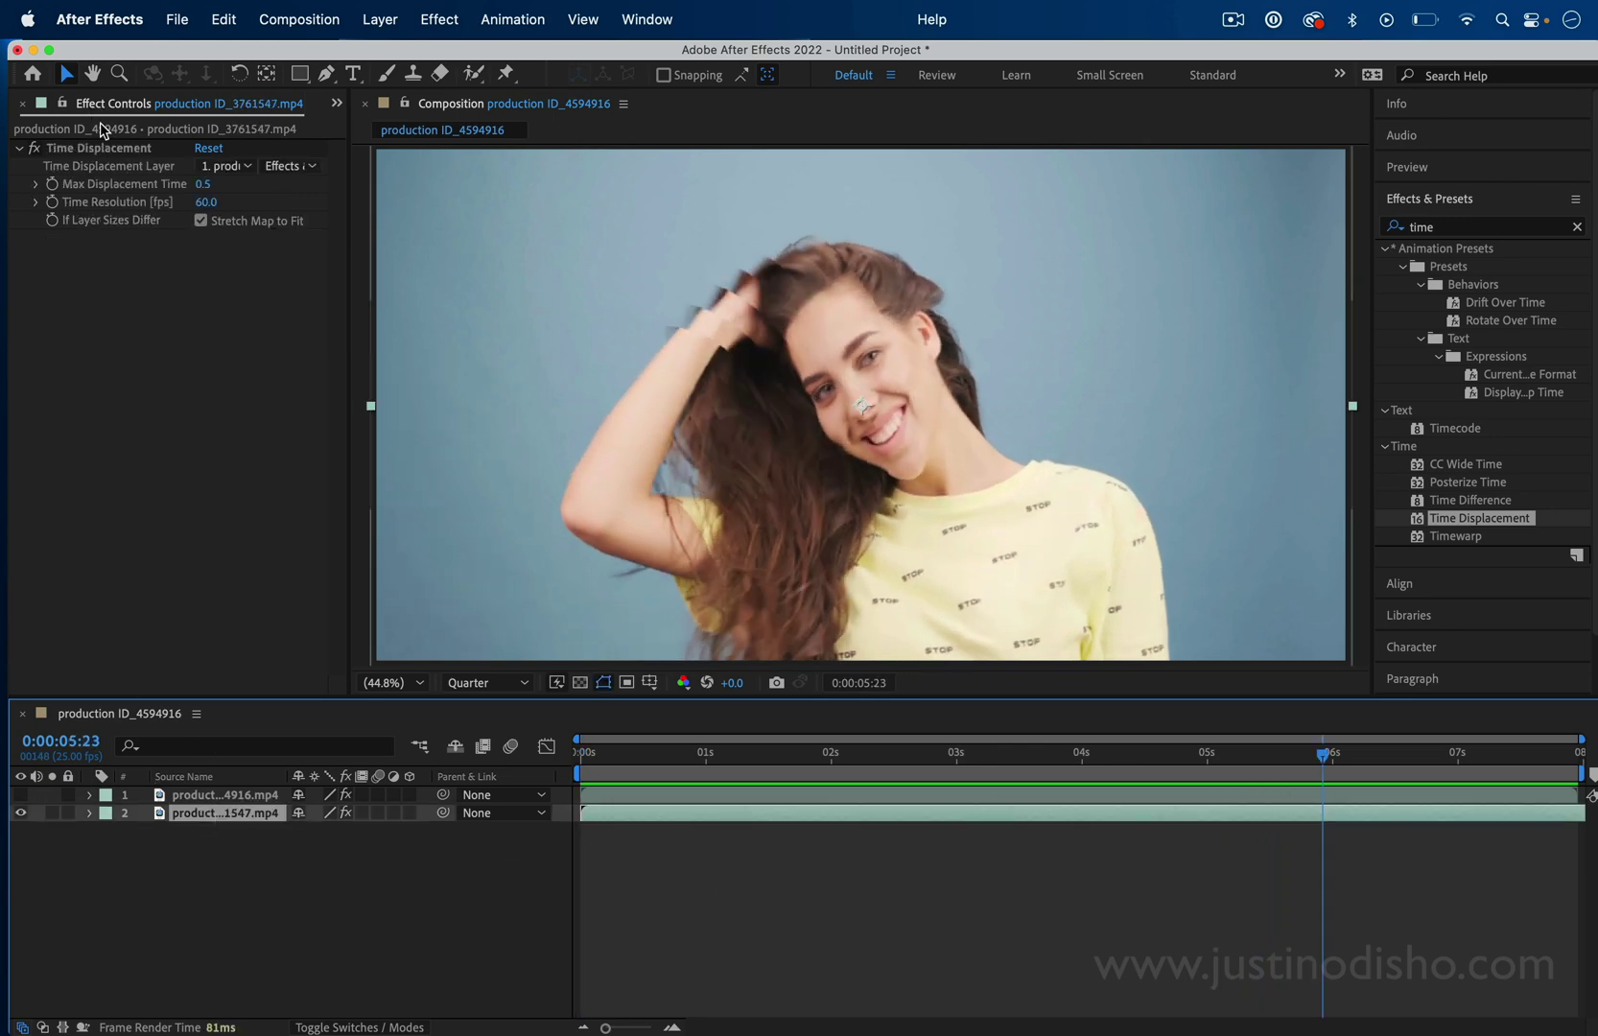
left_click(103, 149)
key("Delete")
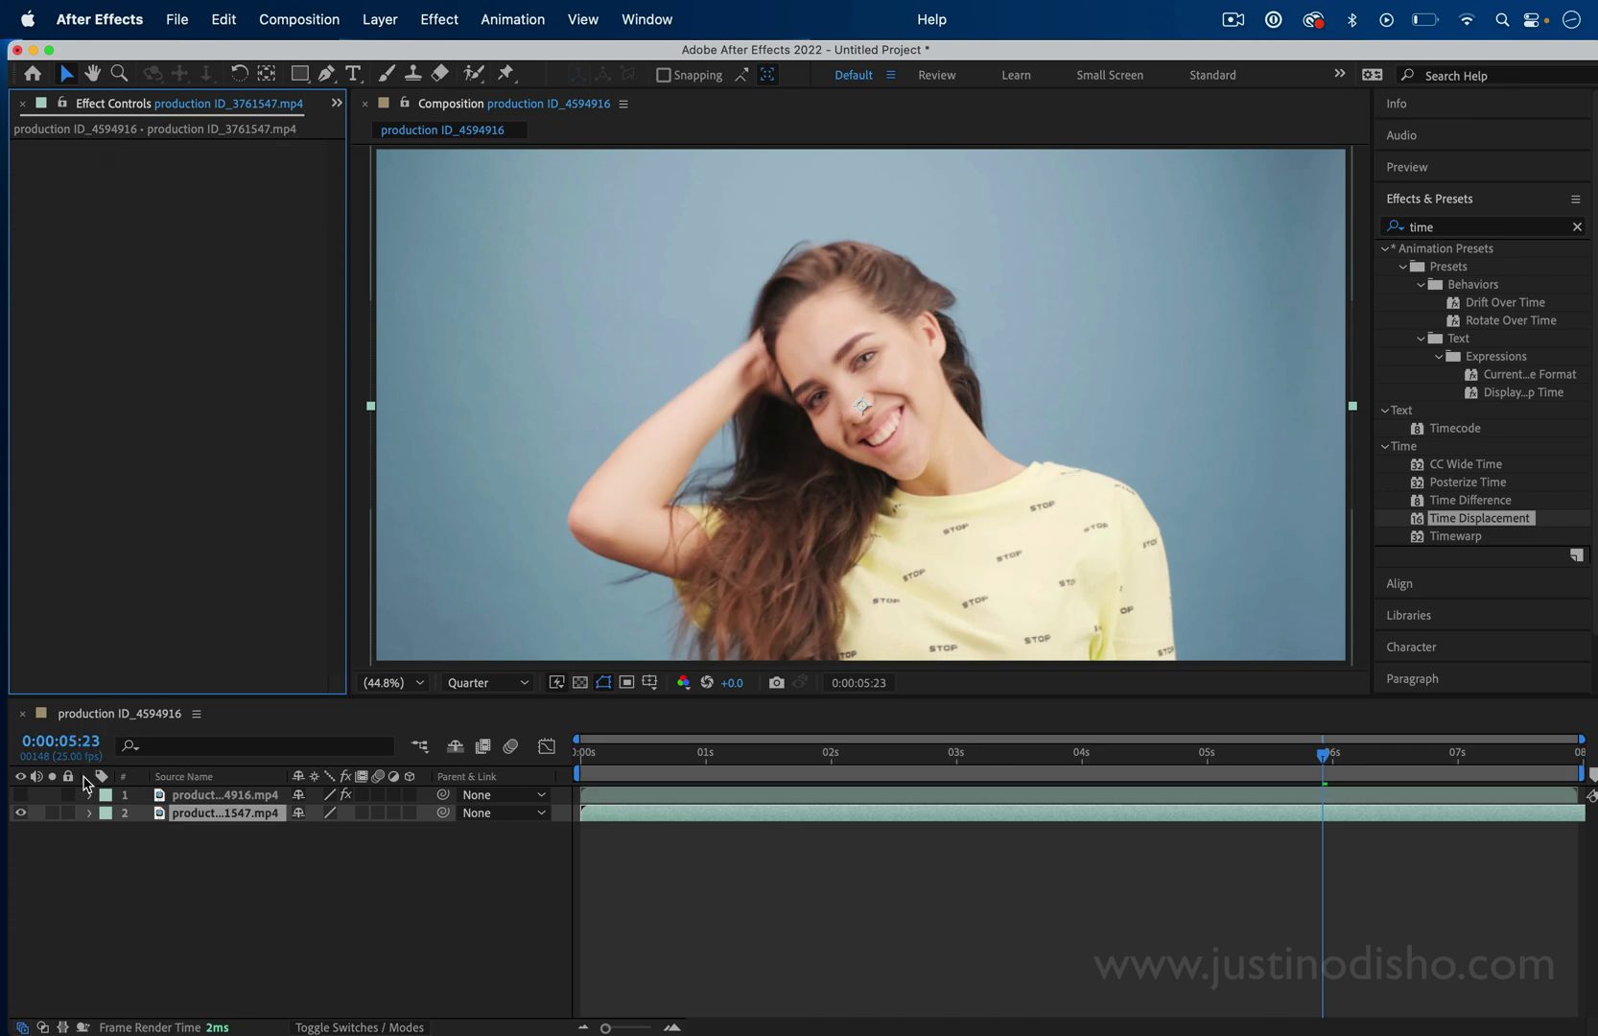
left_click(227, 796)
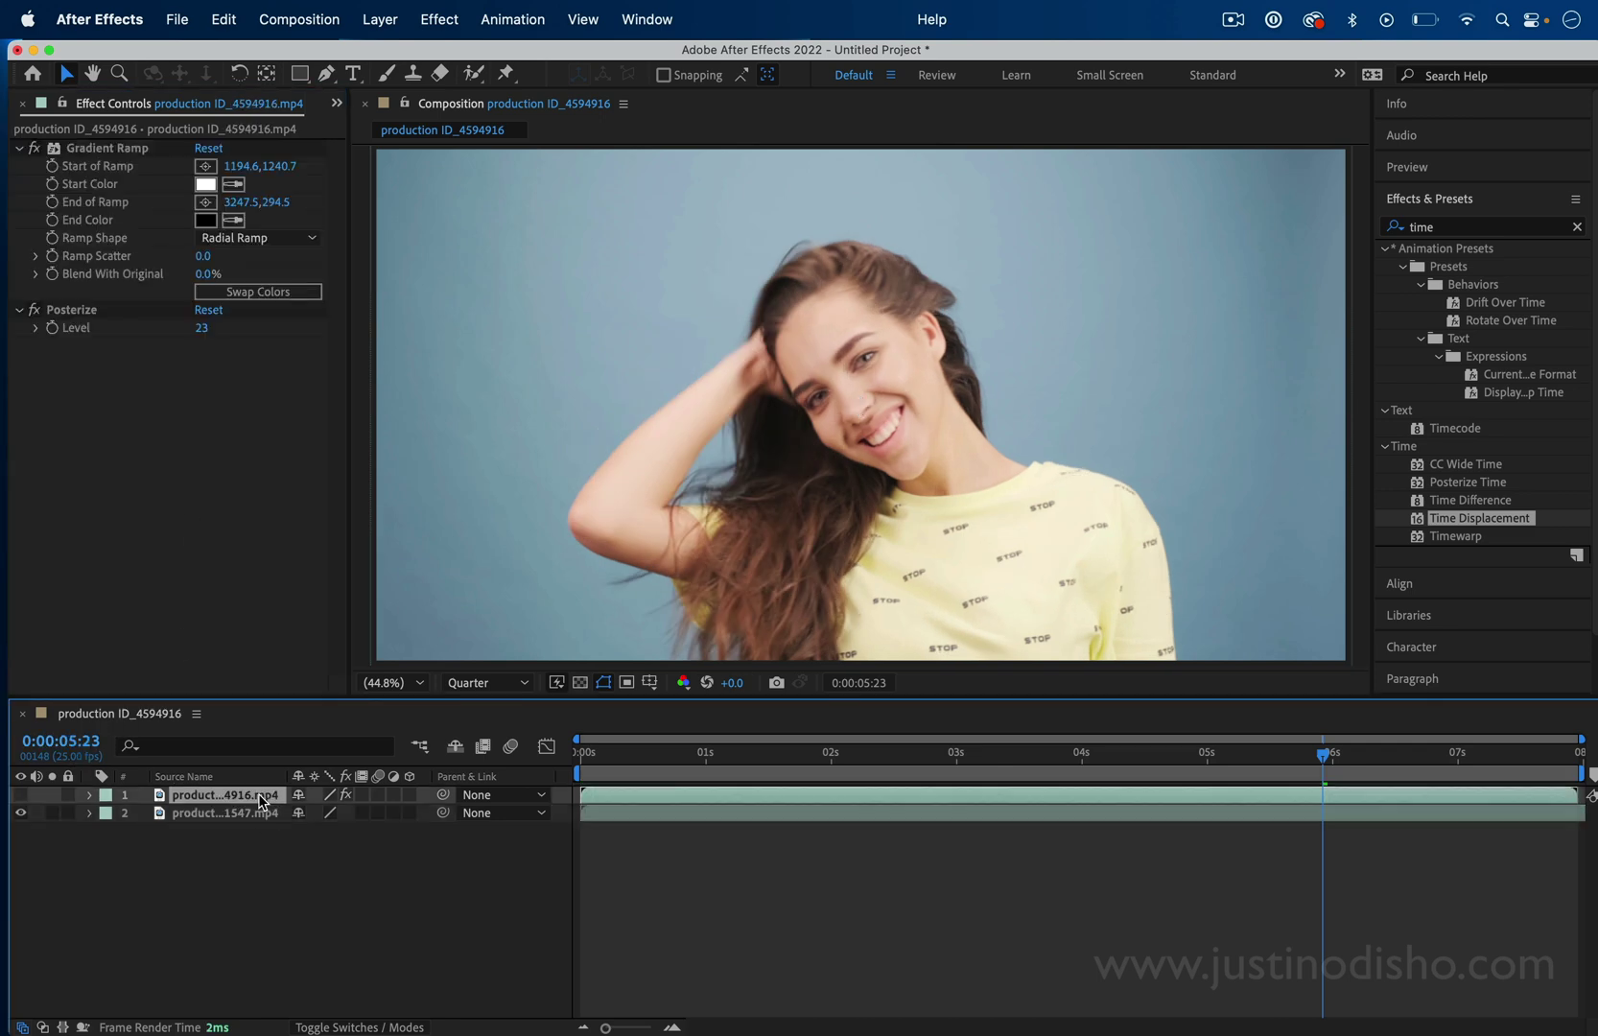
key("Delete")
Add a new solid layer (Dark Gray Solid 1) with default settings via Layer > New > Solid.
left_click(411, 19)
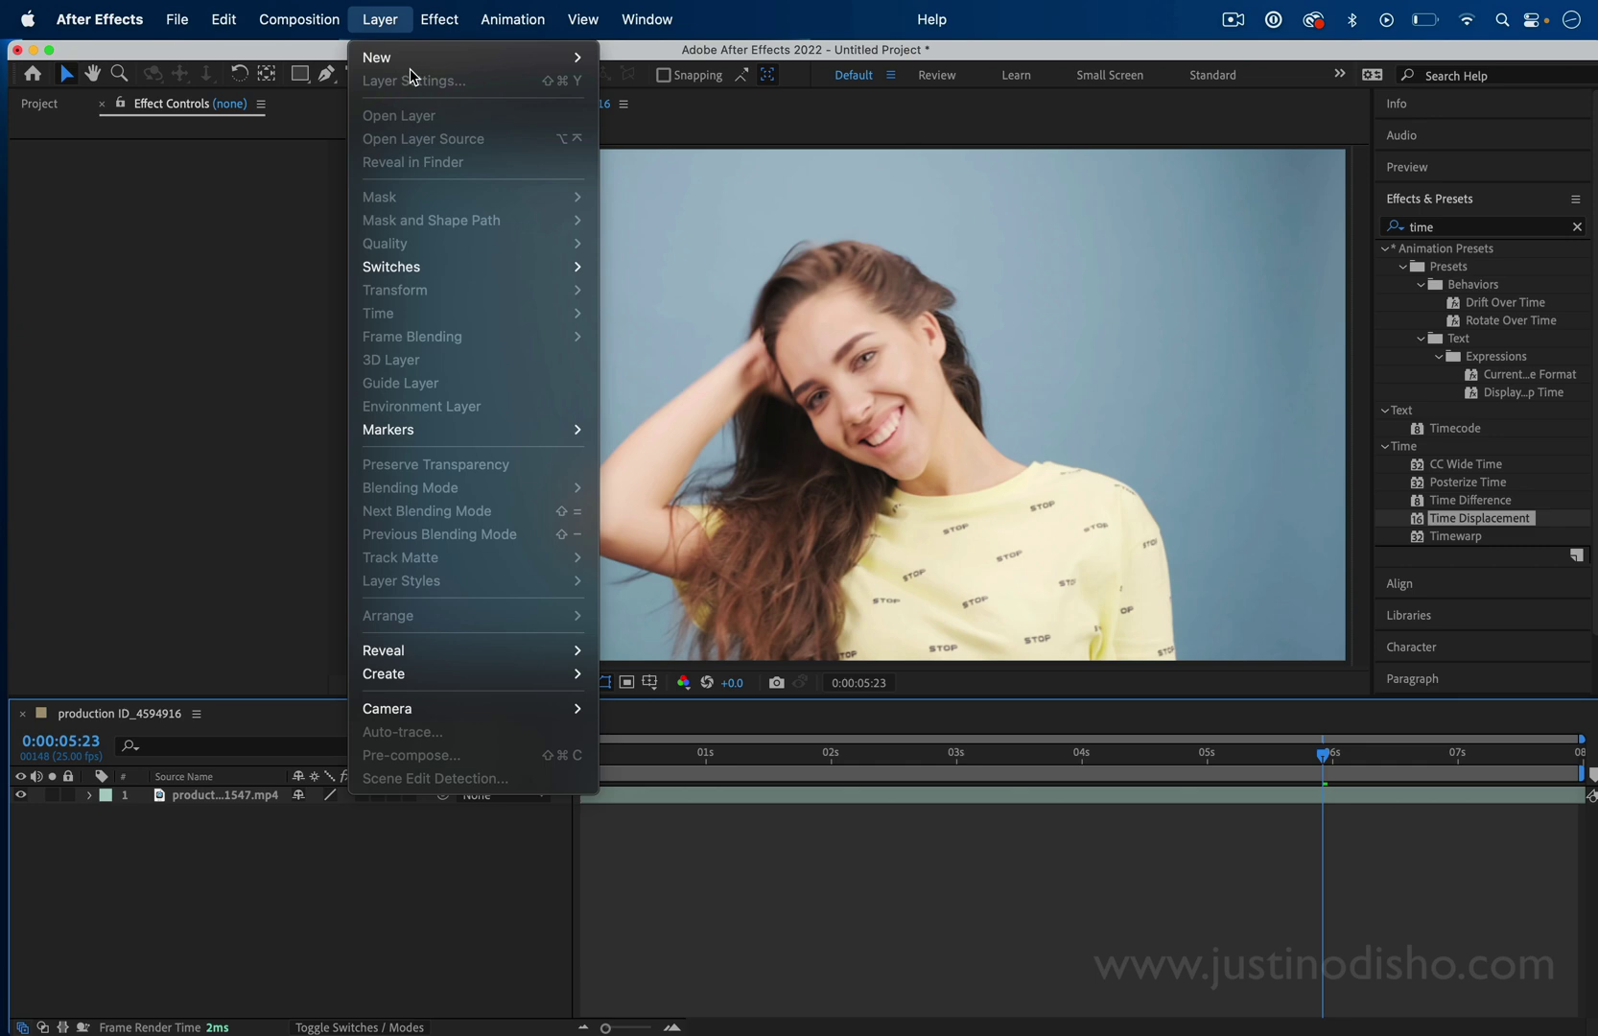
mouse_move(417, 60)
left_click(633, 81)
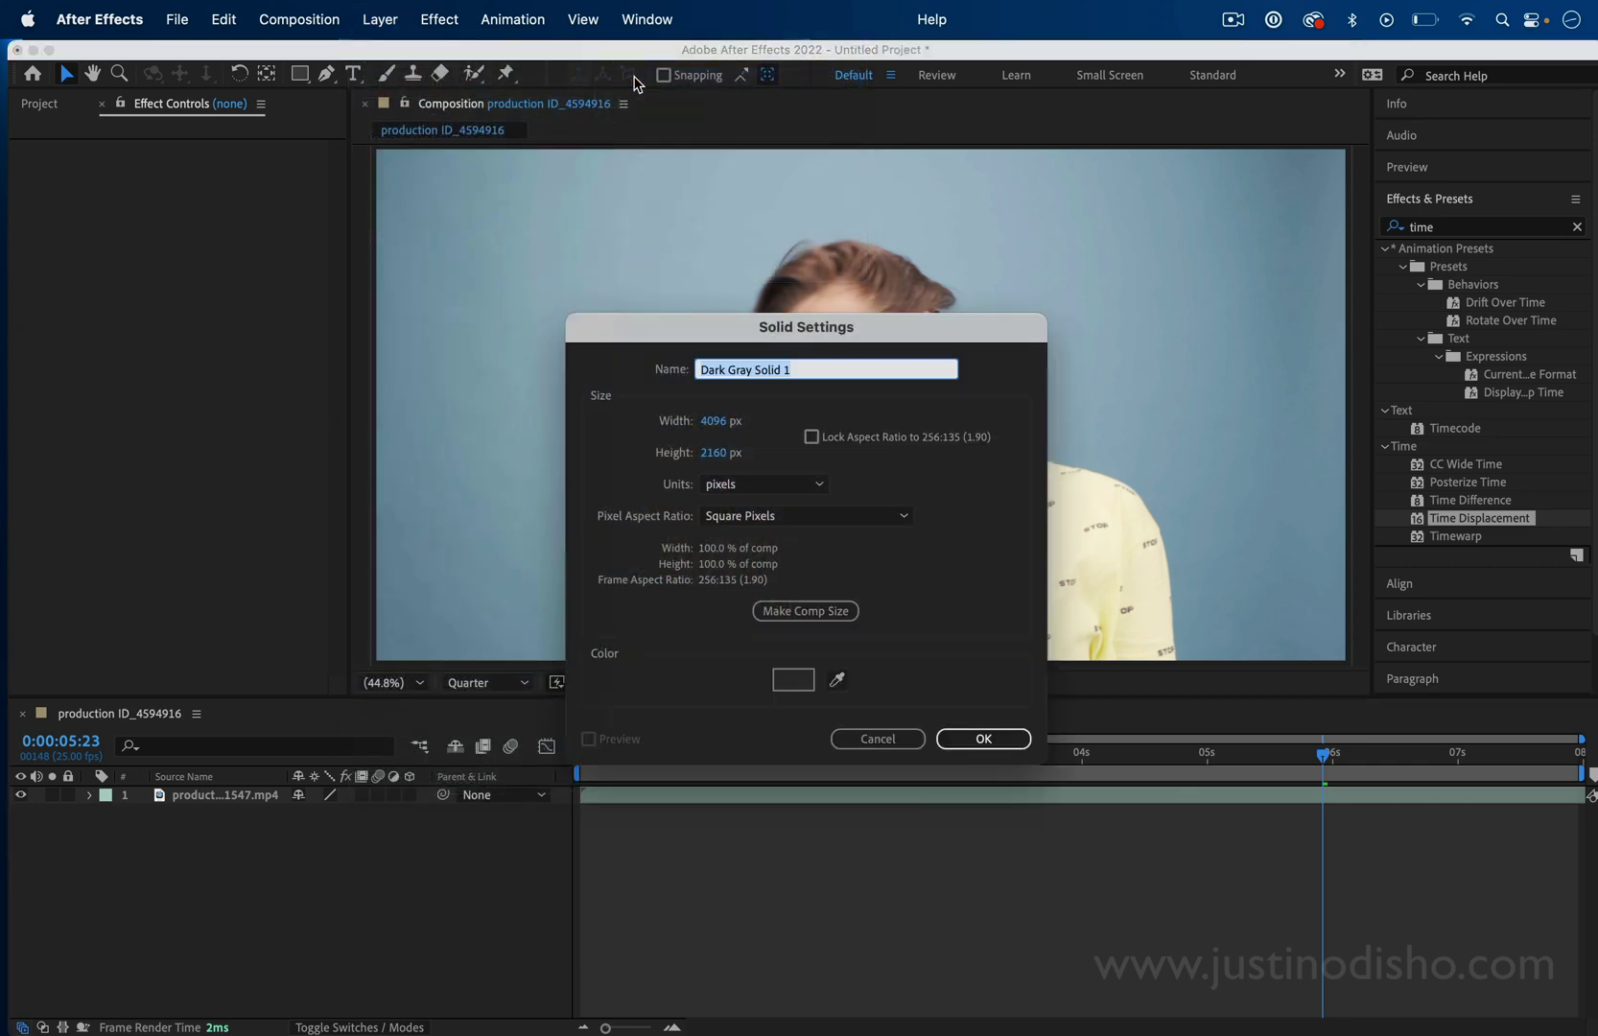
key("Return")
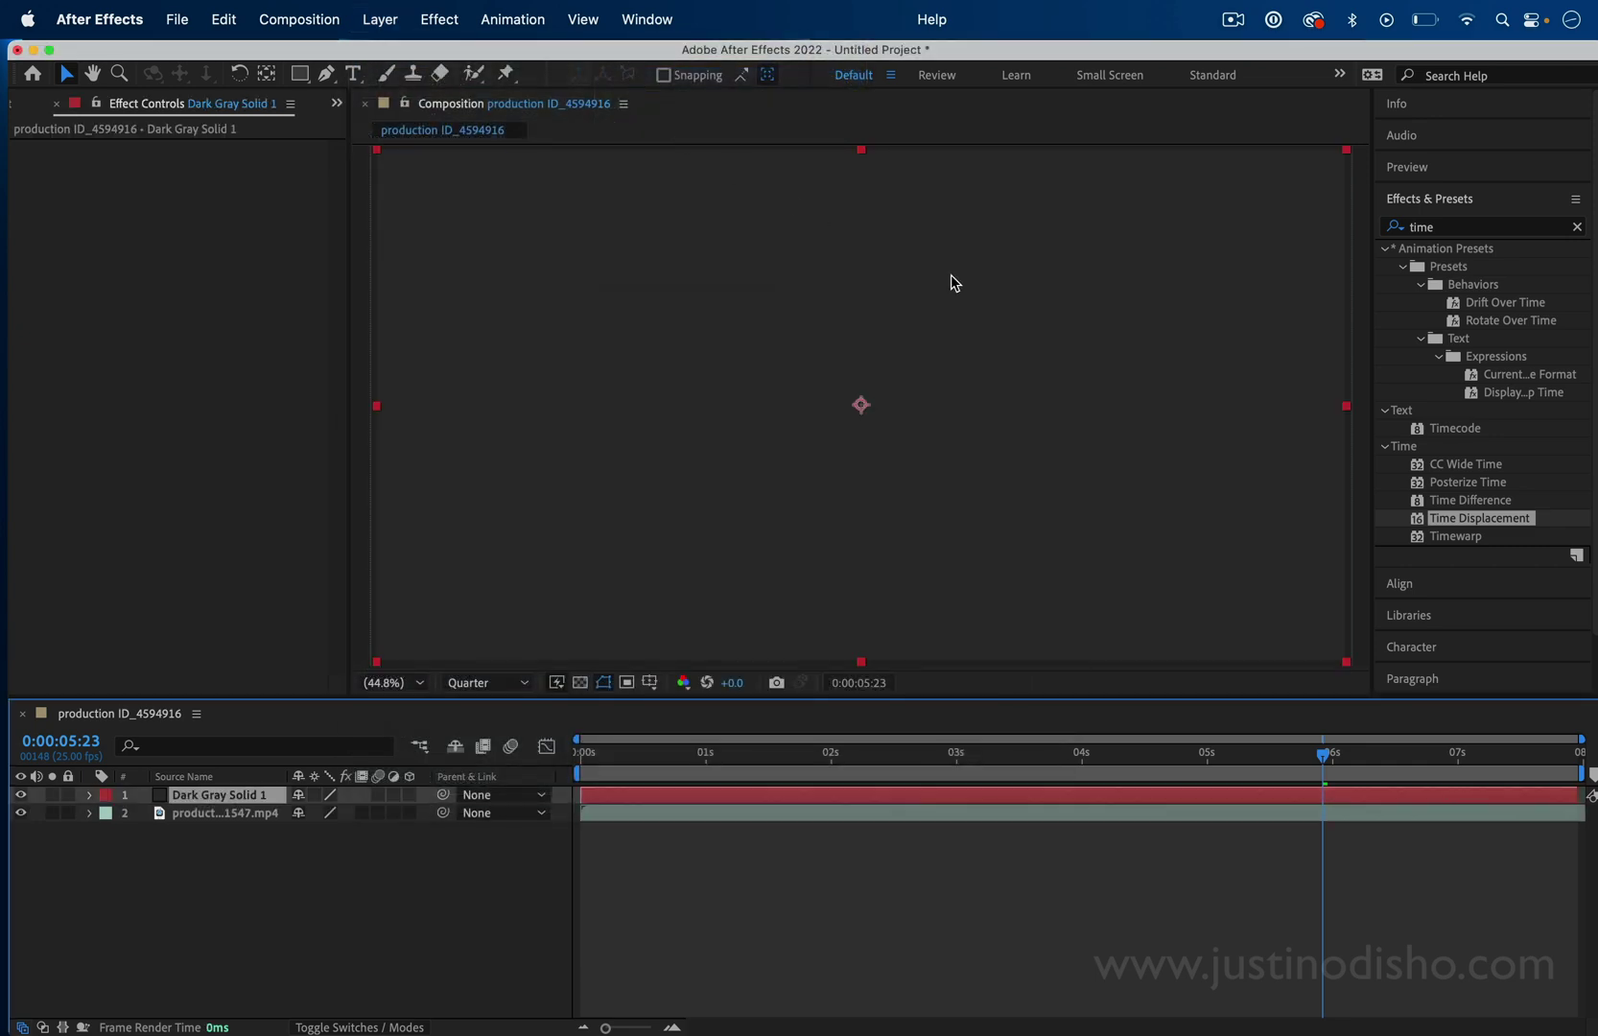
Search Effects & Presets for 'ramp' and apply Gradient Ramp to Dark Gray Solid 1.
left_click(1580, 227)
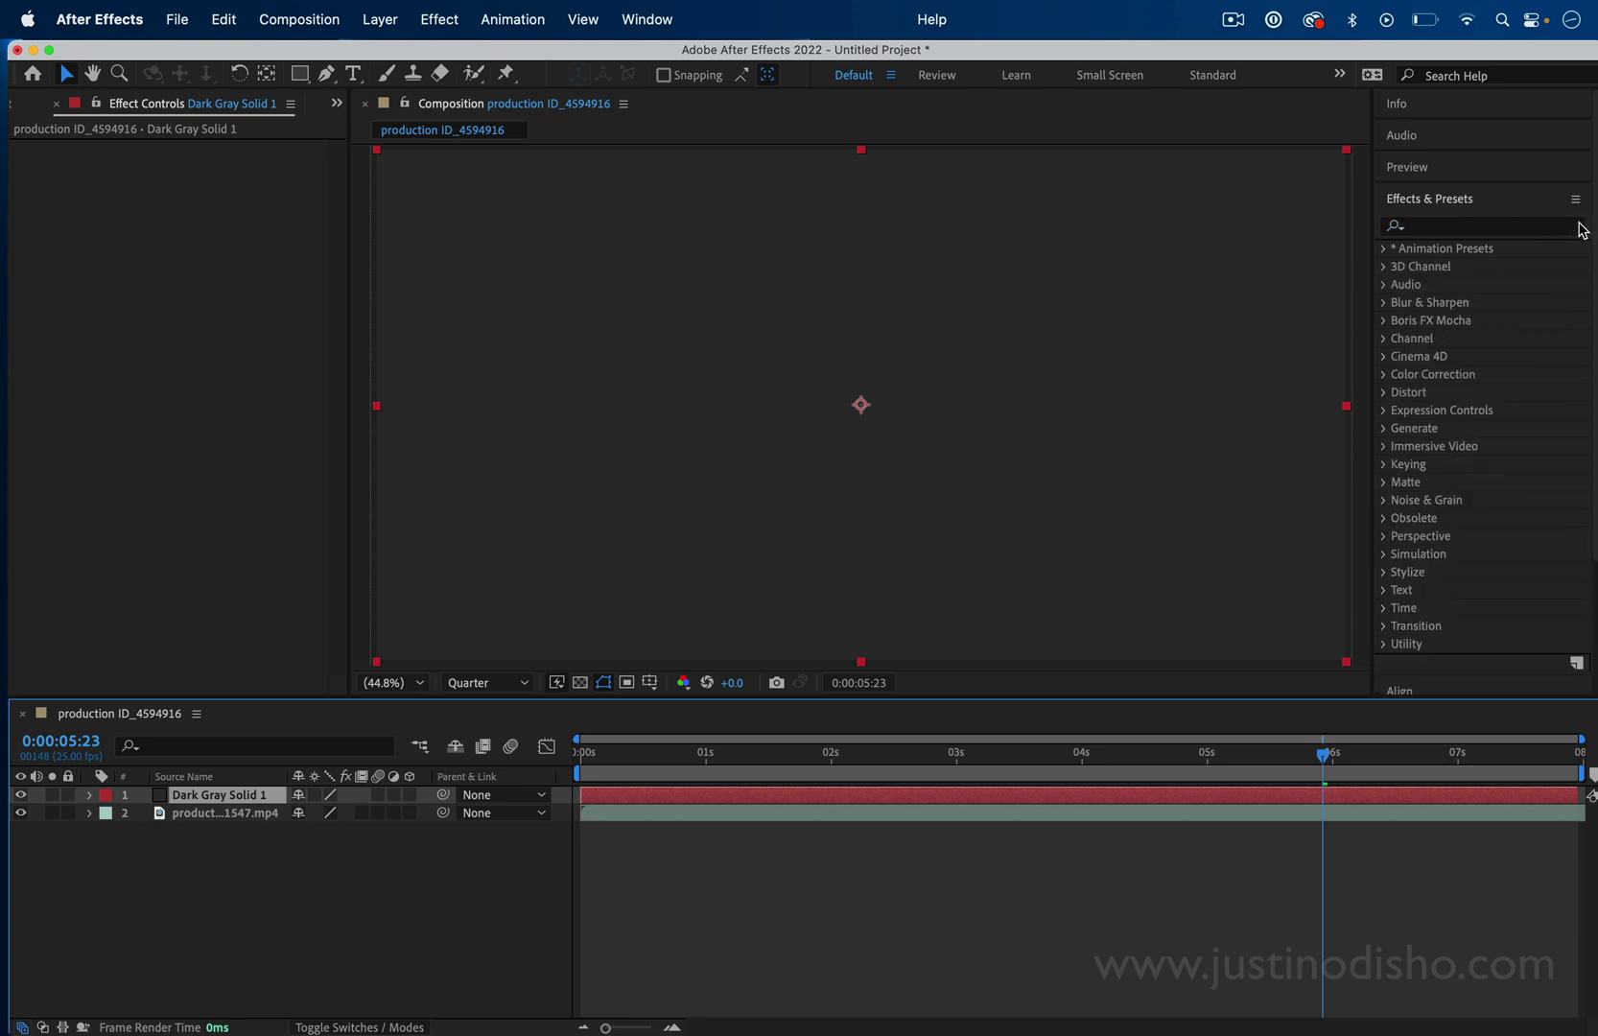
left_click(1523, 230)
type("ramp")
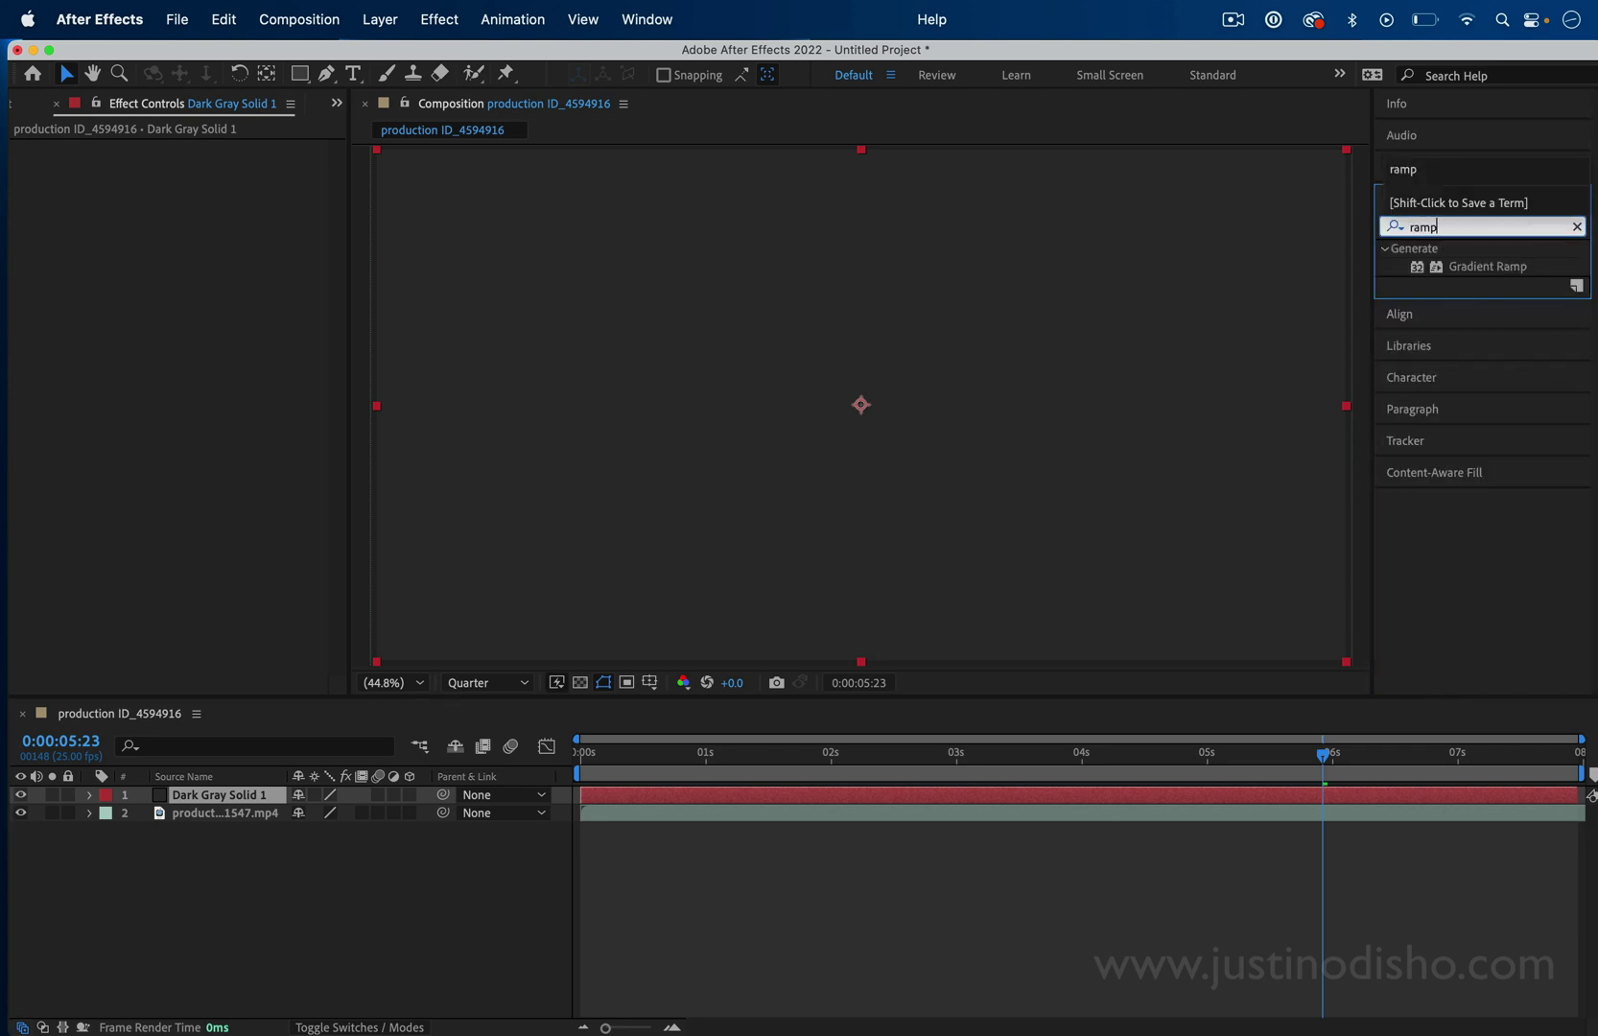
left_click_drag(1526, 273, 257, 799)
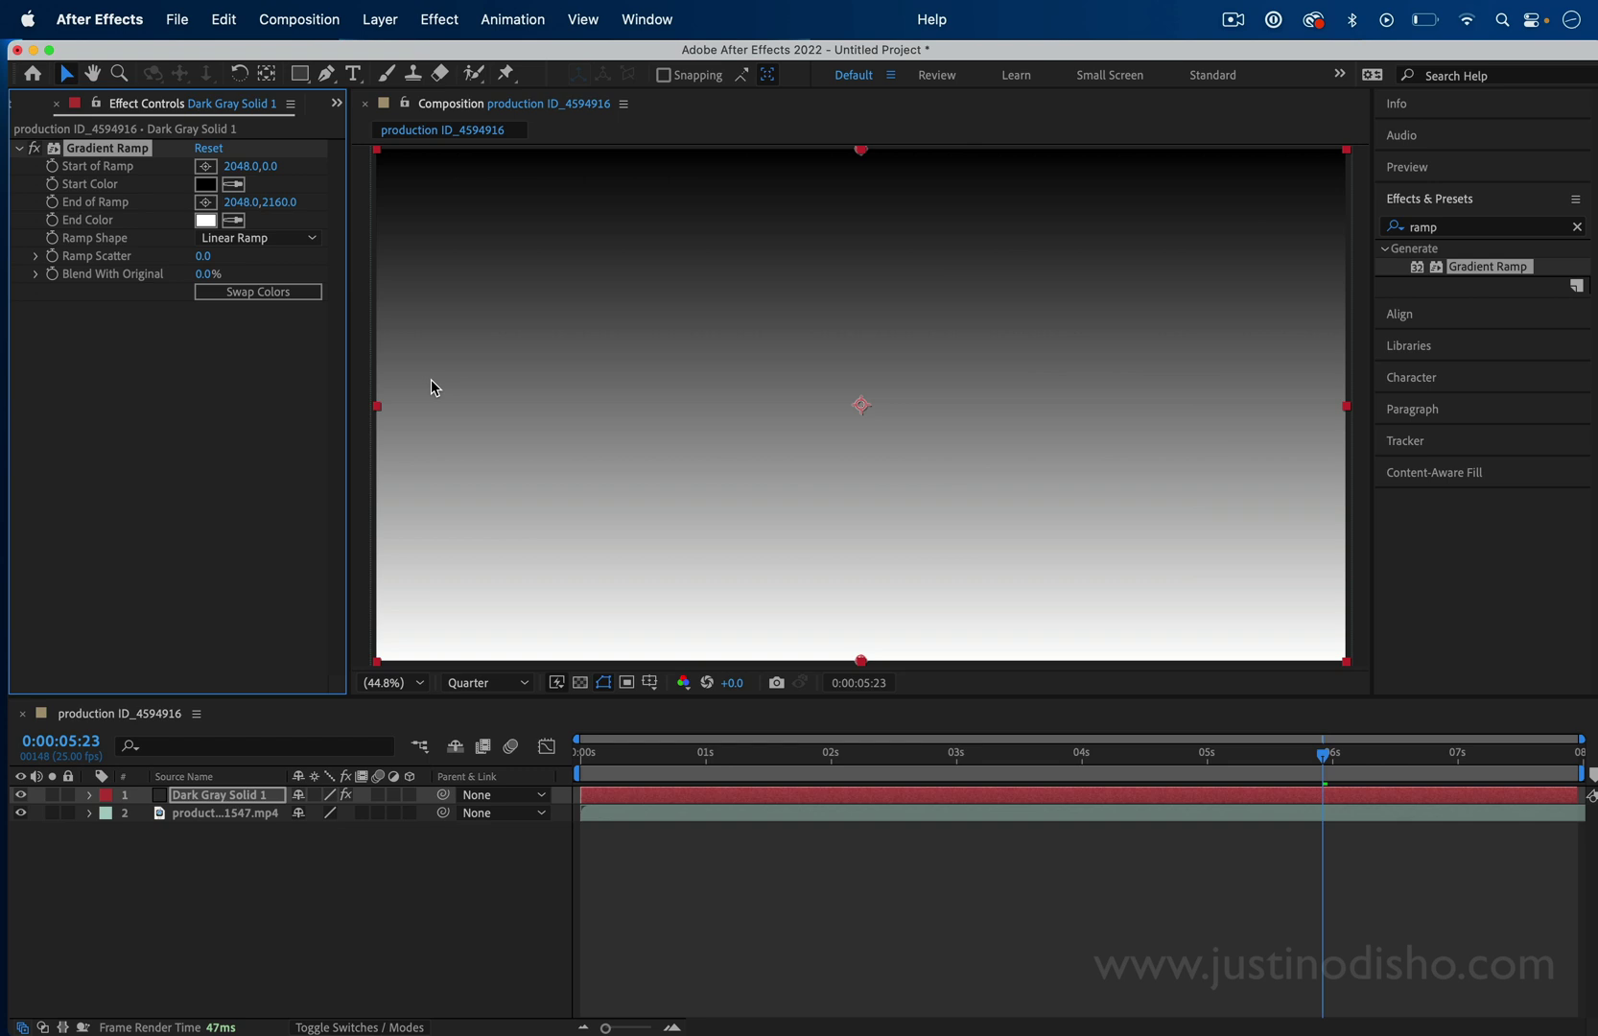
Try a radial ramp, set Start of Ramp to 1852.1,1222.8, then return to Linear Ramp.
left_click(288, 238)
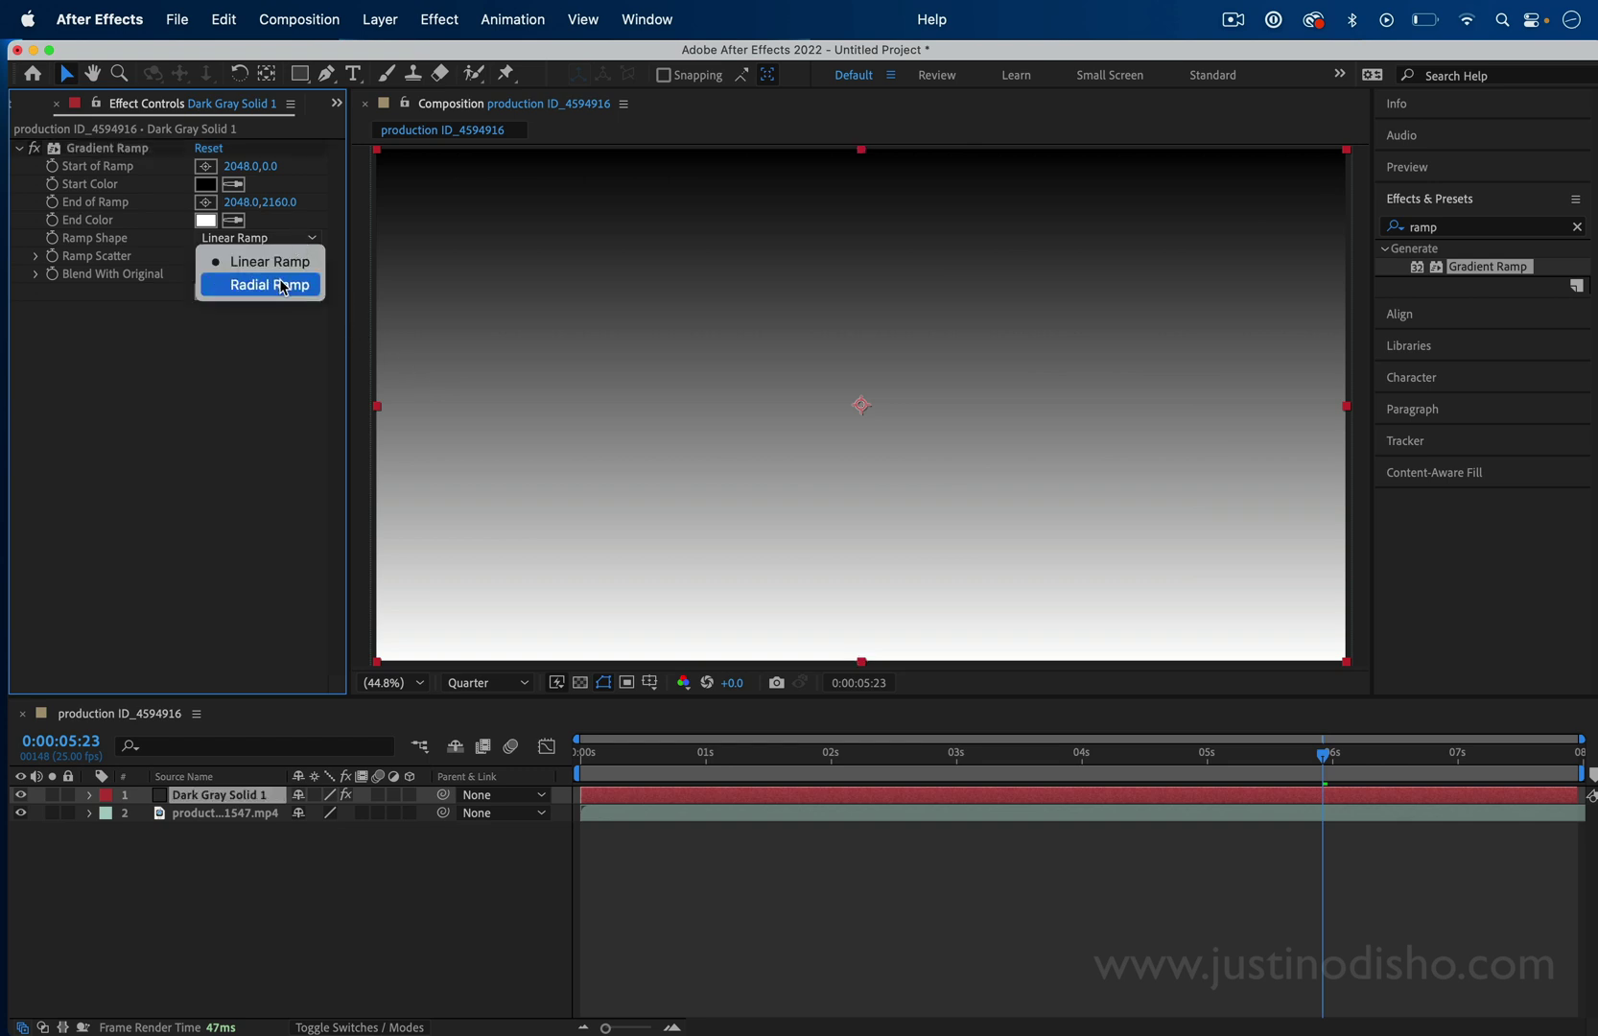
left_click(283, 286)
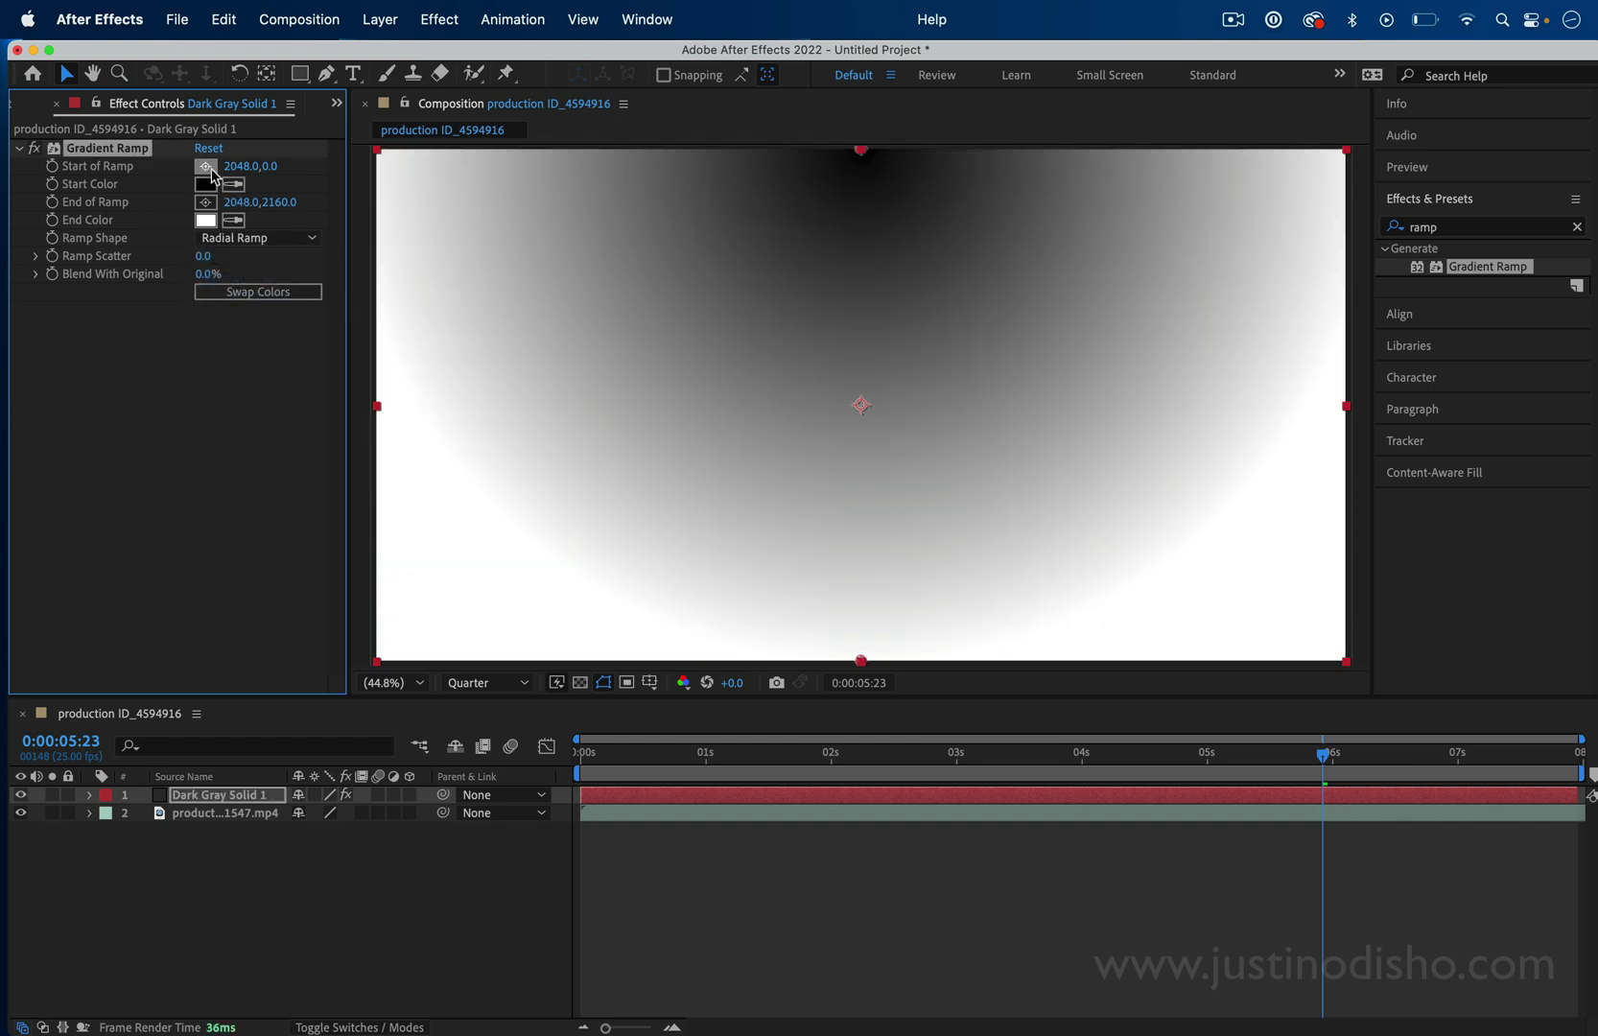
left_click(204, 166)
left_click(815, 439)
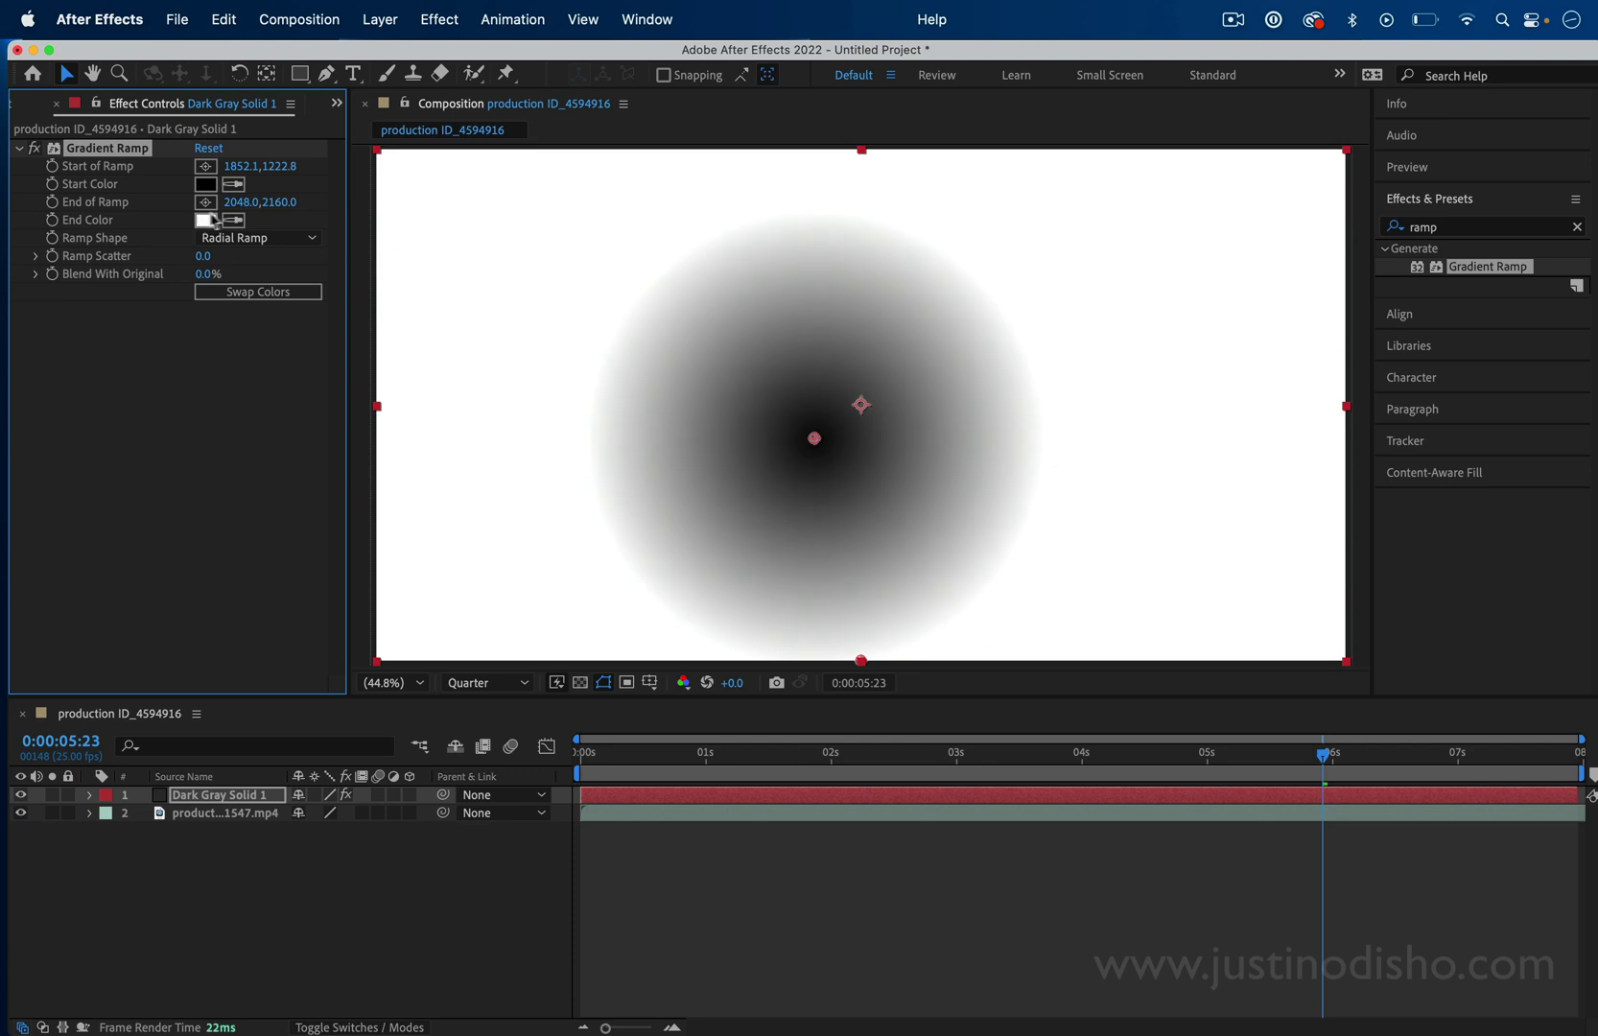
left_click(251, 240)
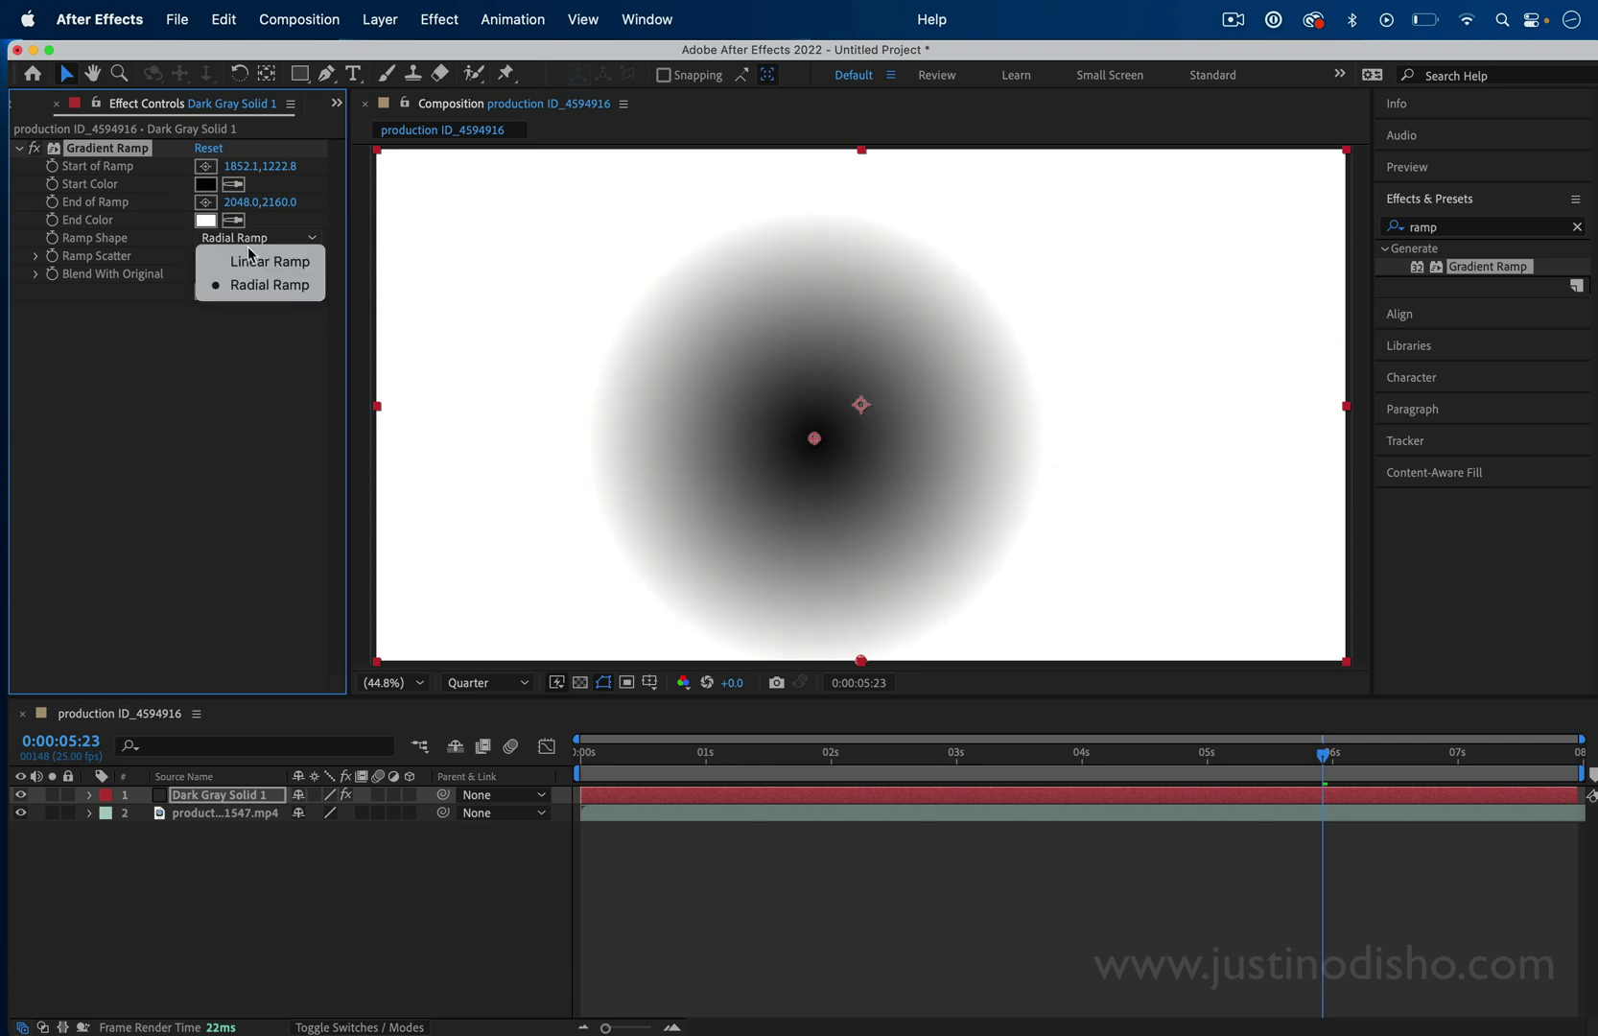
left_click(250, 261)
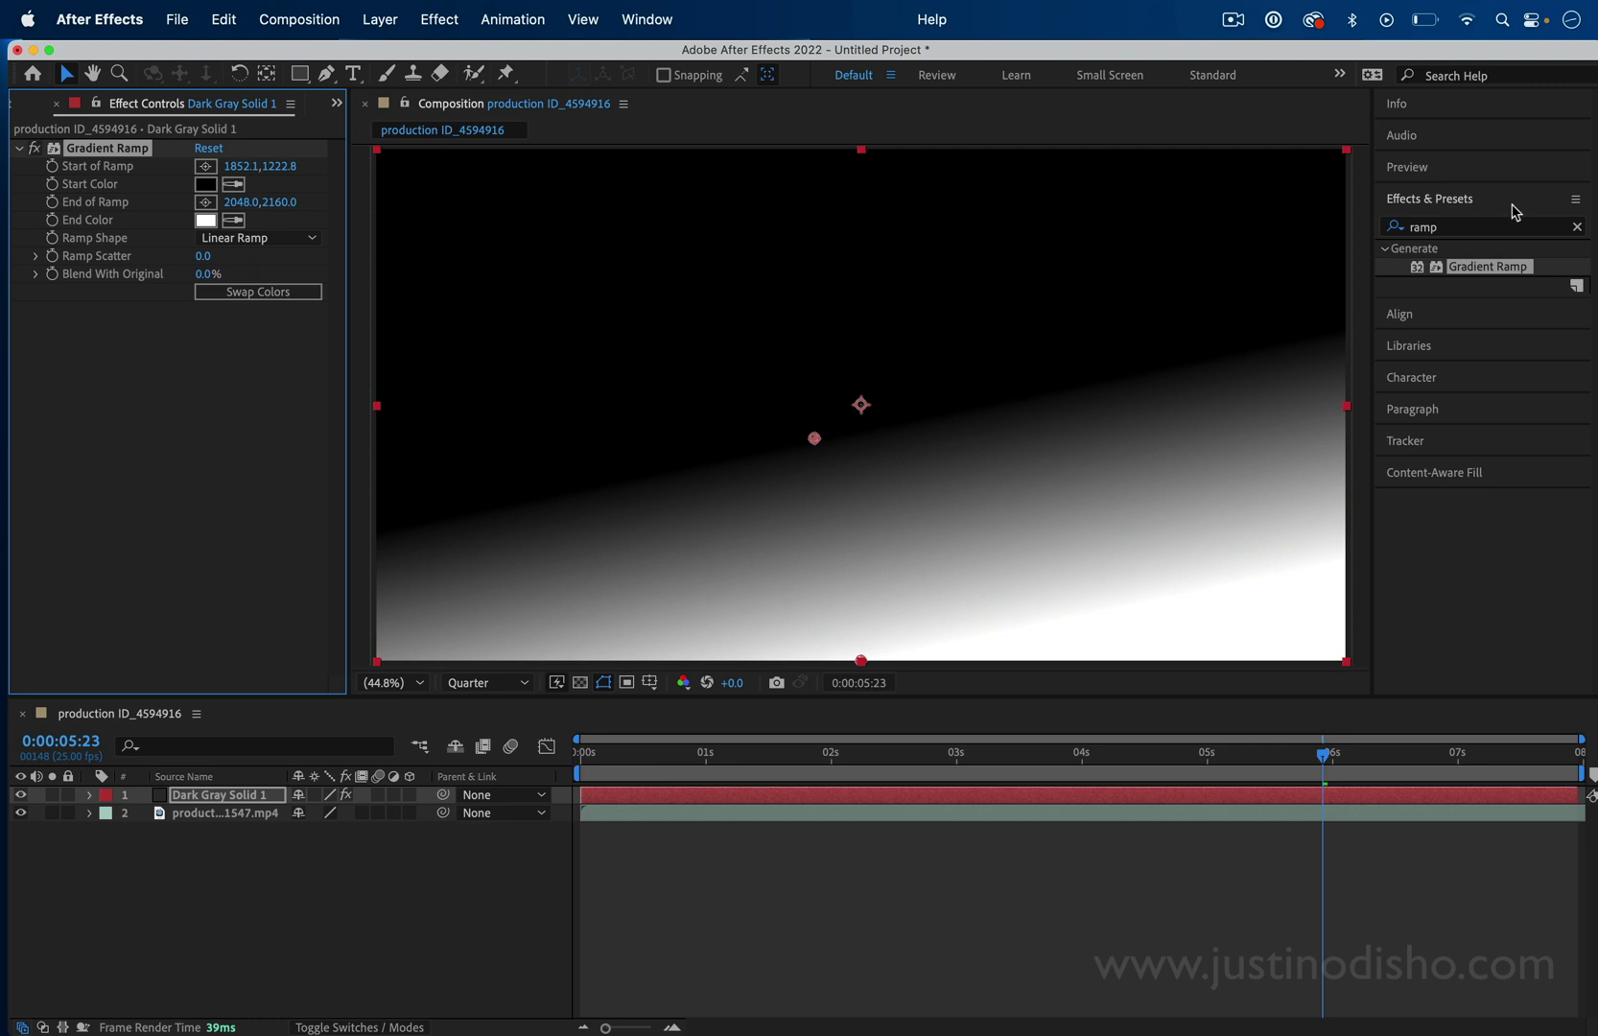
Apply Posterize at Level 8 to the gradient solid and move the ramp start to 553.4,169.6.
left_click(1468, 230)
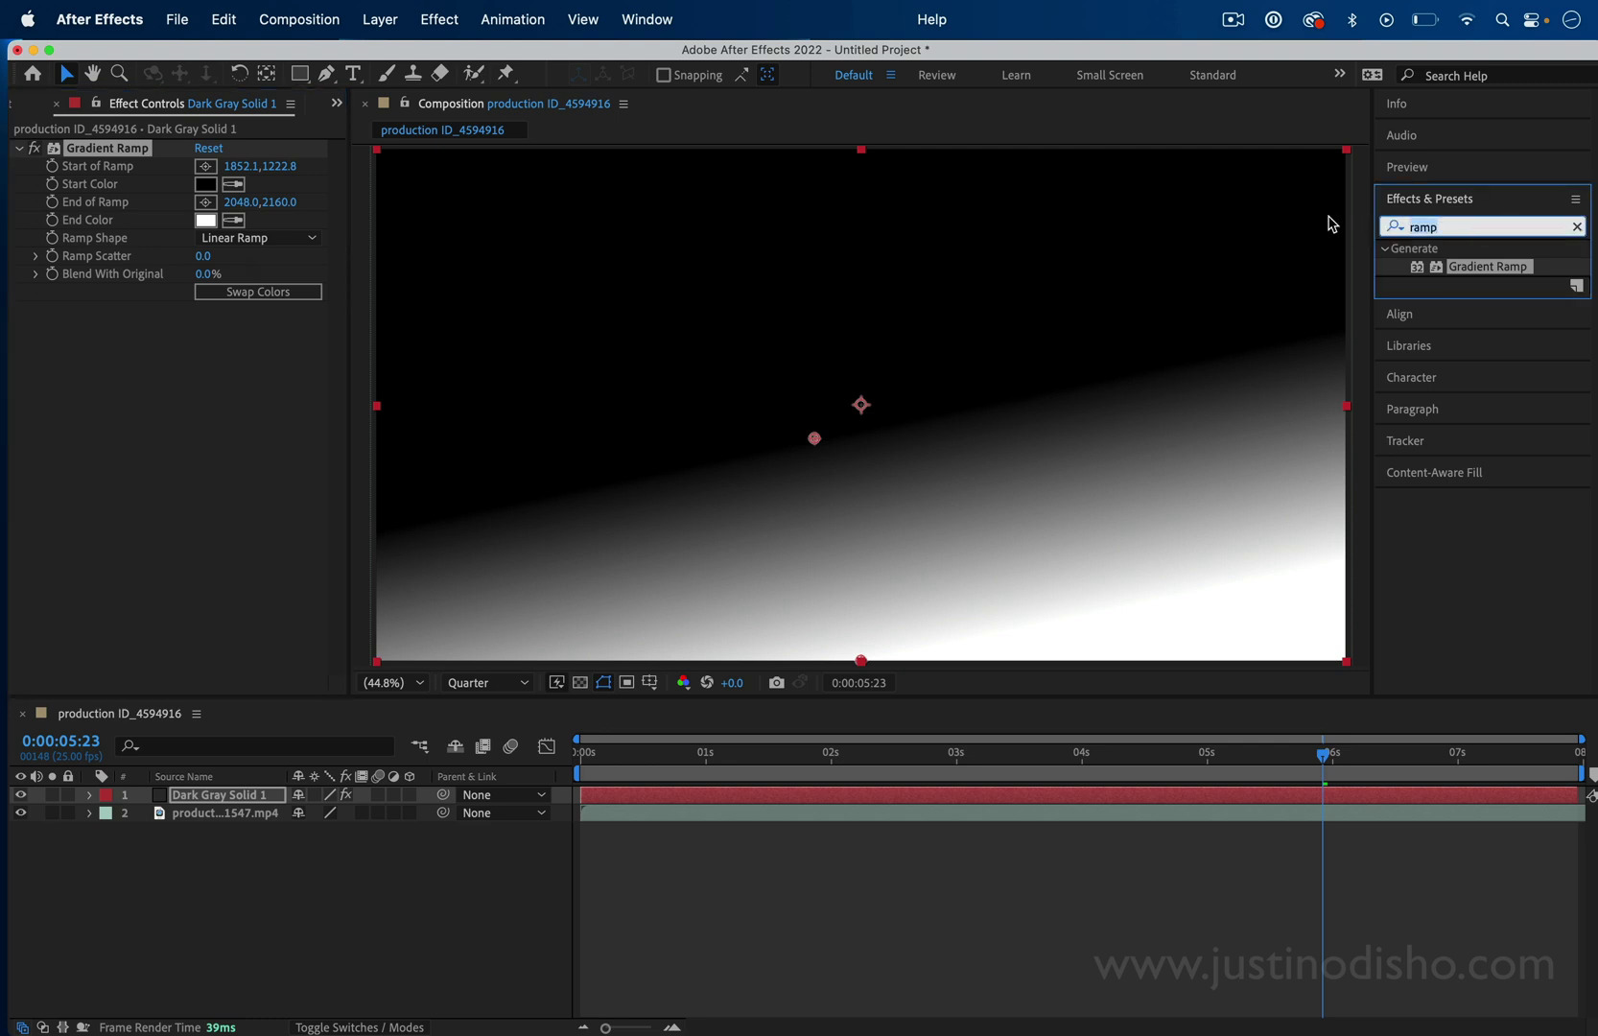
type("poster")
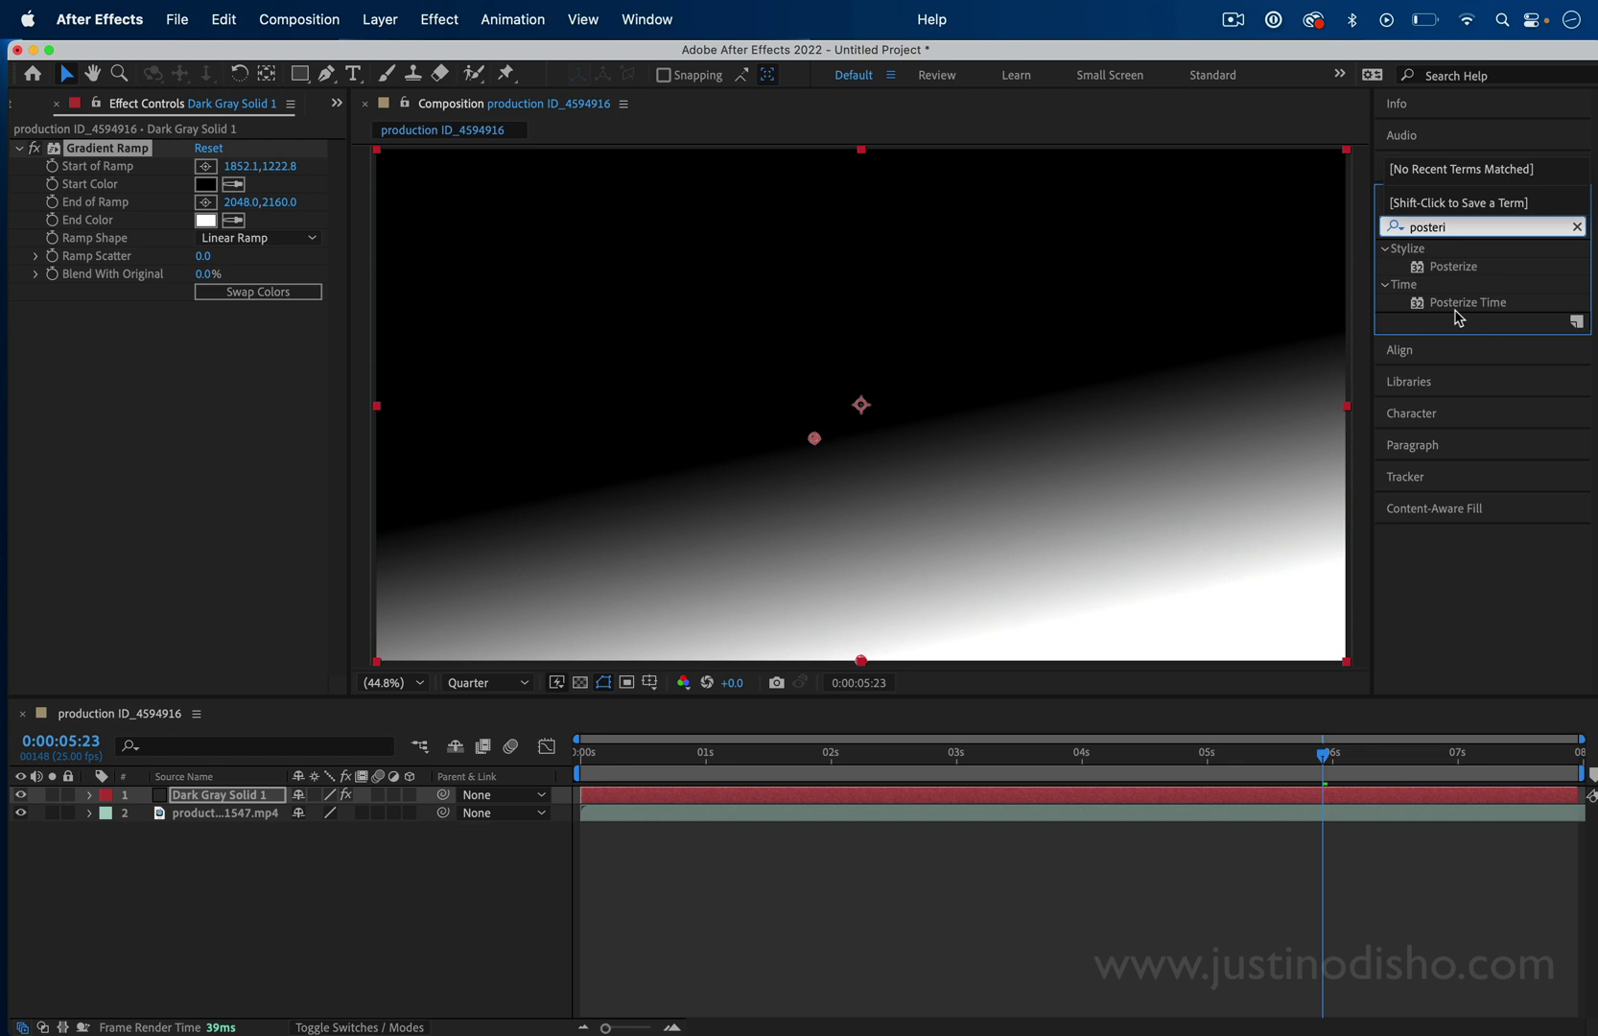
type("i")
left_click_drag(1462, 266, 222, 628)
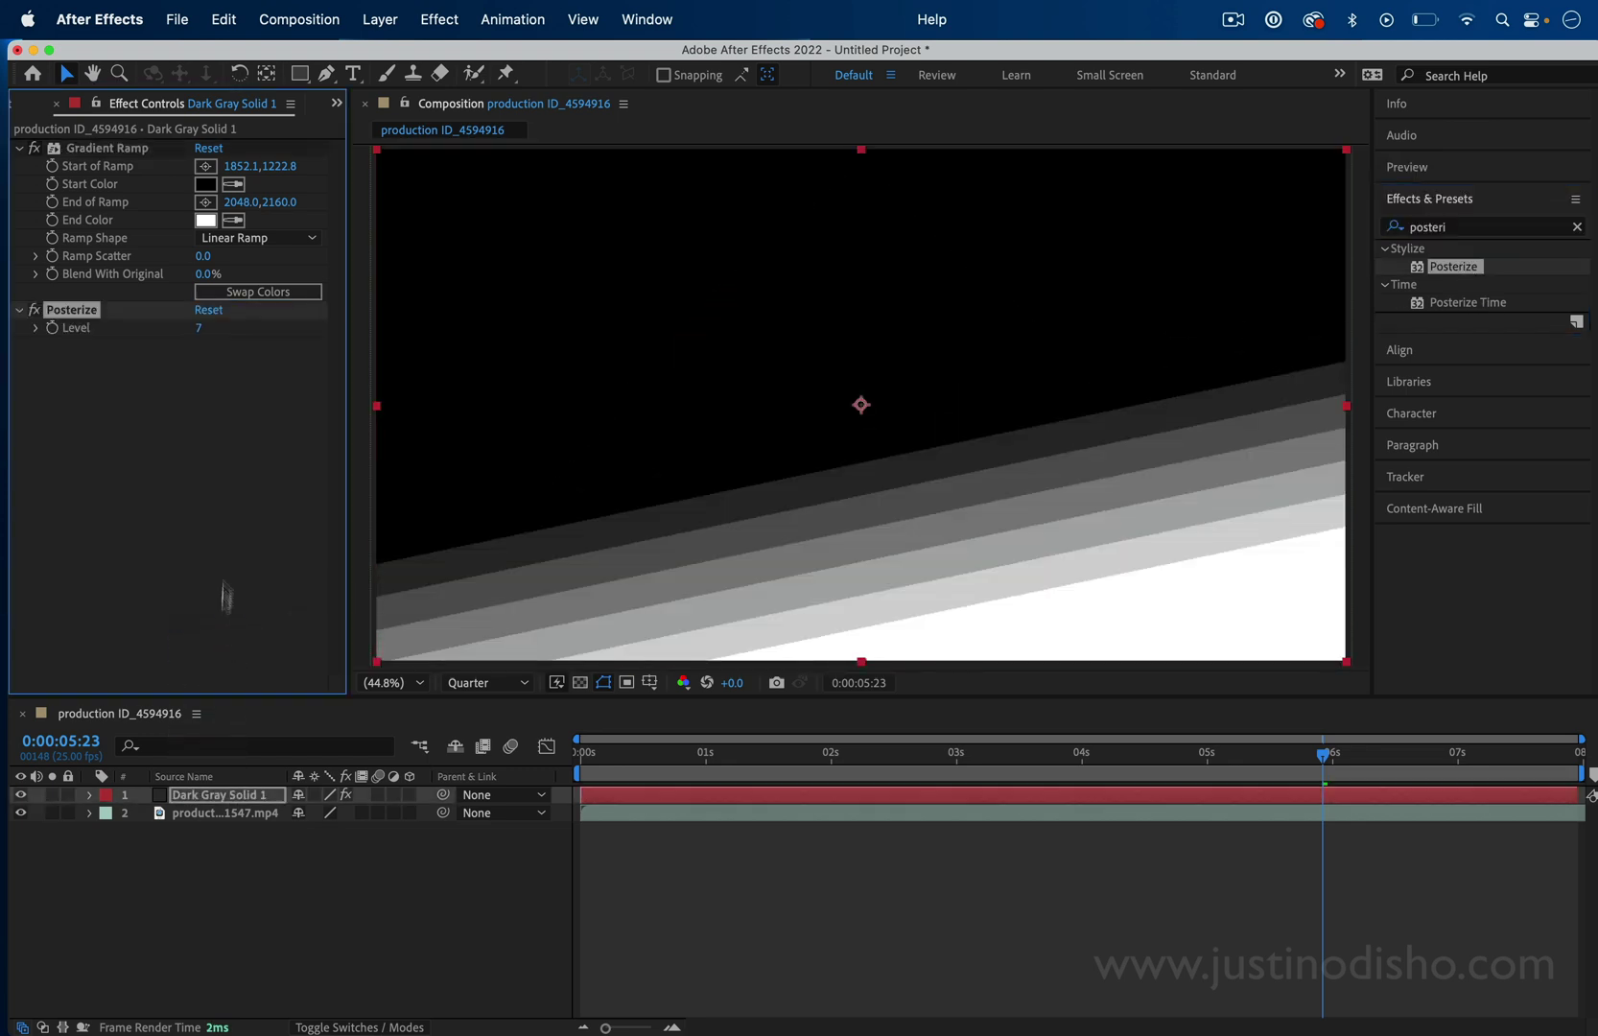
mouse_move(195, 330)
left_mouse_down()
mouse_move(230, 330)
mouse_move(183, 330)
mouse_move(201, 330)
left_mouse_up()
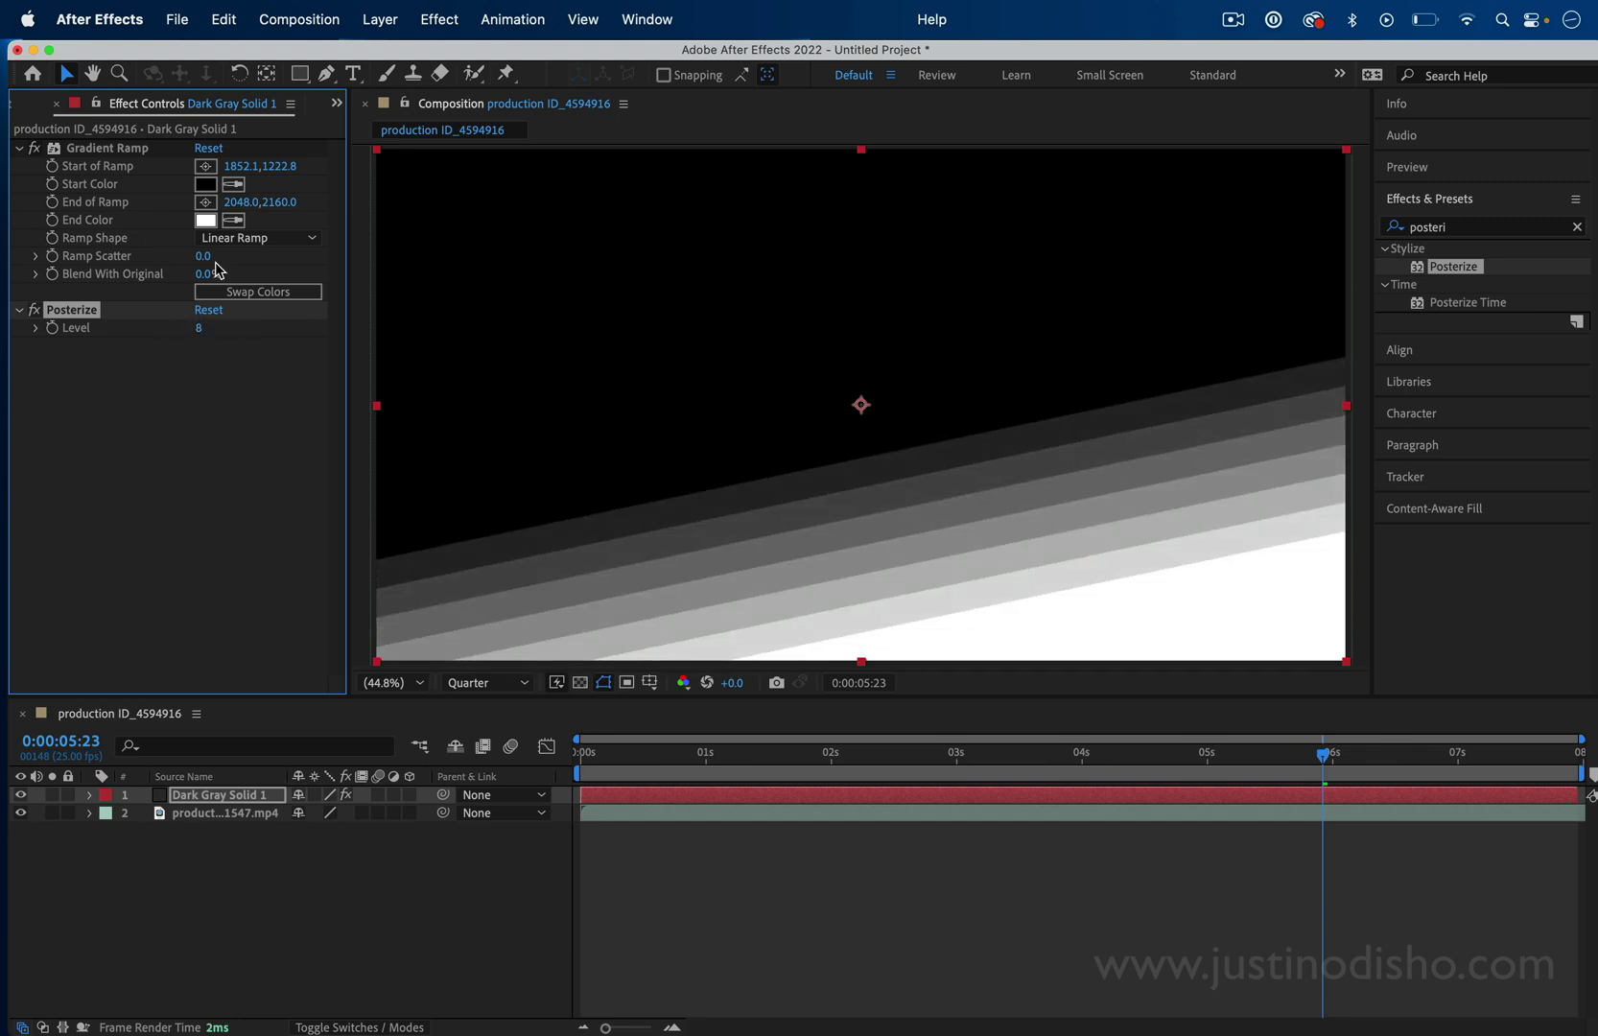
left_click(205, 166)
left_click(507, 189)
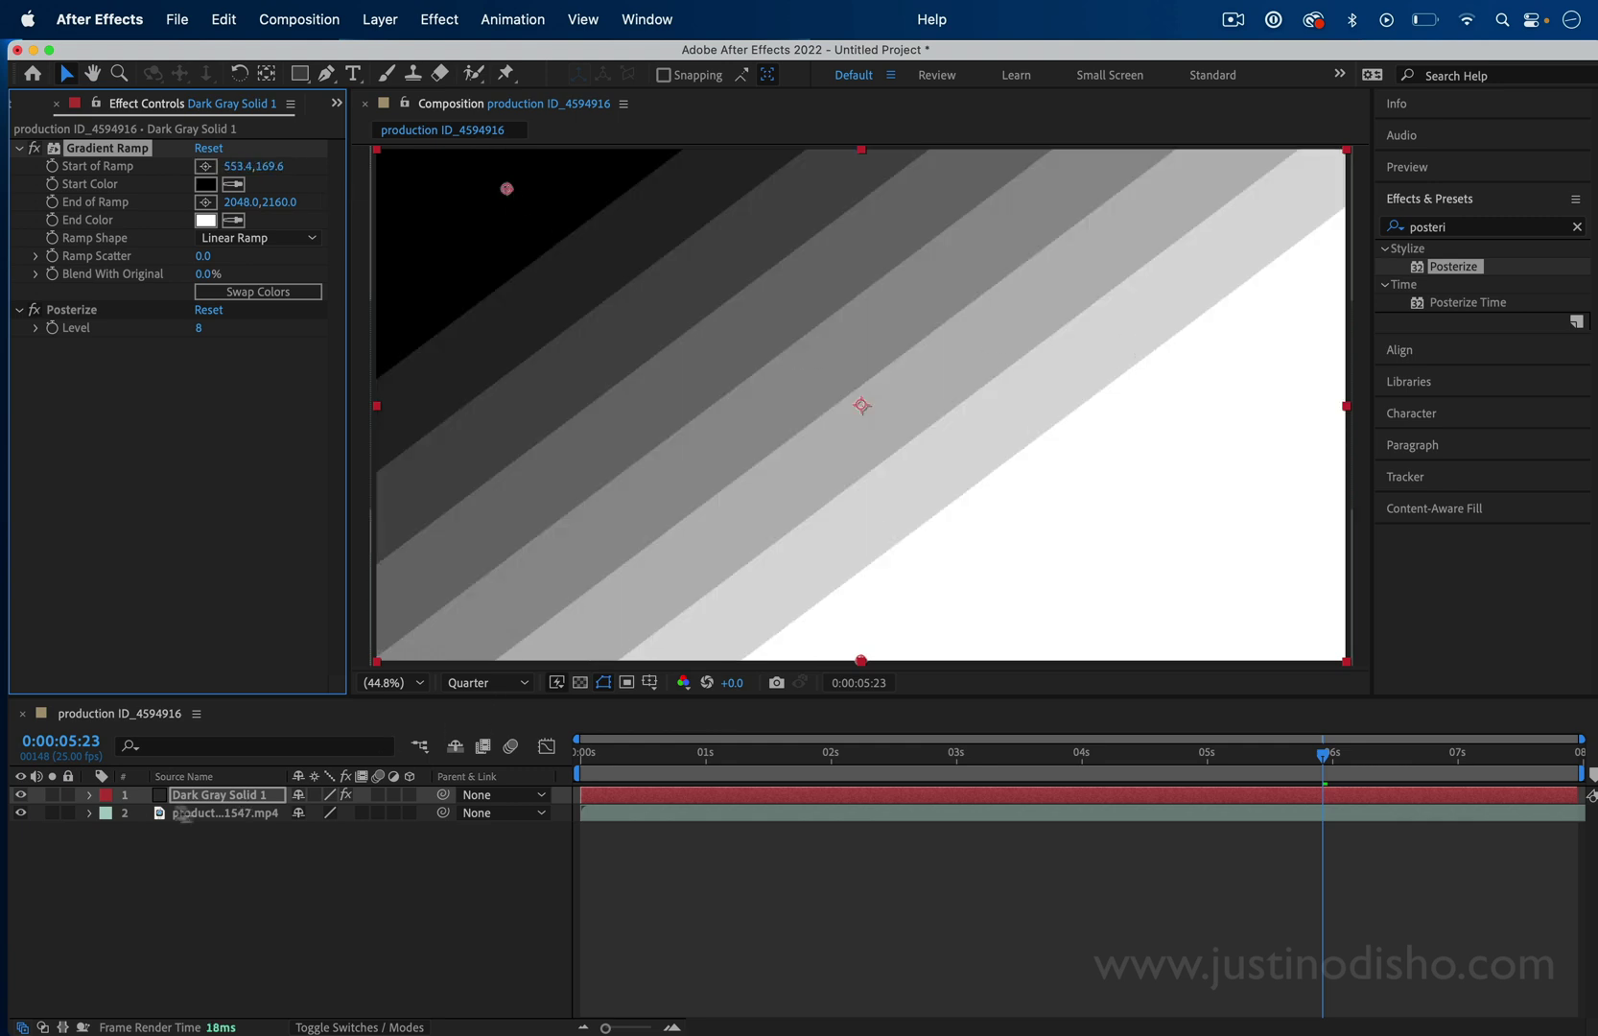
Hide Dark Gray Solid 1 and apply Time Displacement, found by searching 'time', to the 1547 clip.
left_click(21, 797)
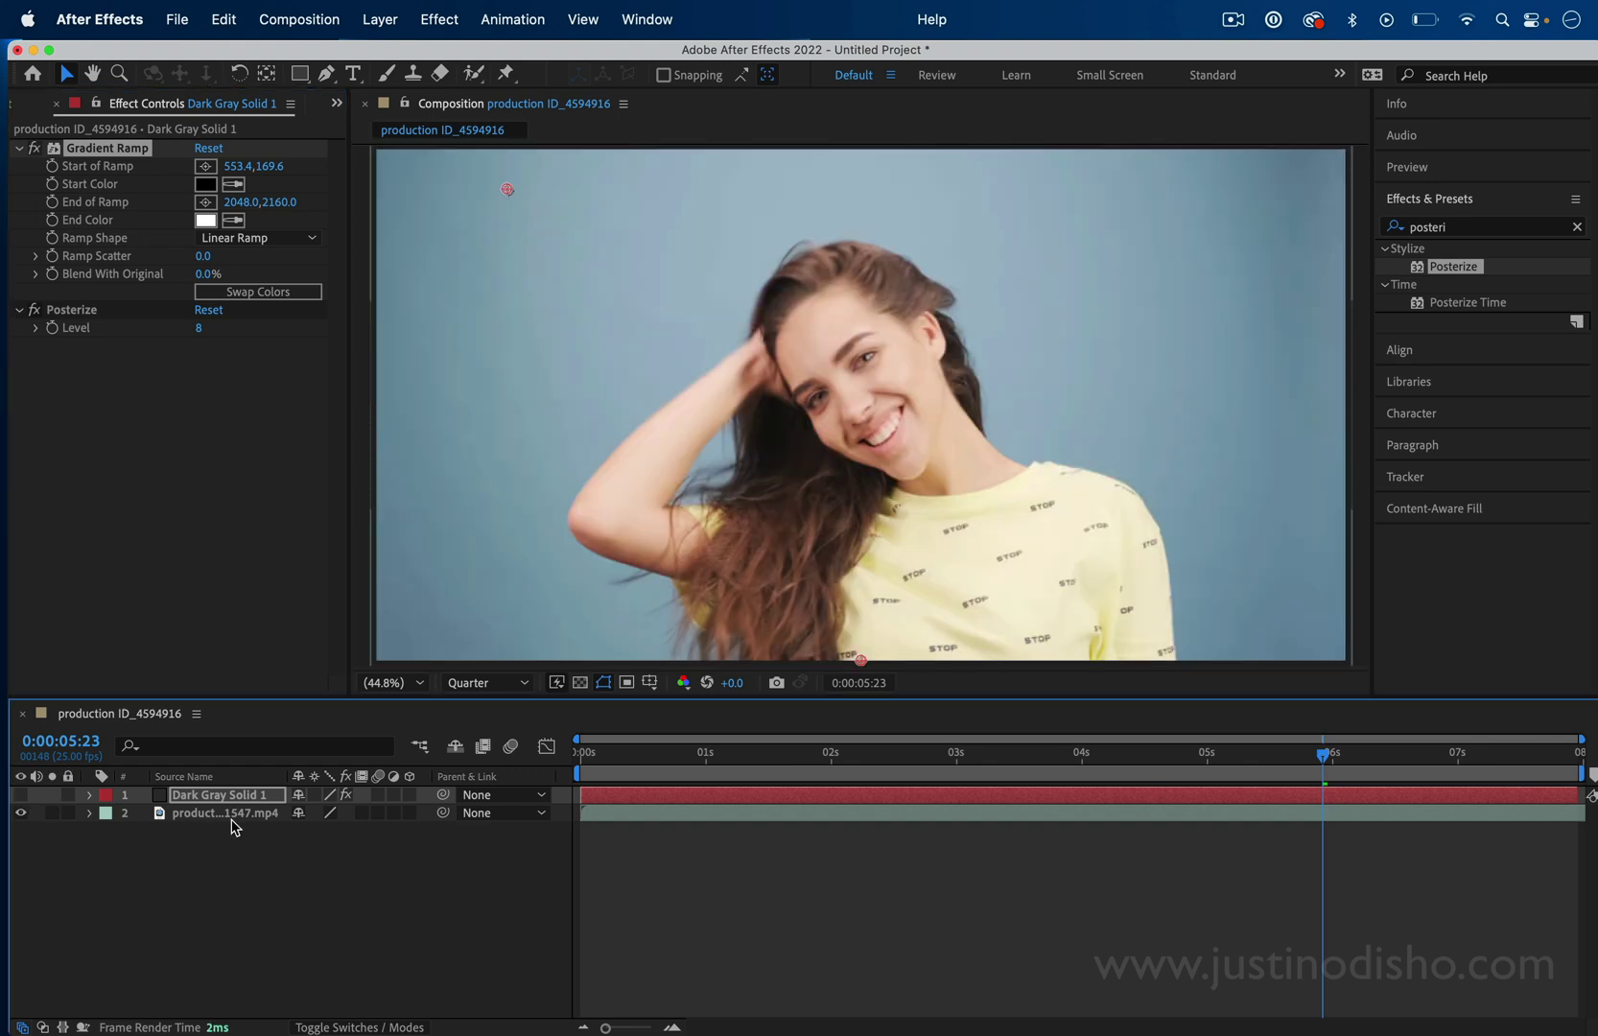
left_click(233, 815)
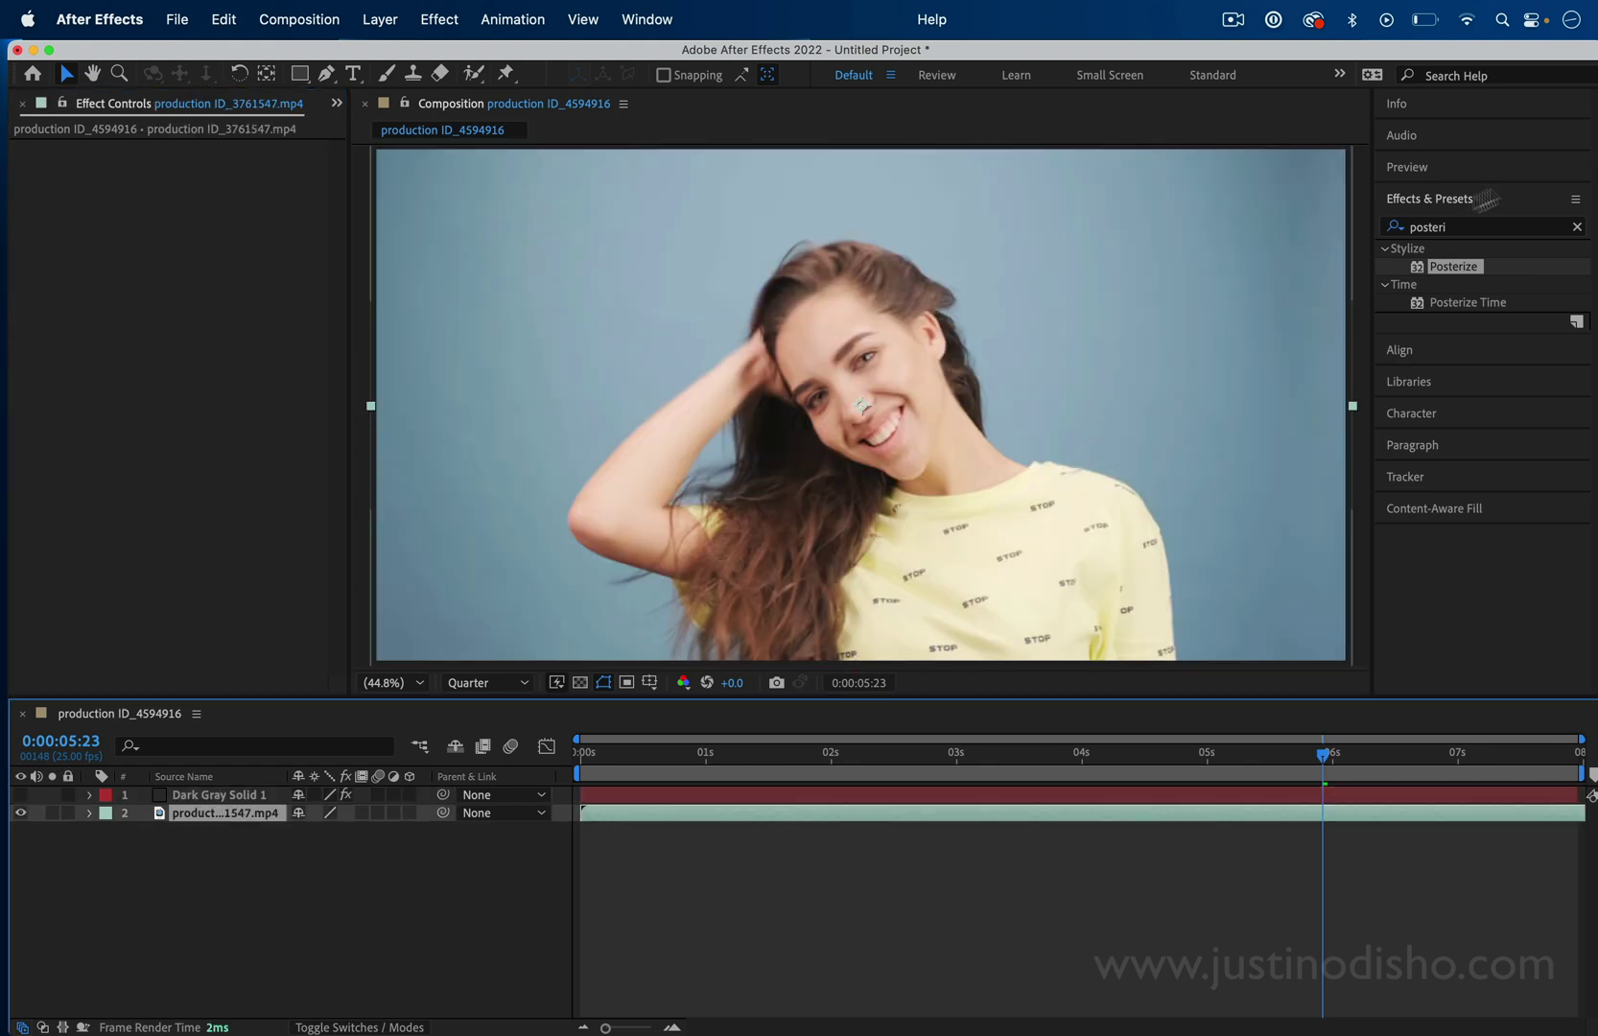
left_click(1463, 230)
double_click(1502, 226)
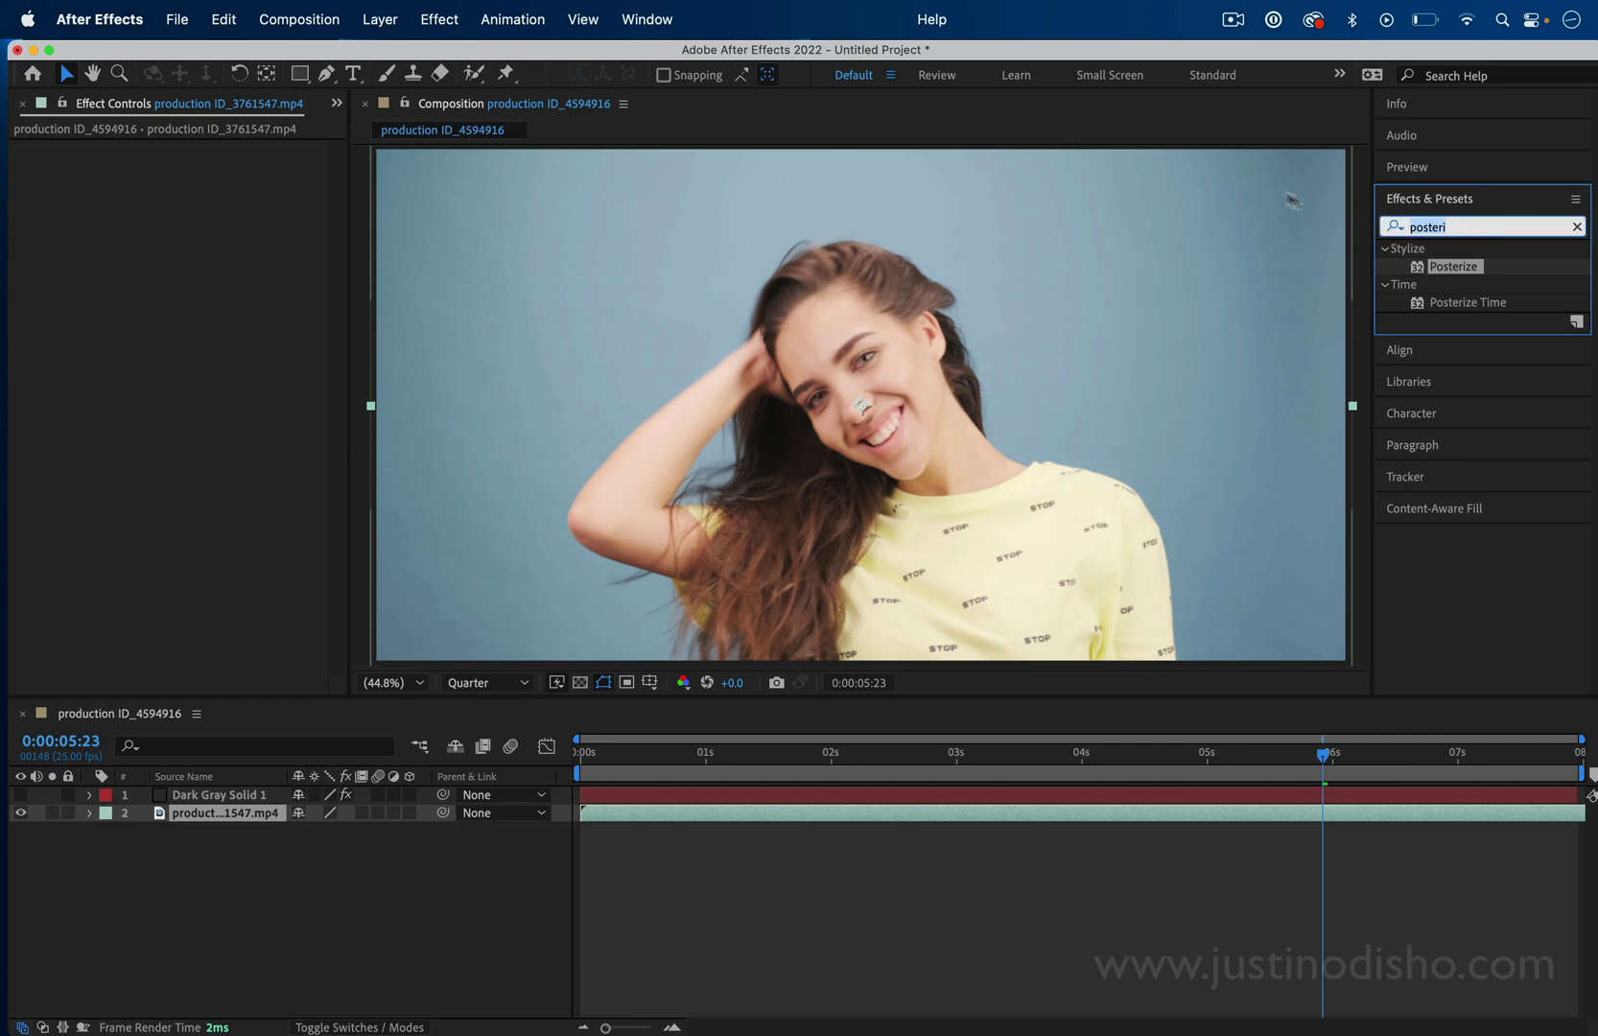
type("time")
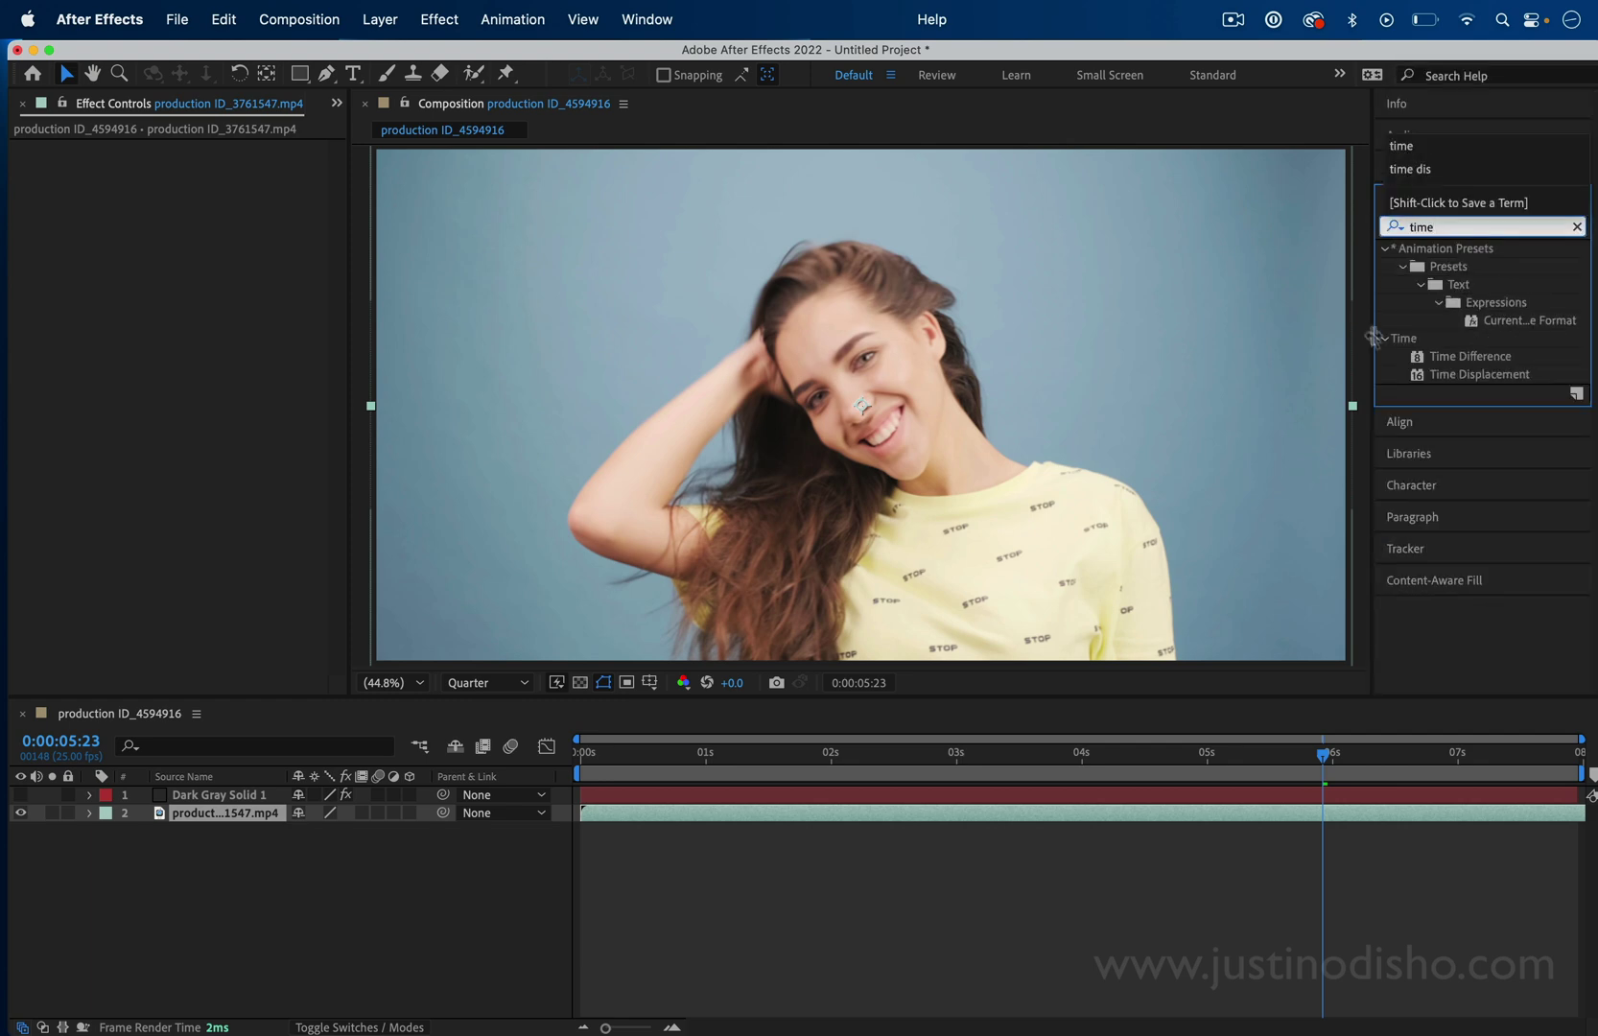
left_click(1492, 373)
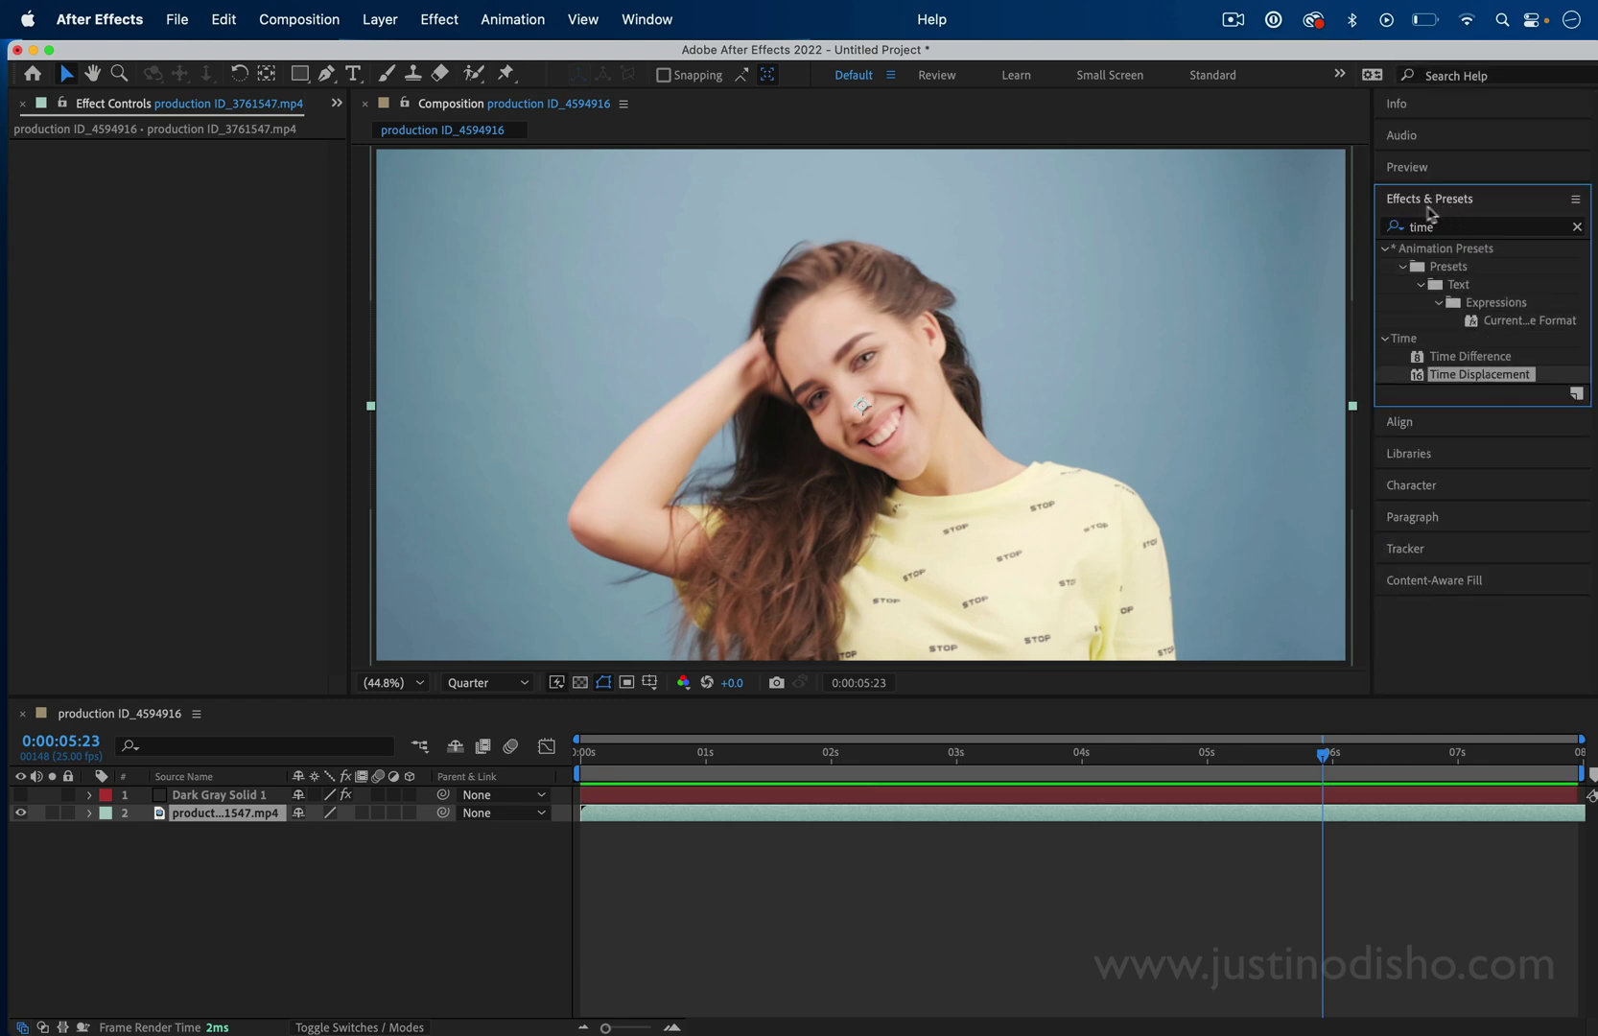
left_click_drag(1485, 378, 210, 818)
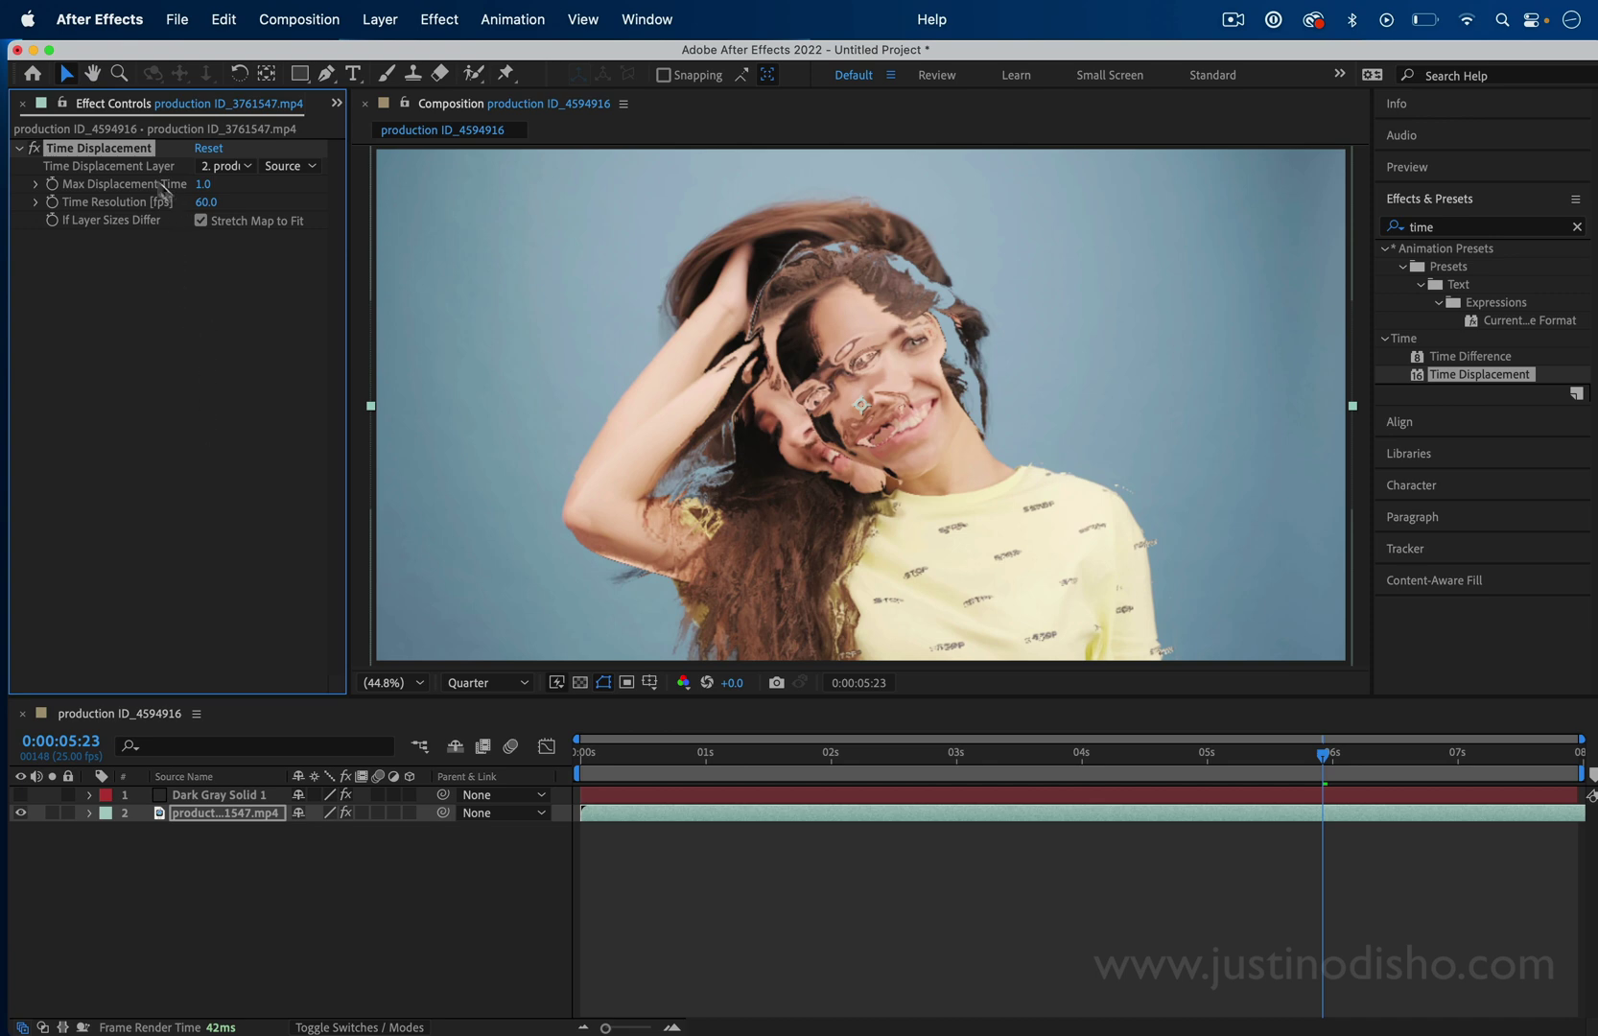
Set Time Displacement Layer to Dark Gray Solid 1, using its effects and masks as the source.
left_click(238, 167)
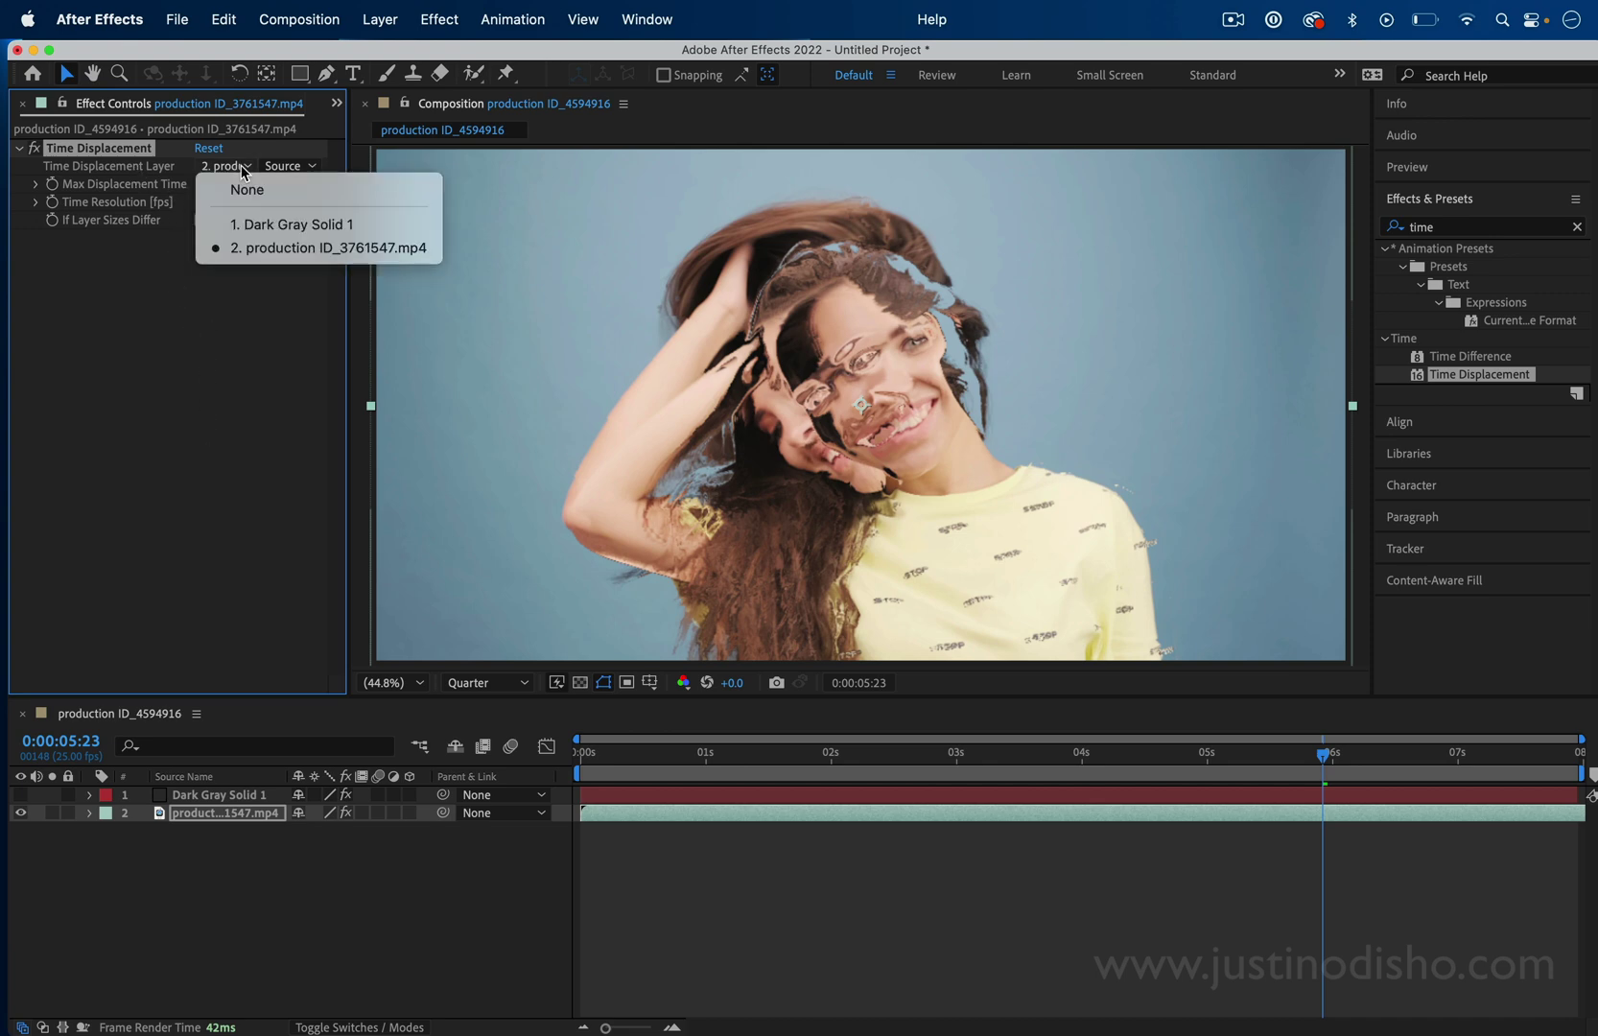
left_click(265, 222)
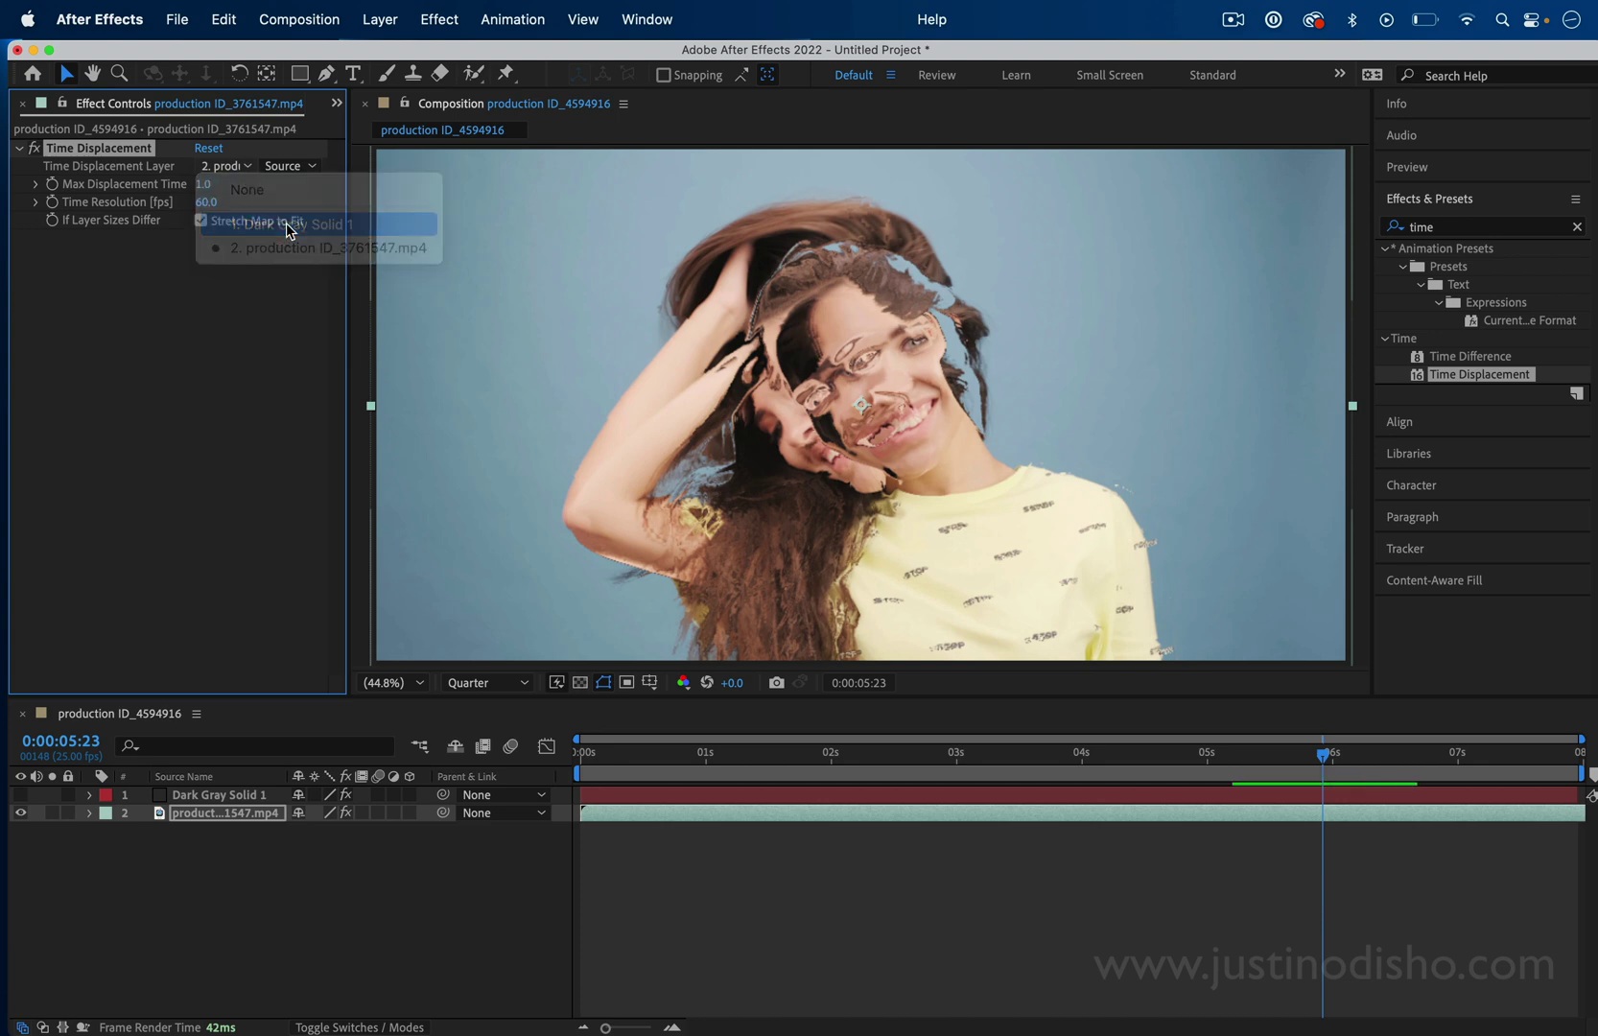
left_click(266, 307)
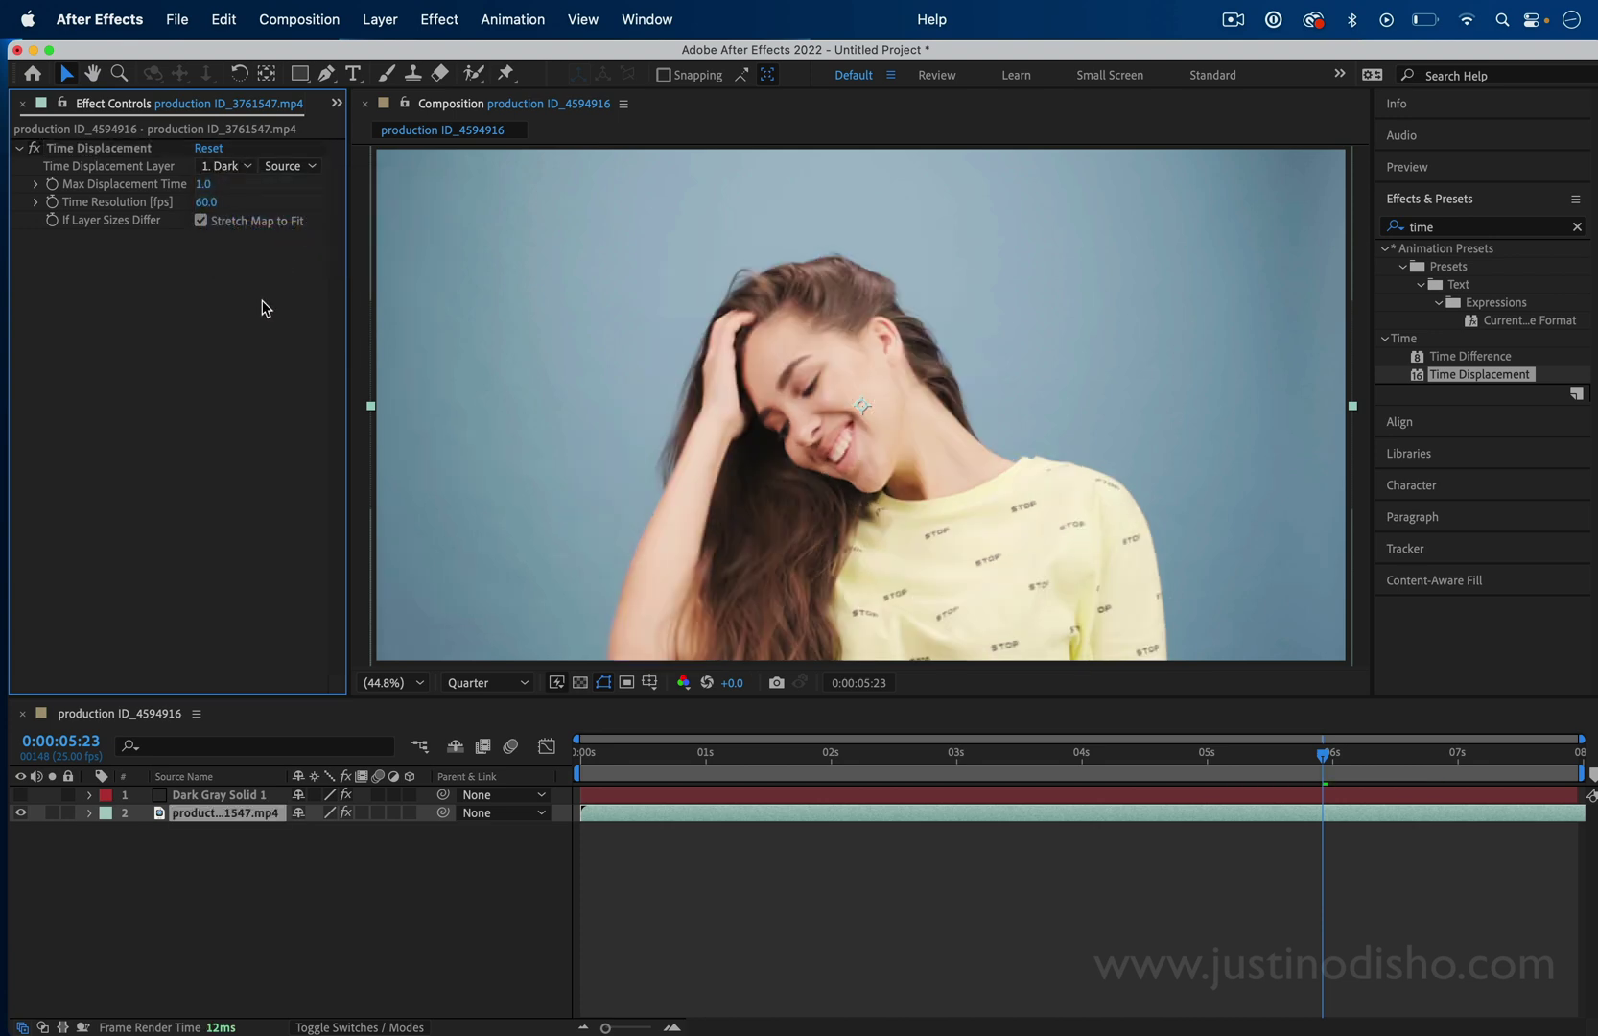
left_click(298, 167)
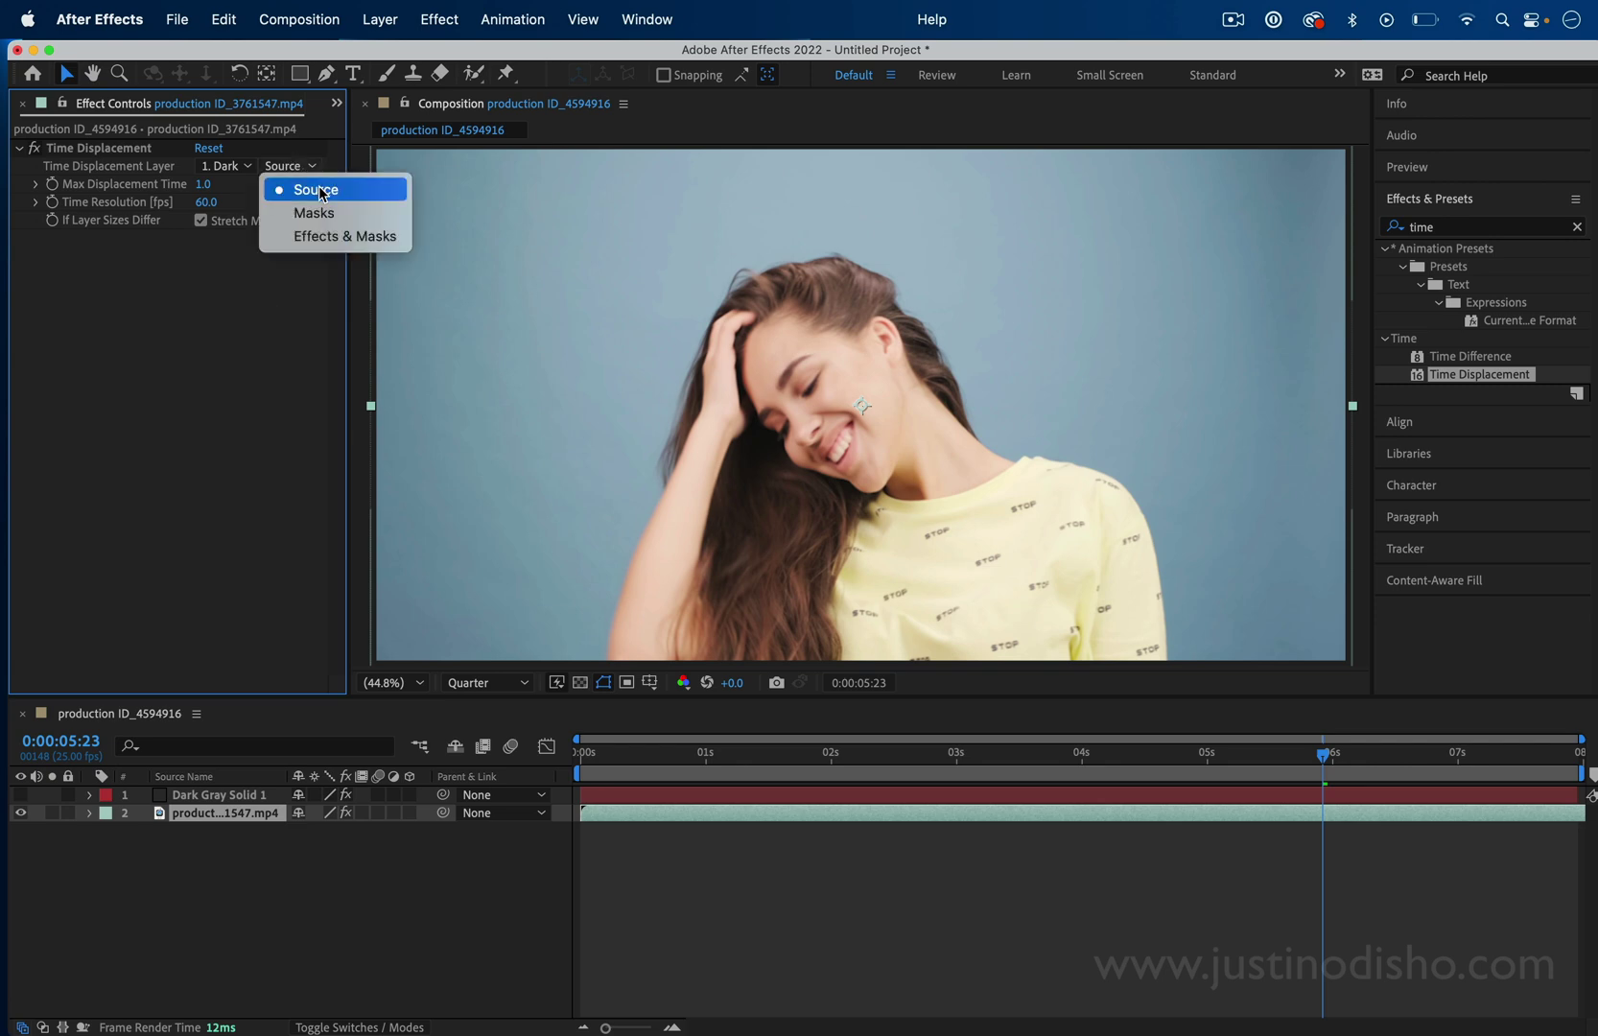
left_click(342, 236)
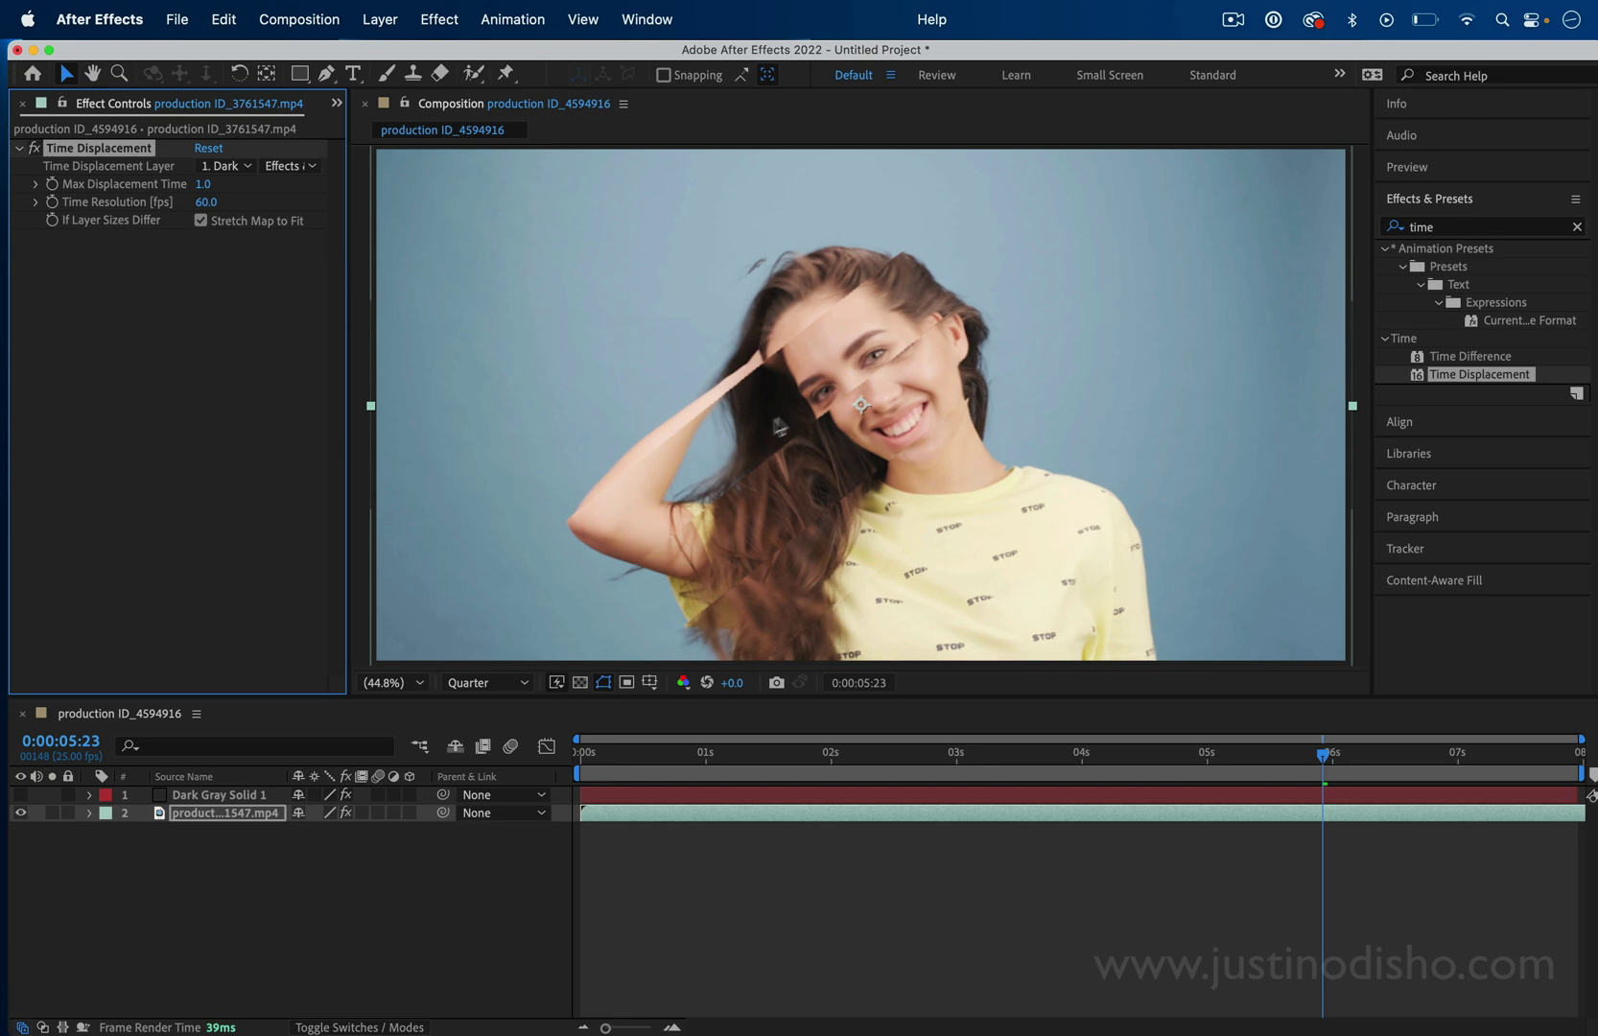
Preview the diagonal time-offset bands from around 0:00:00:23.
left_click(787, 749)
left_click_drag(735, 755, 698, 760)
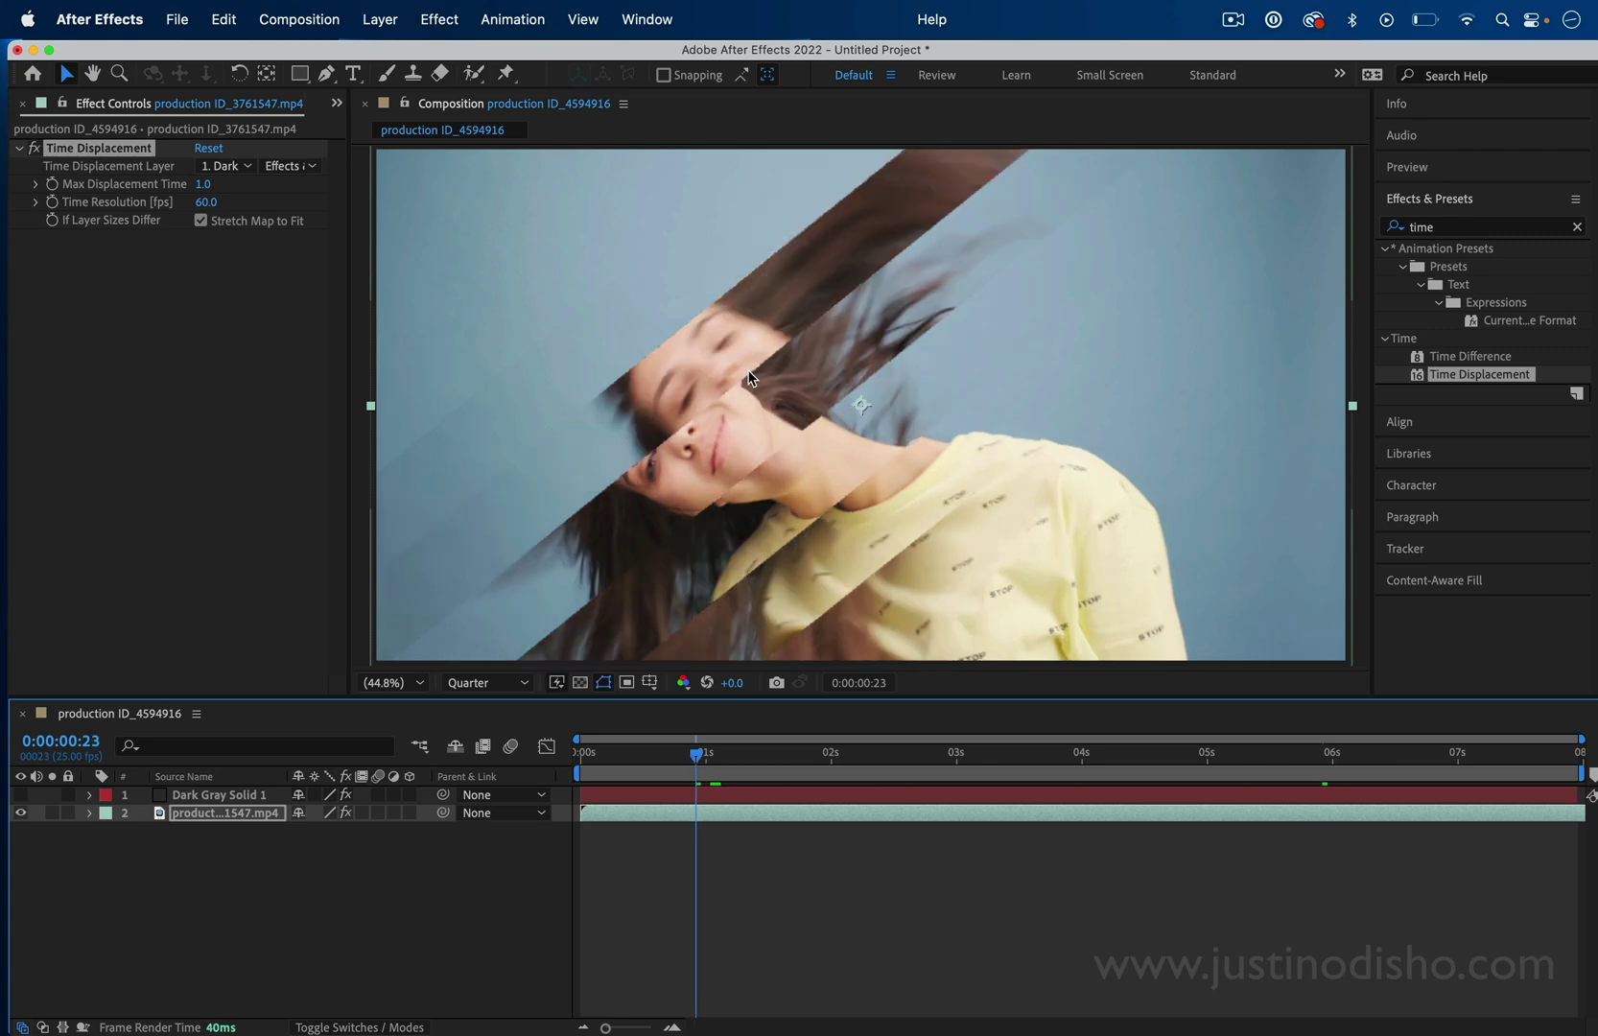
key("space")
key("space")
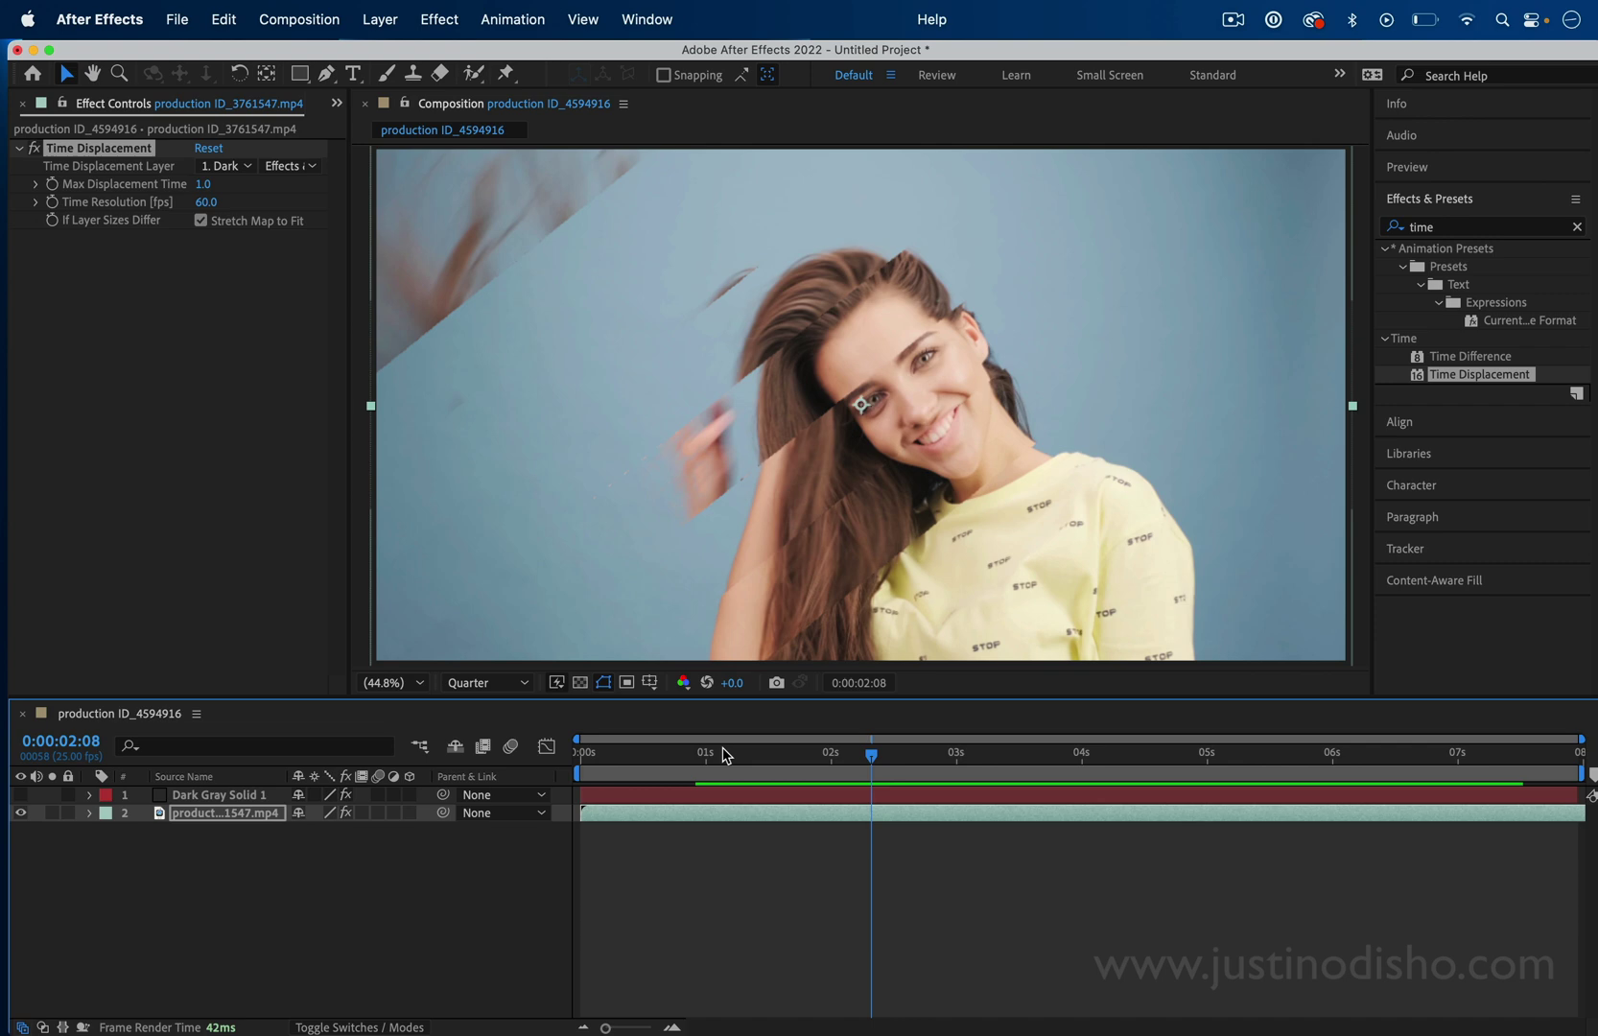
left_click_drag(726, 756, 707, 760)
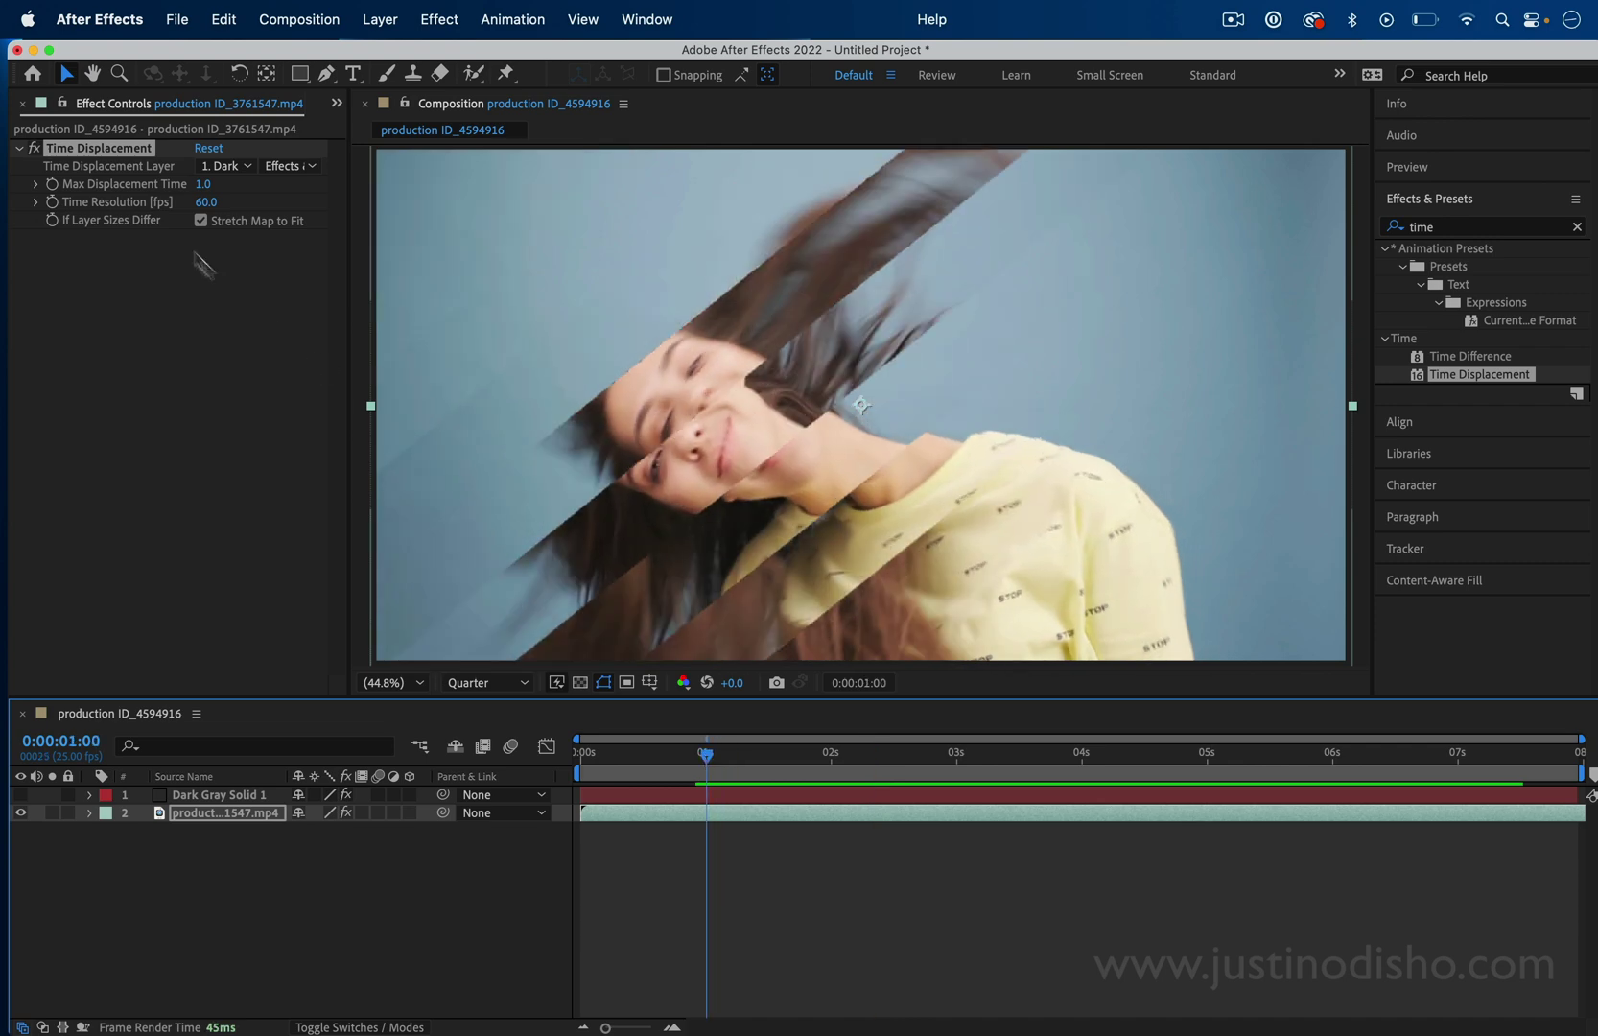
Try Max Displacement Time at 0, preview, then scrub it up to 1.5.
left_click(206, 185)
type("0.98")
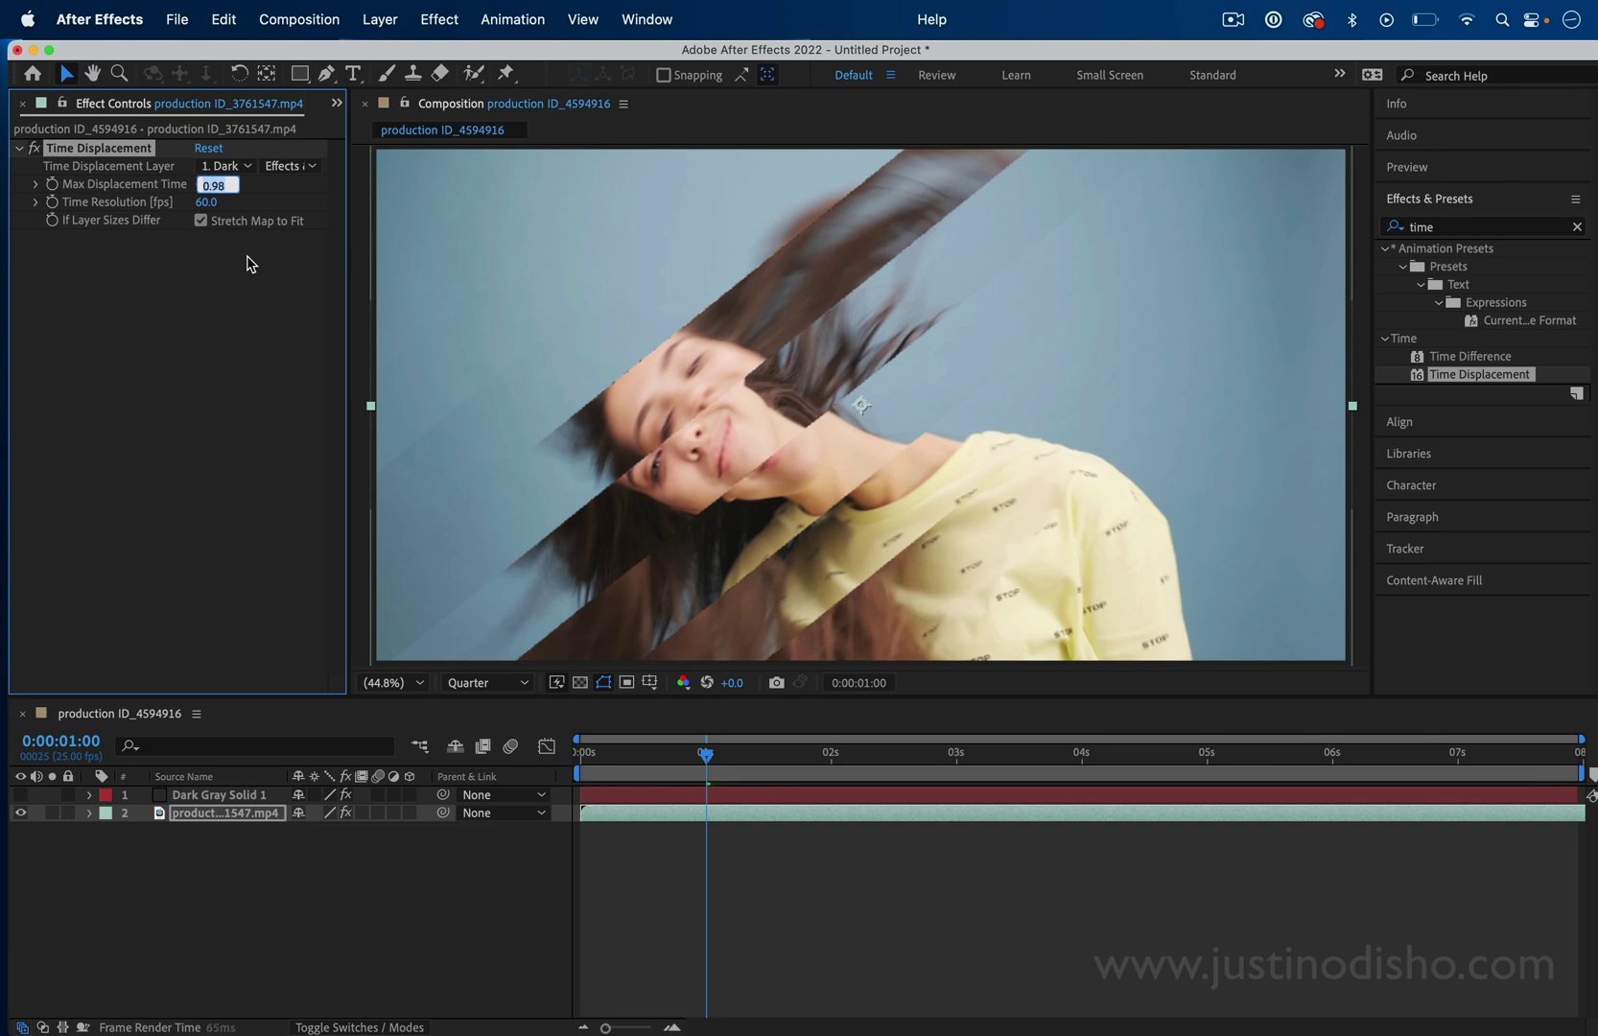
type("0.17")
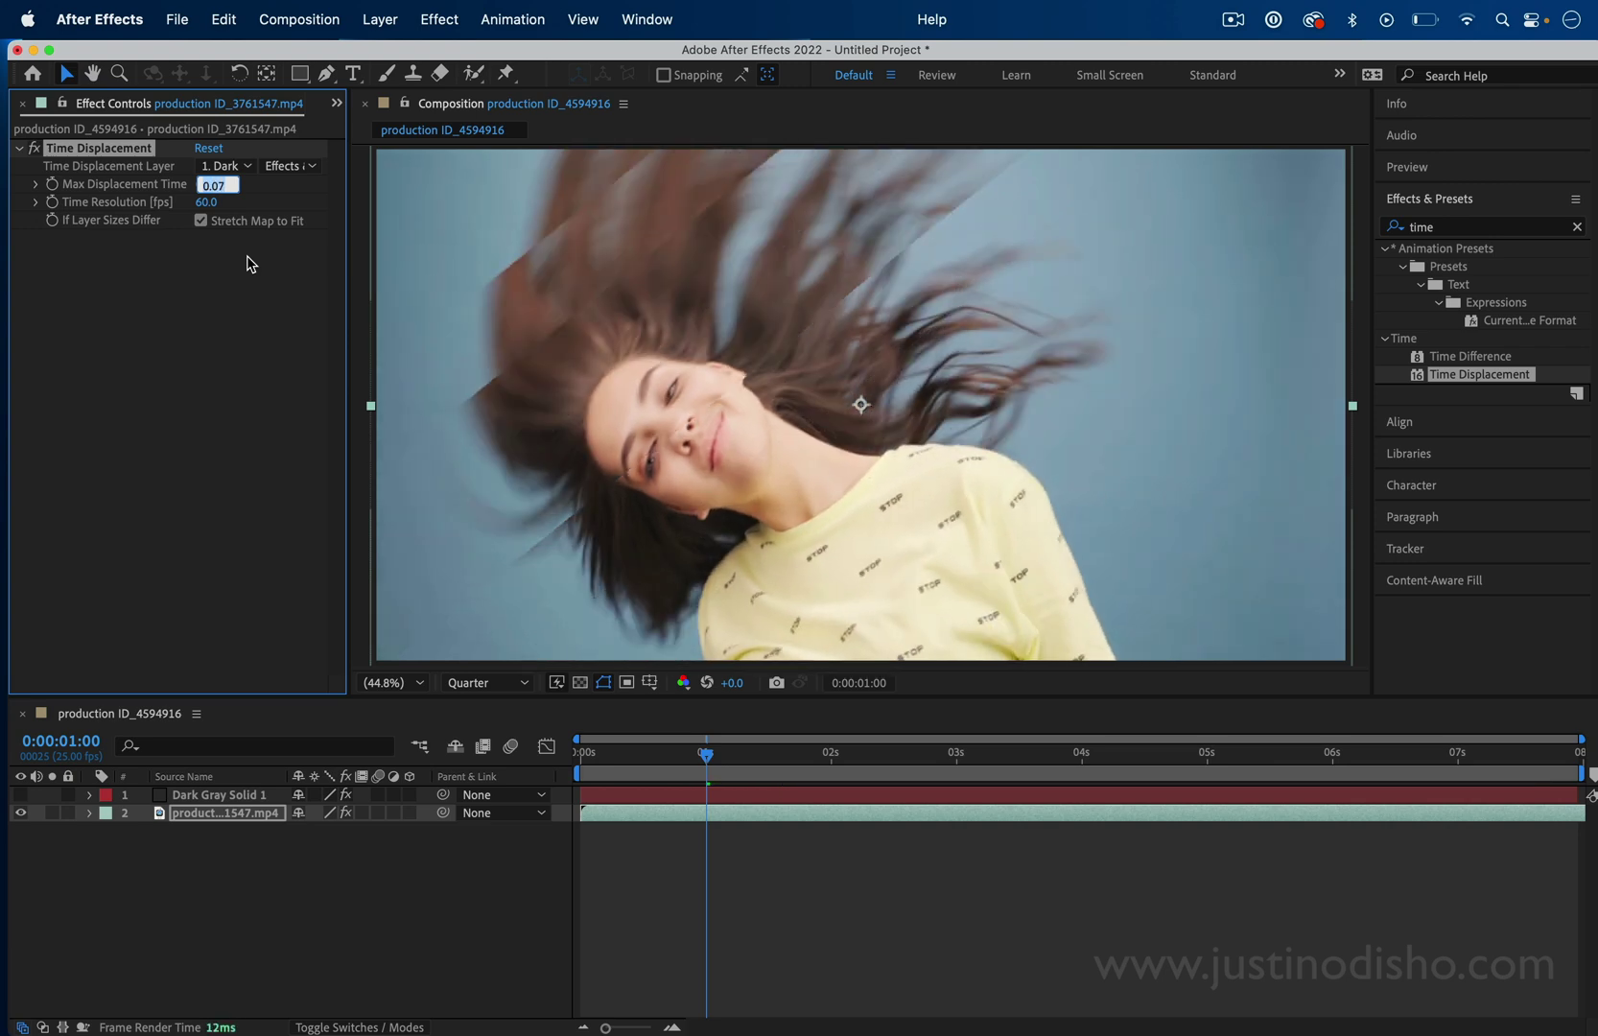
key("BackSpace")
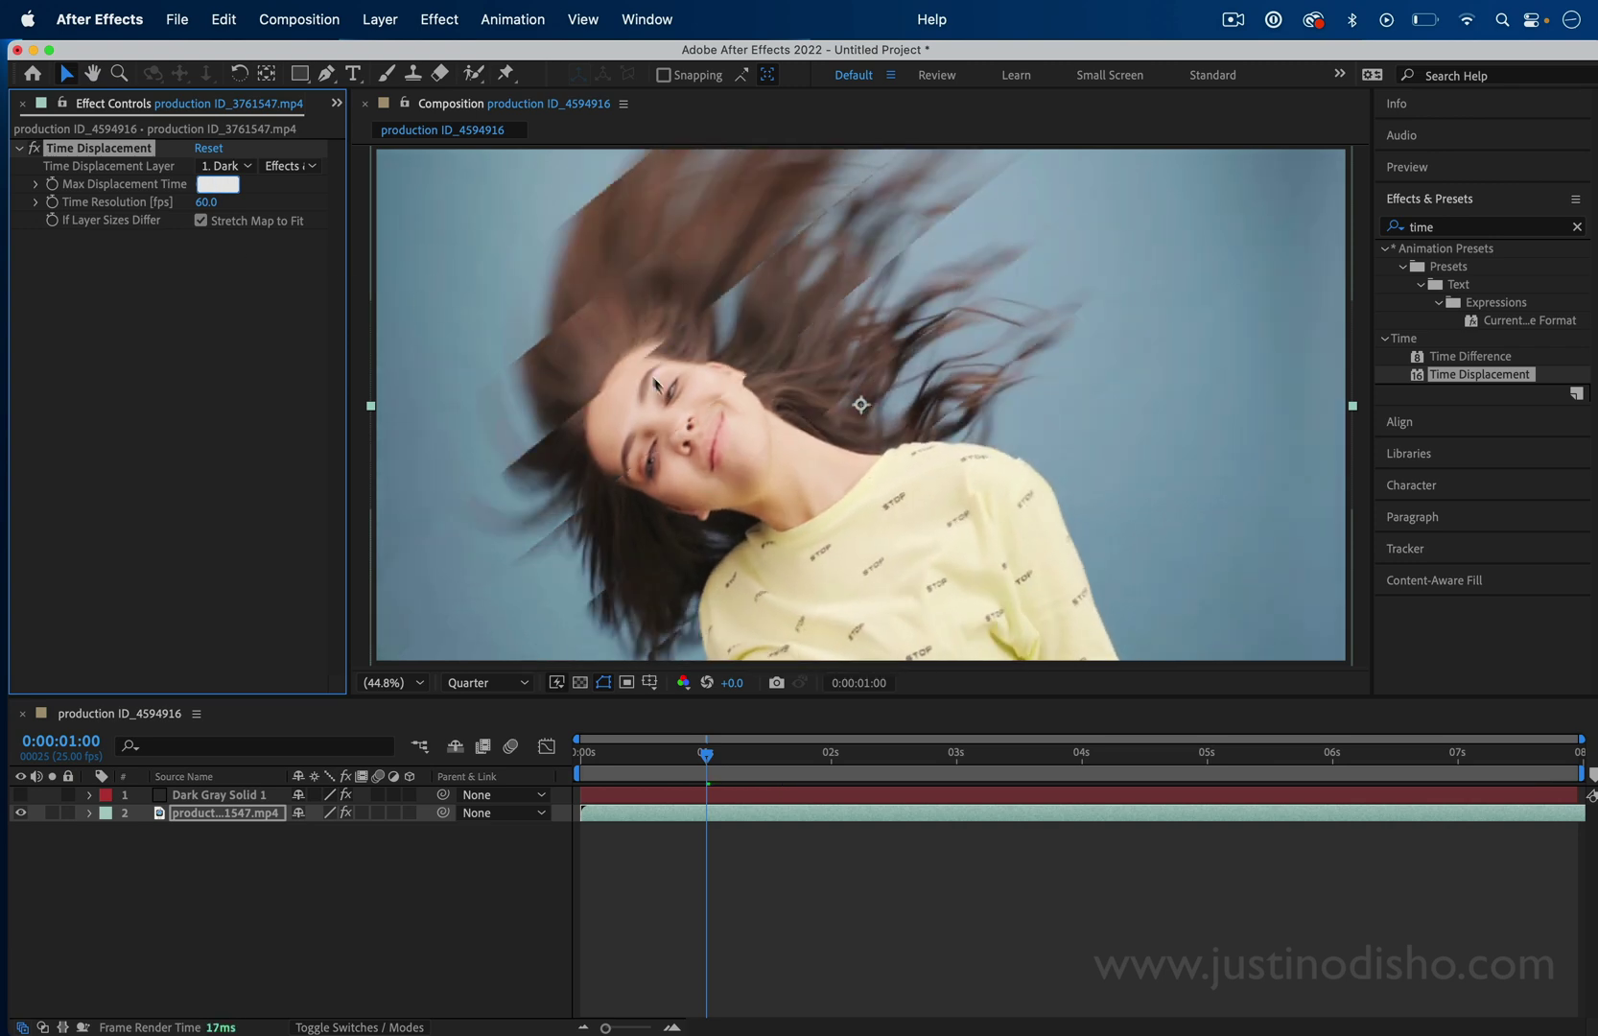
type("0")
key("Return")
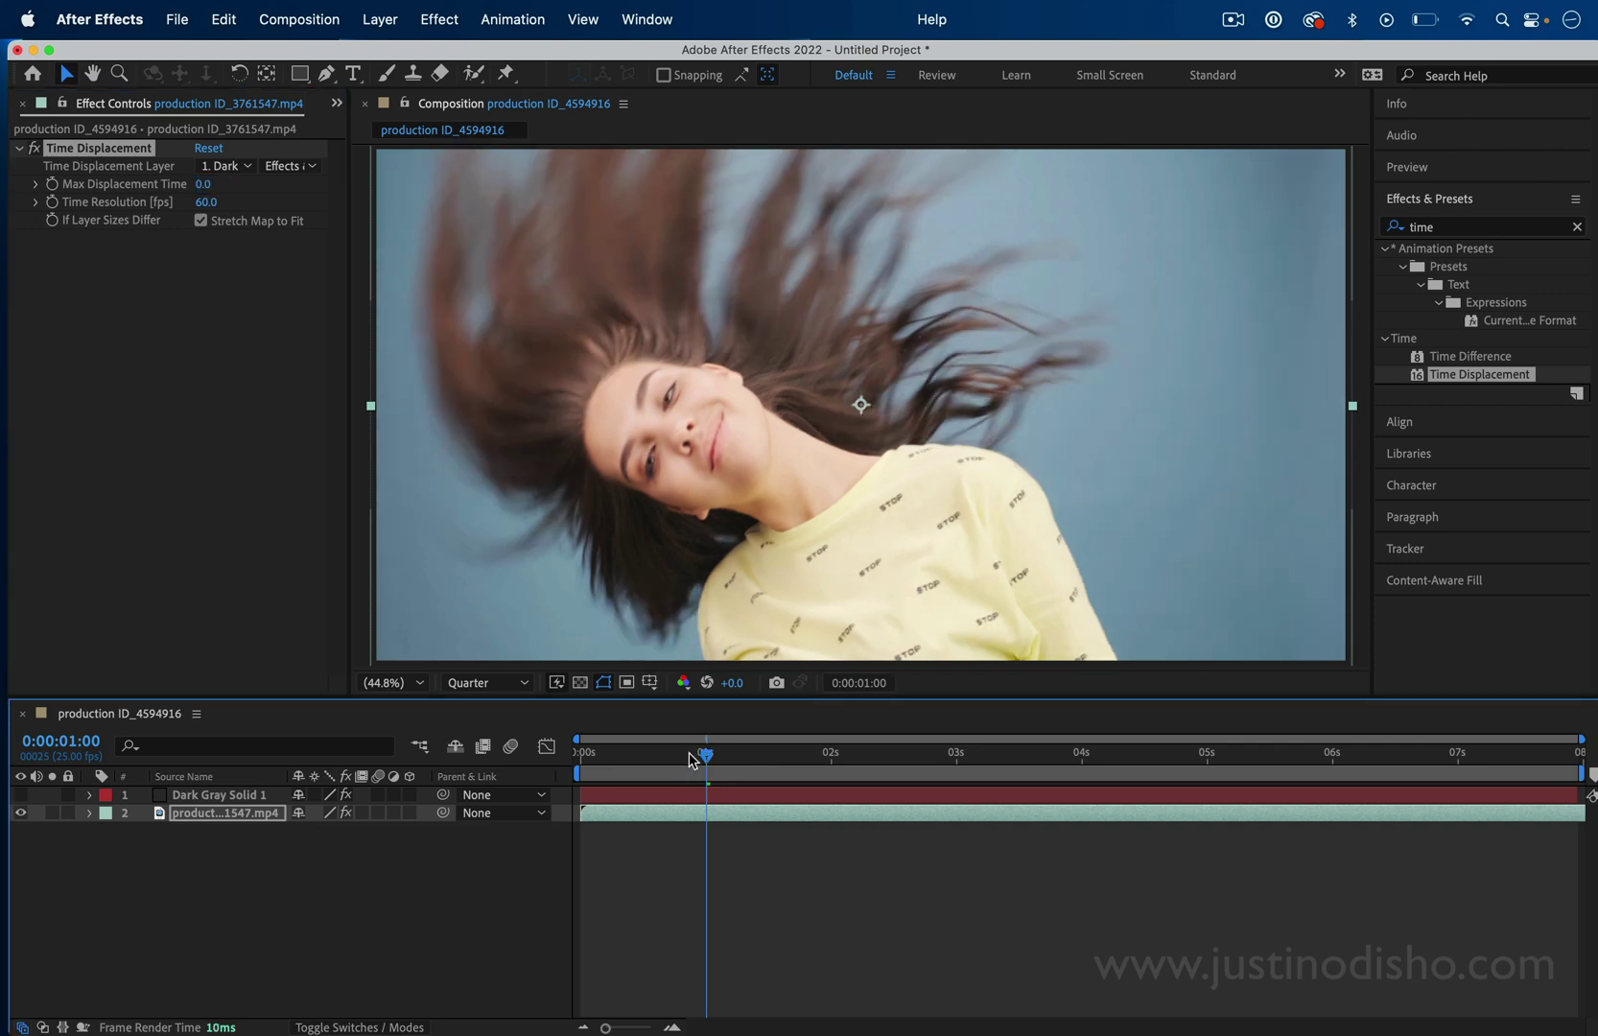
mouse_move(706, 754)
left_mouse_down()
mouse_move(689, 754)
mouse_move(702, 758)
left_mouse_up()
key("space")
left_click_drag(202, 183, 309, 203)
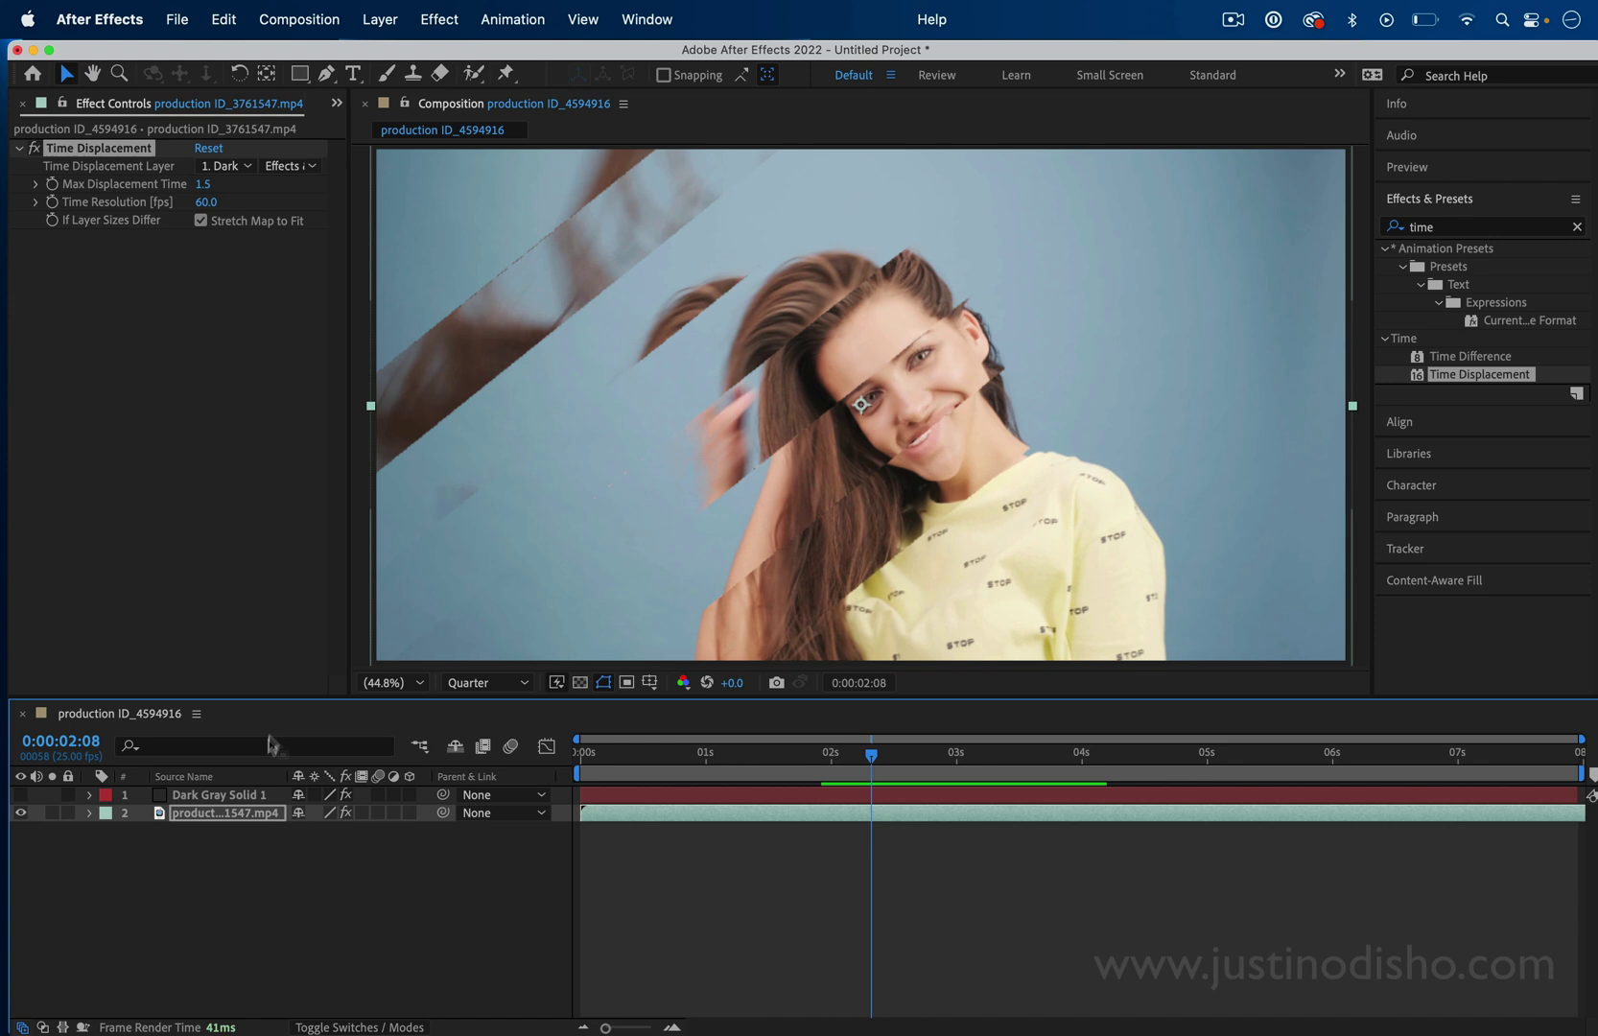
Briefly show and re-hide the gradient solid, then raise its Posterize Level to 26.
left_click(239, 796)
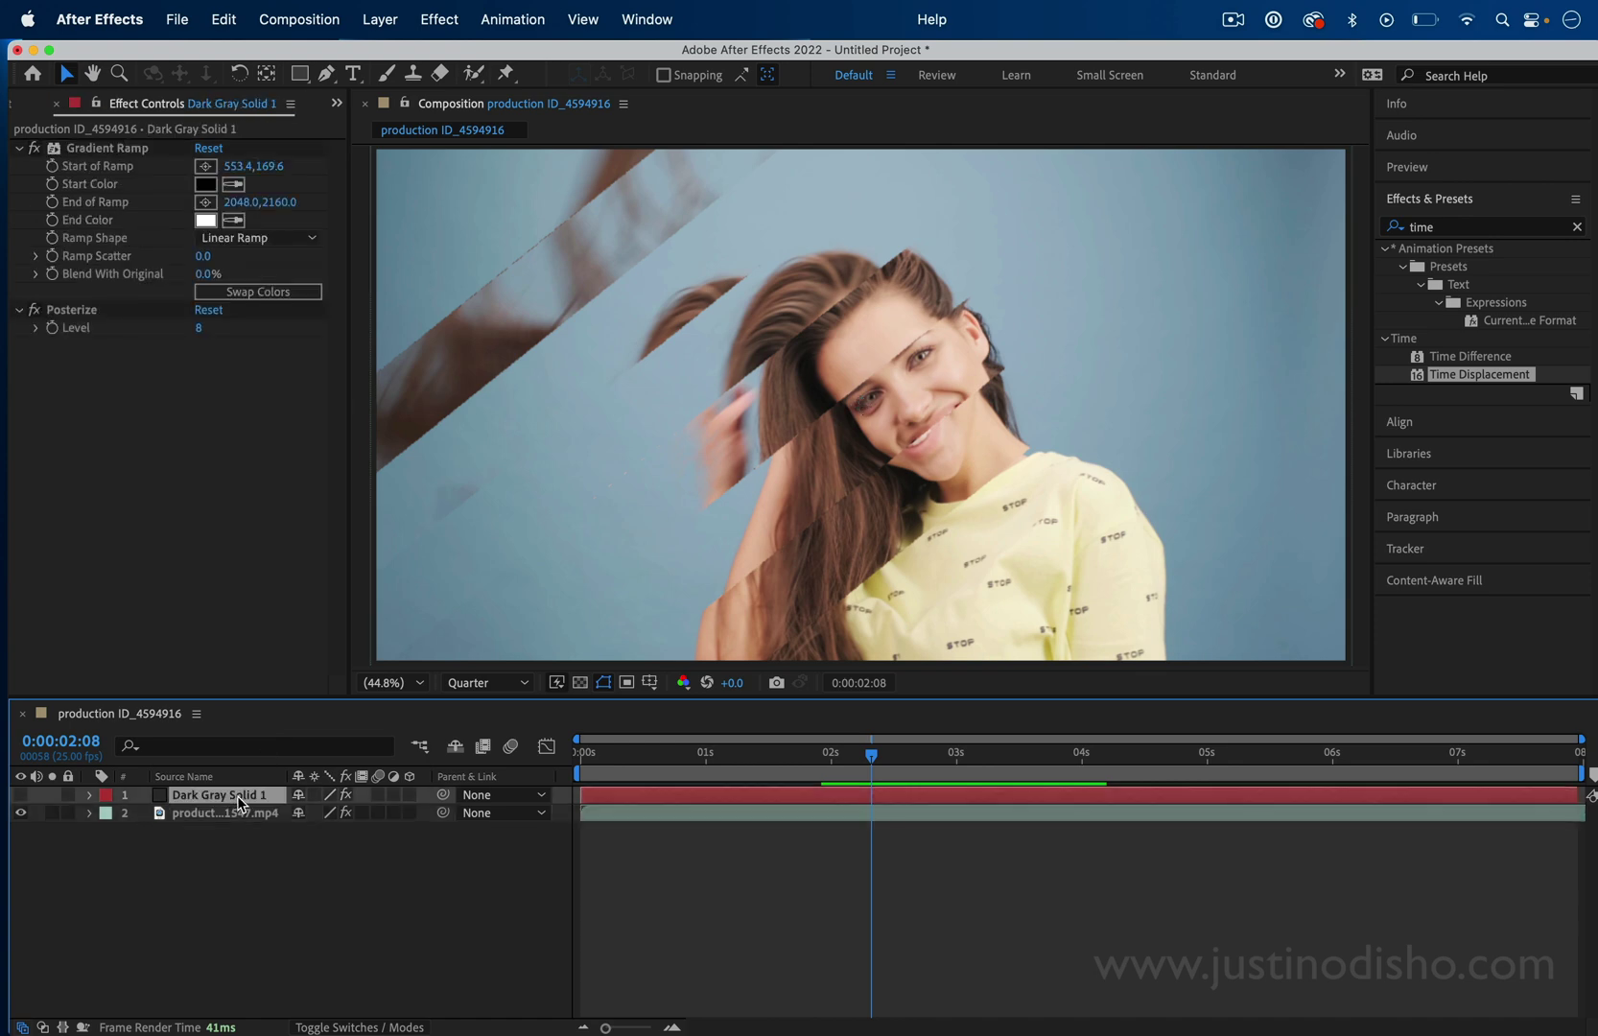
left_click(20, 796)
left_click(20, 796)
left_click_drag(200, 331, 270, 332)
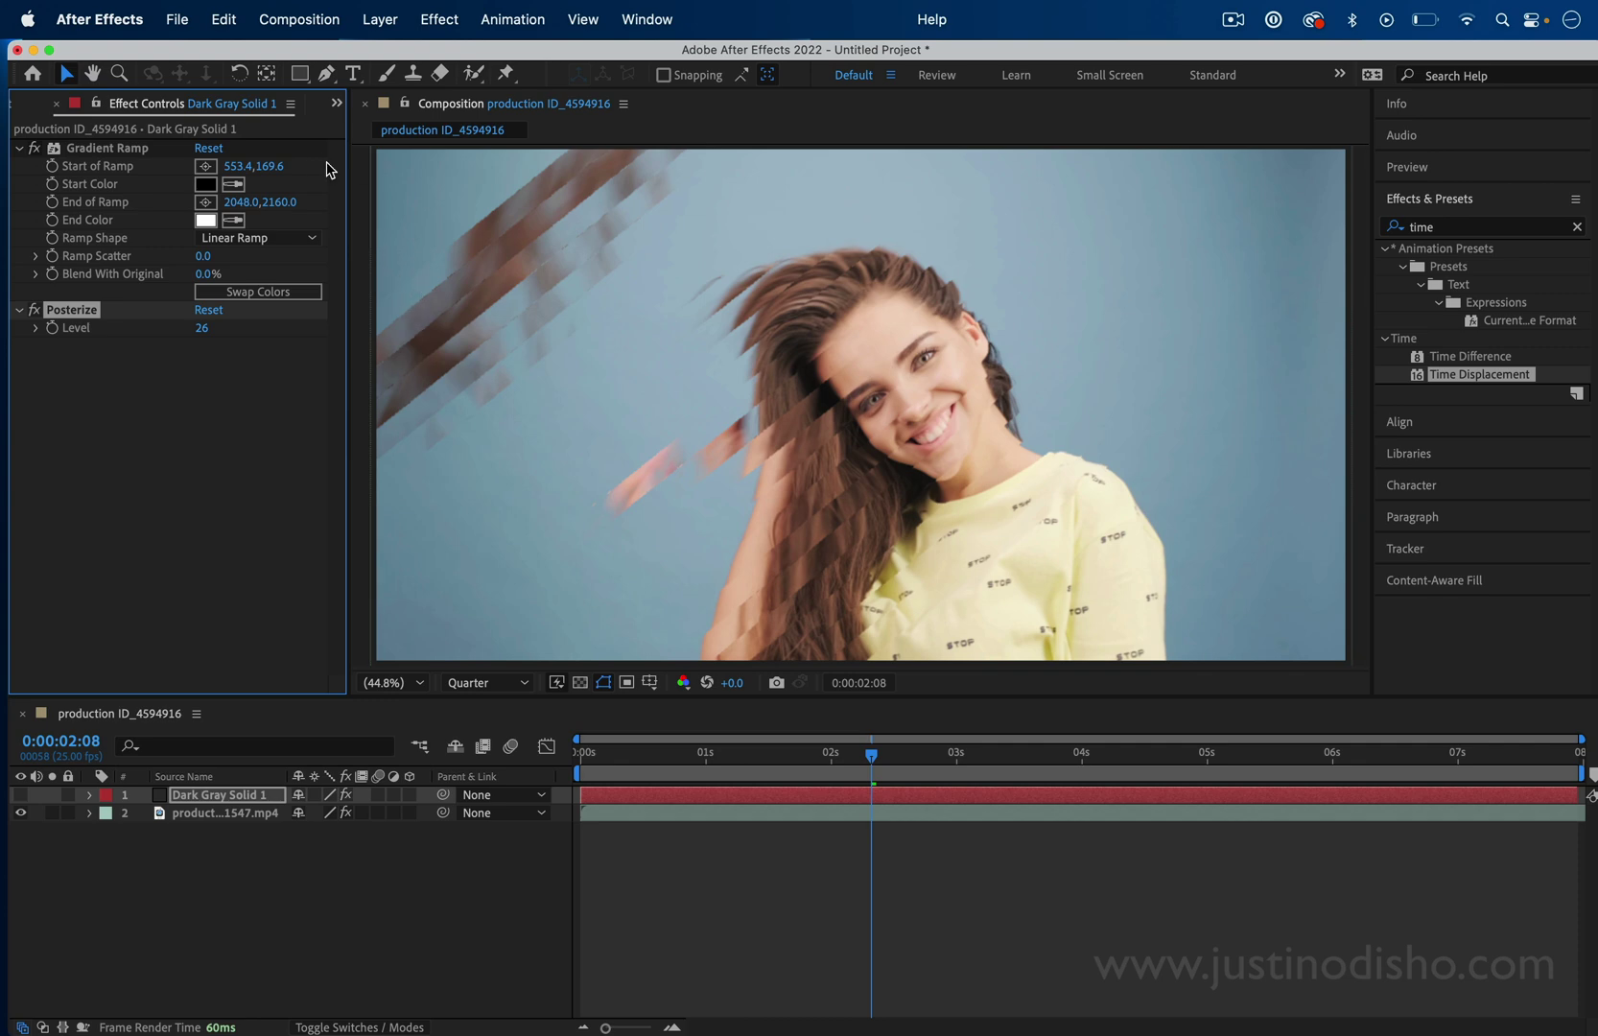
Make the Gradient Ramp radial, starting at 1526.3,781.0 near the woman's head.
left_click(275, 239)
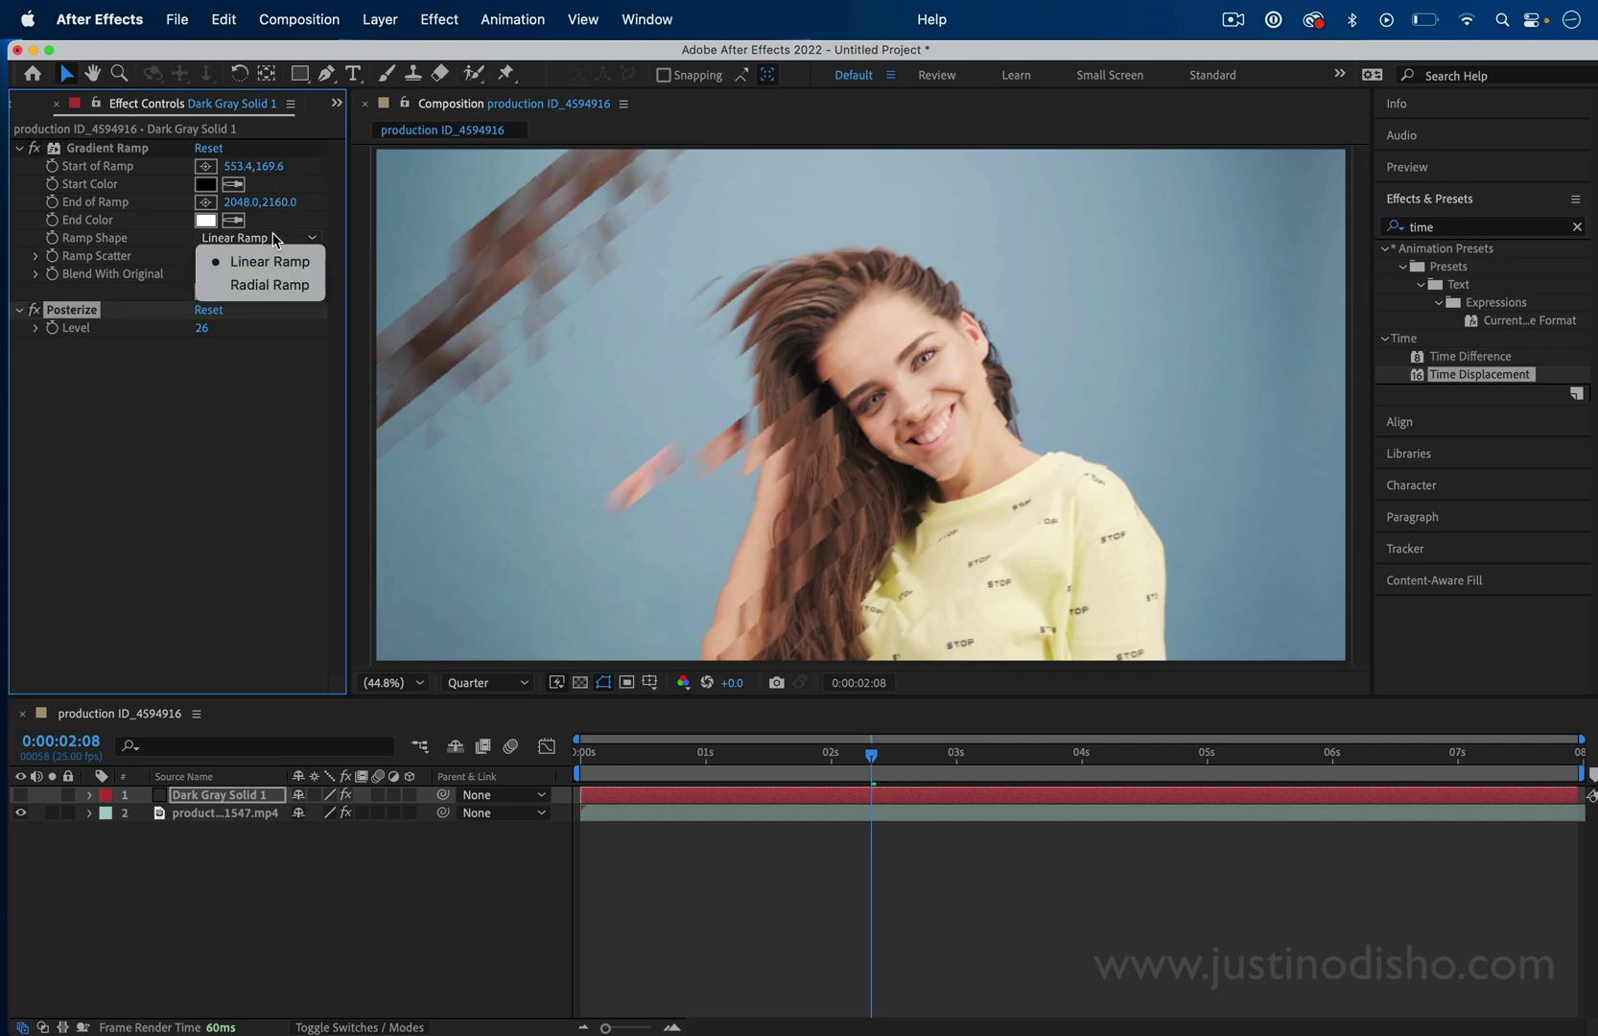
left_click(270, 261)
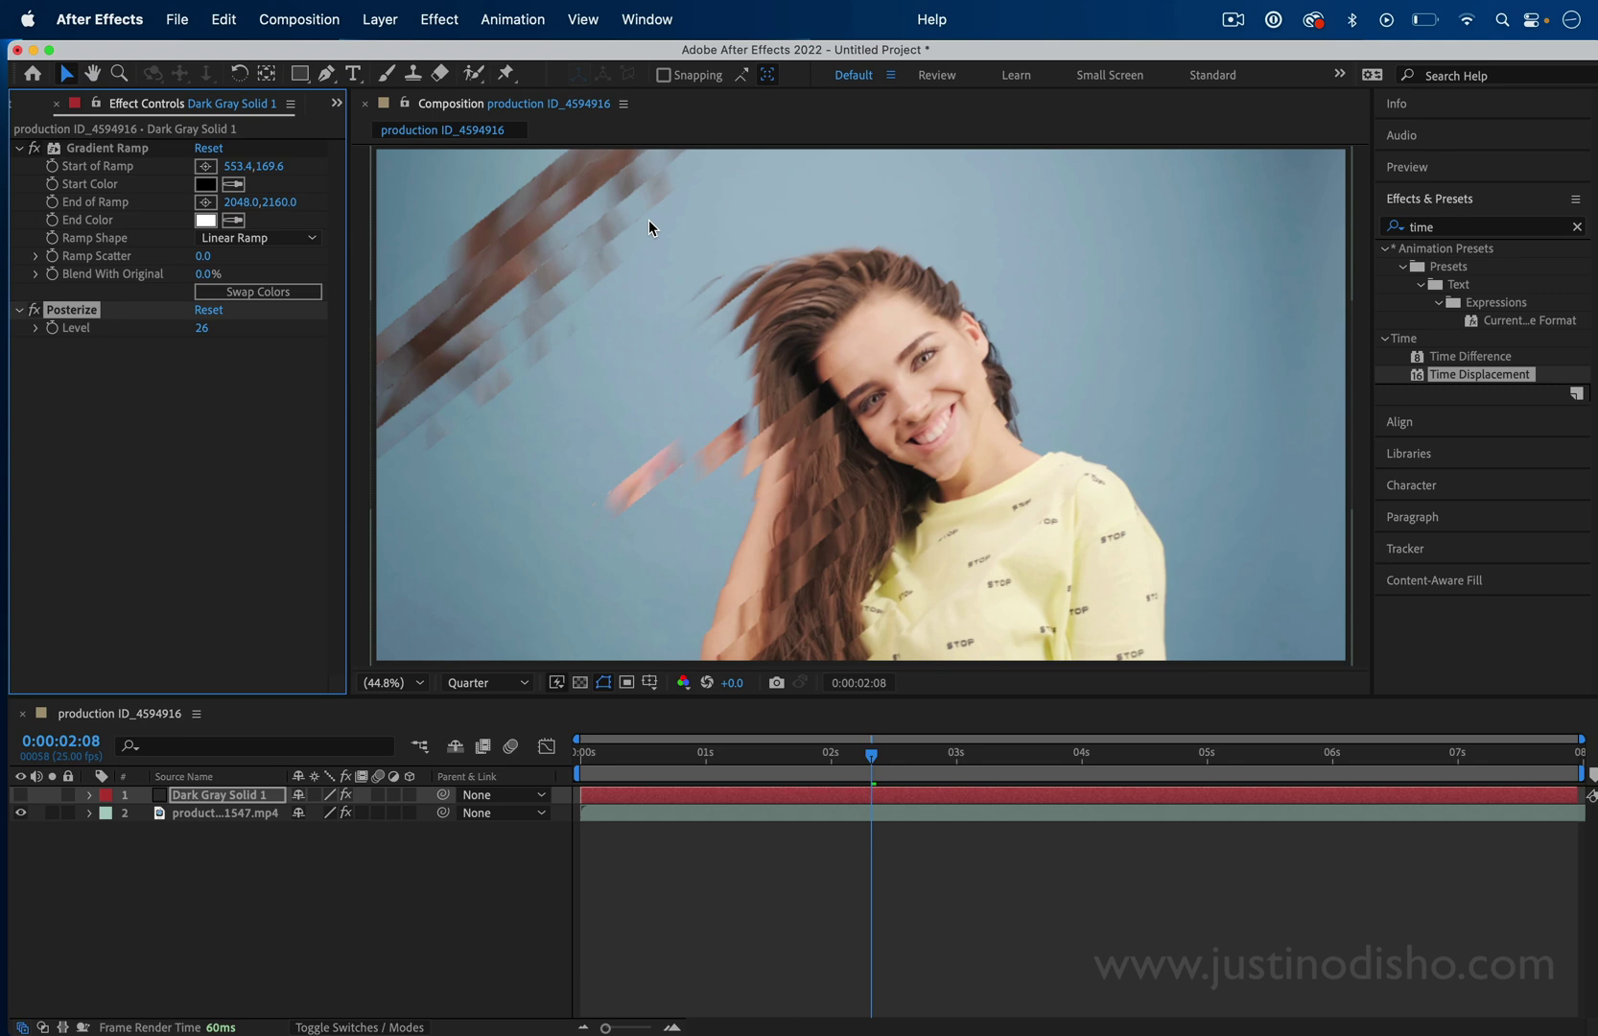
left_click(275, 238)
left_click(268, 284)
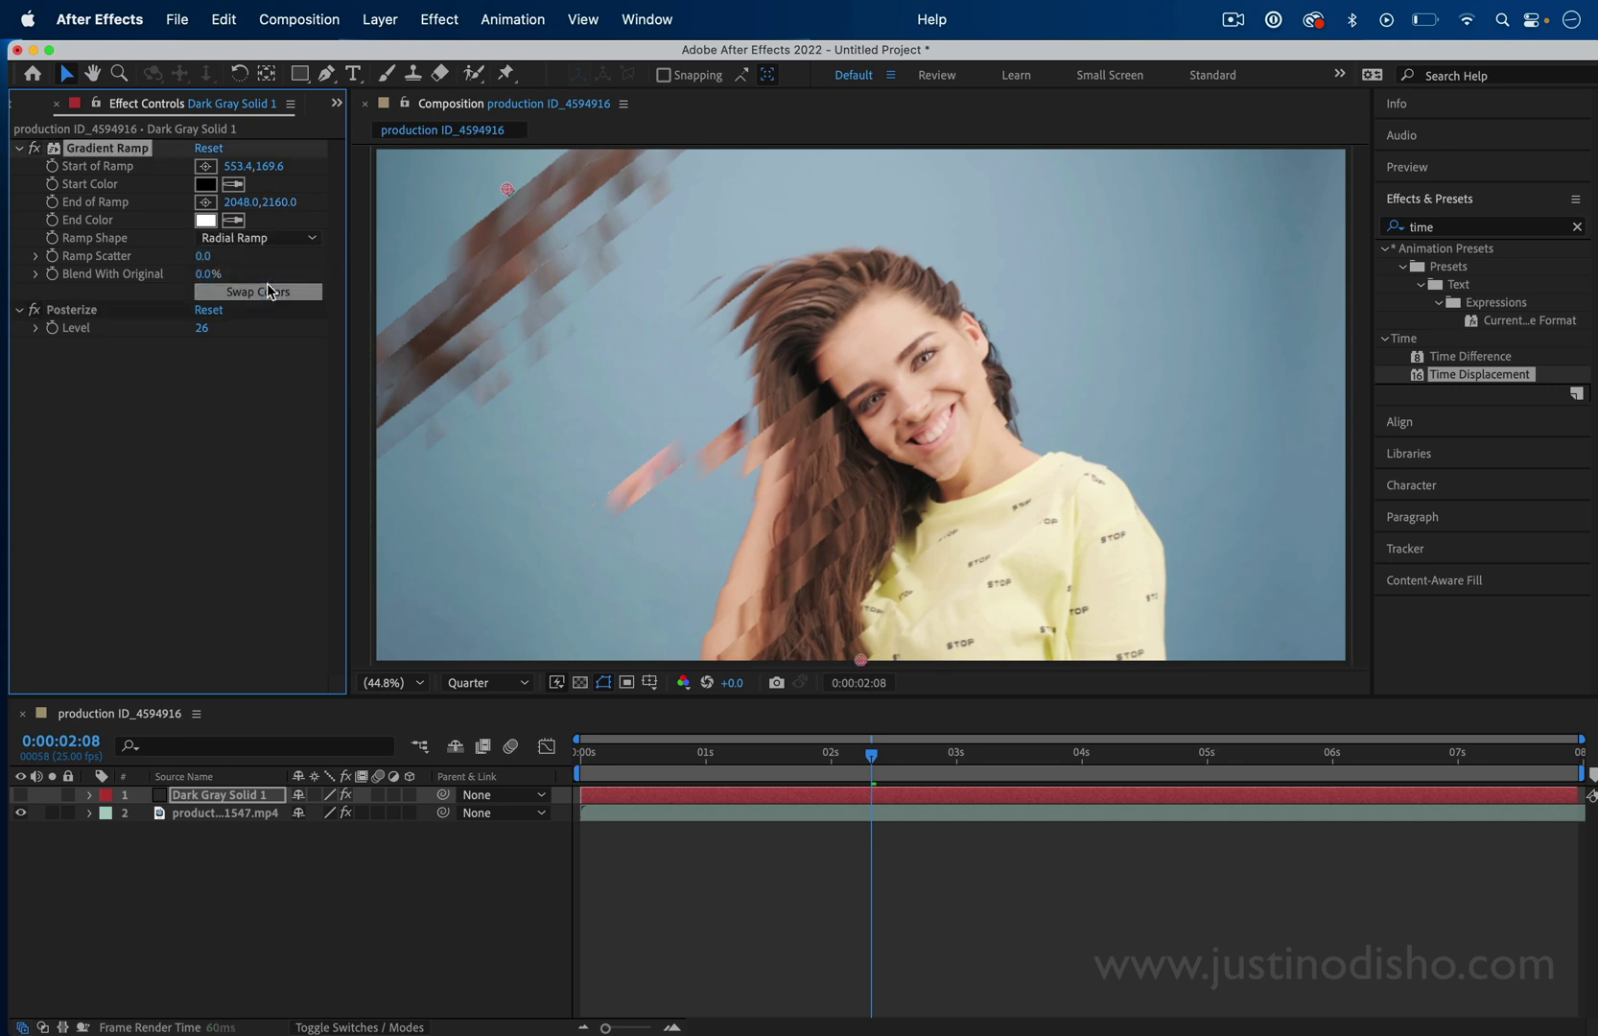
left_click(205, 166)
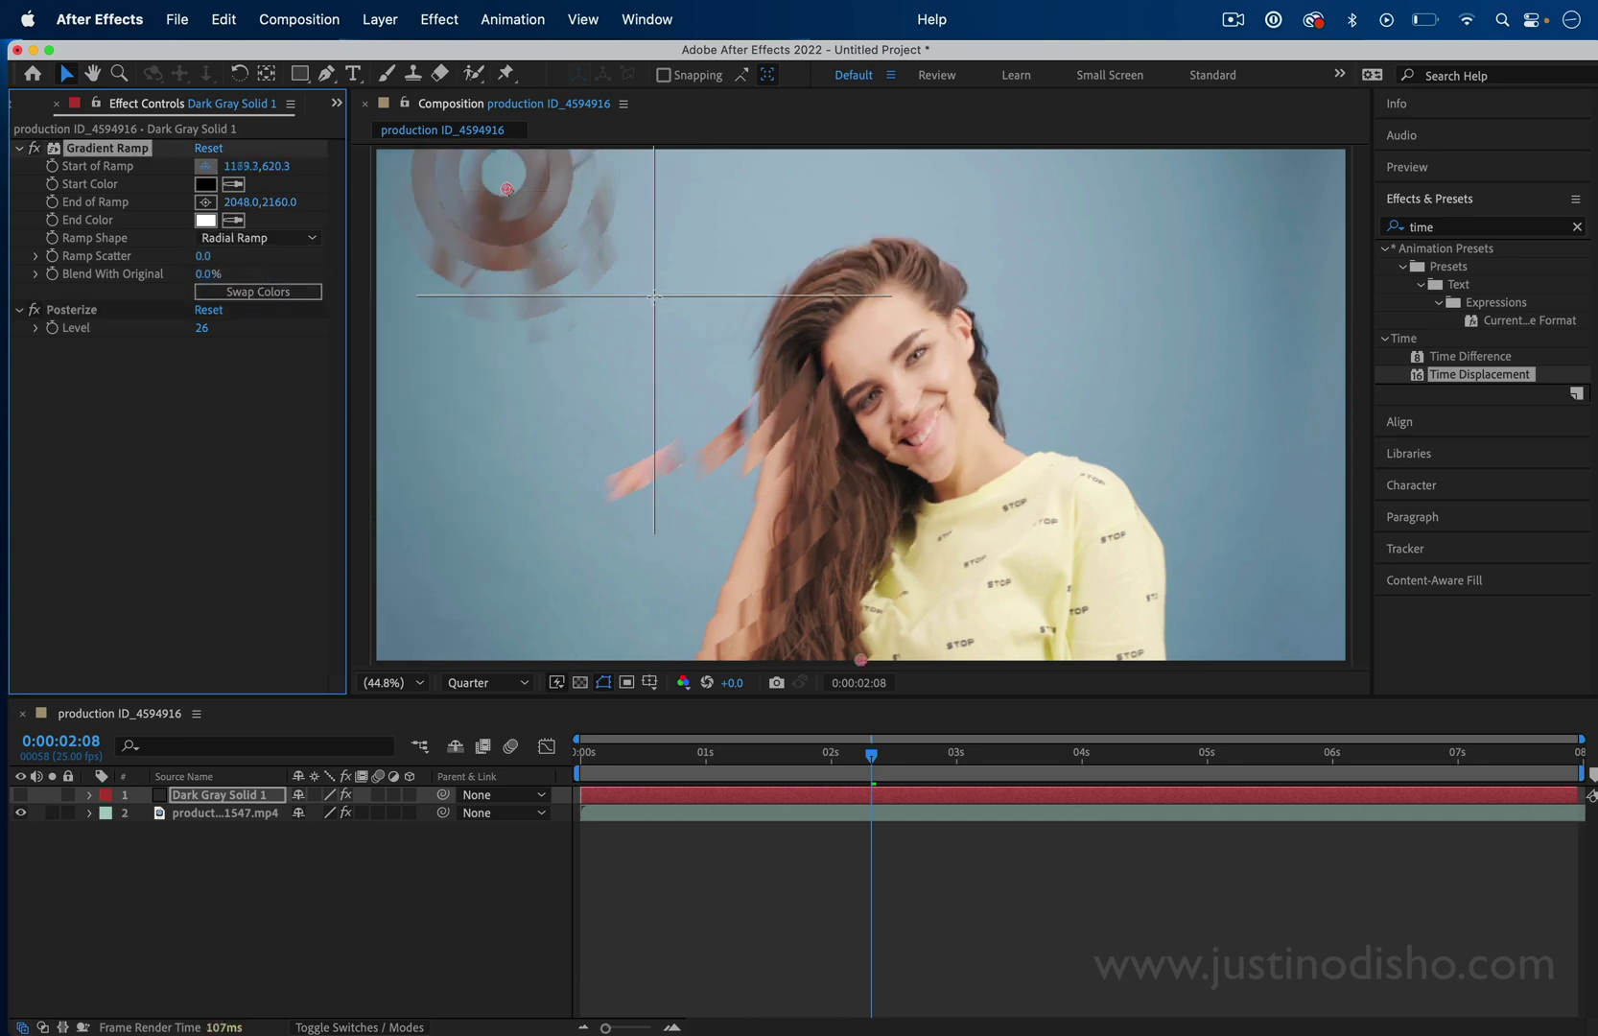
left_click(738, 335)
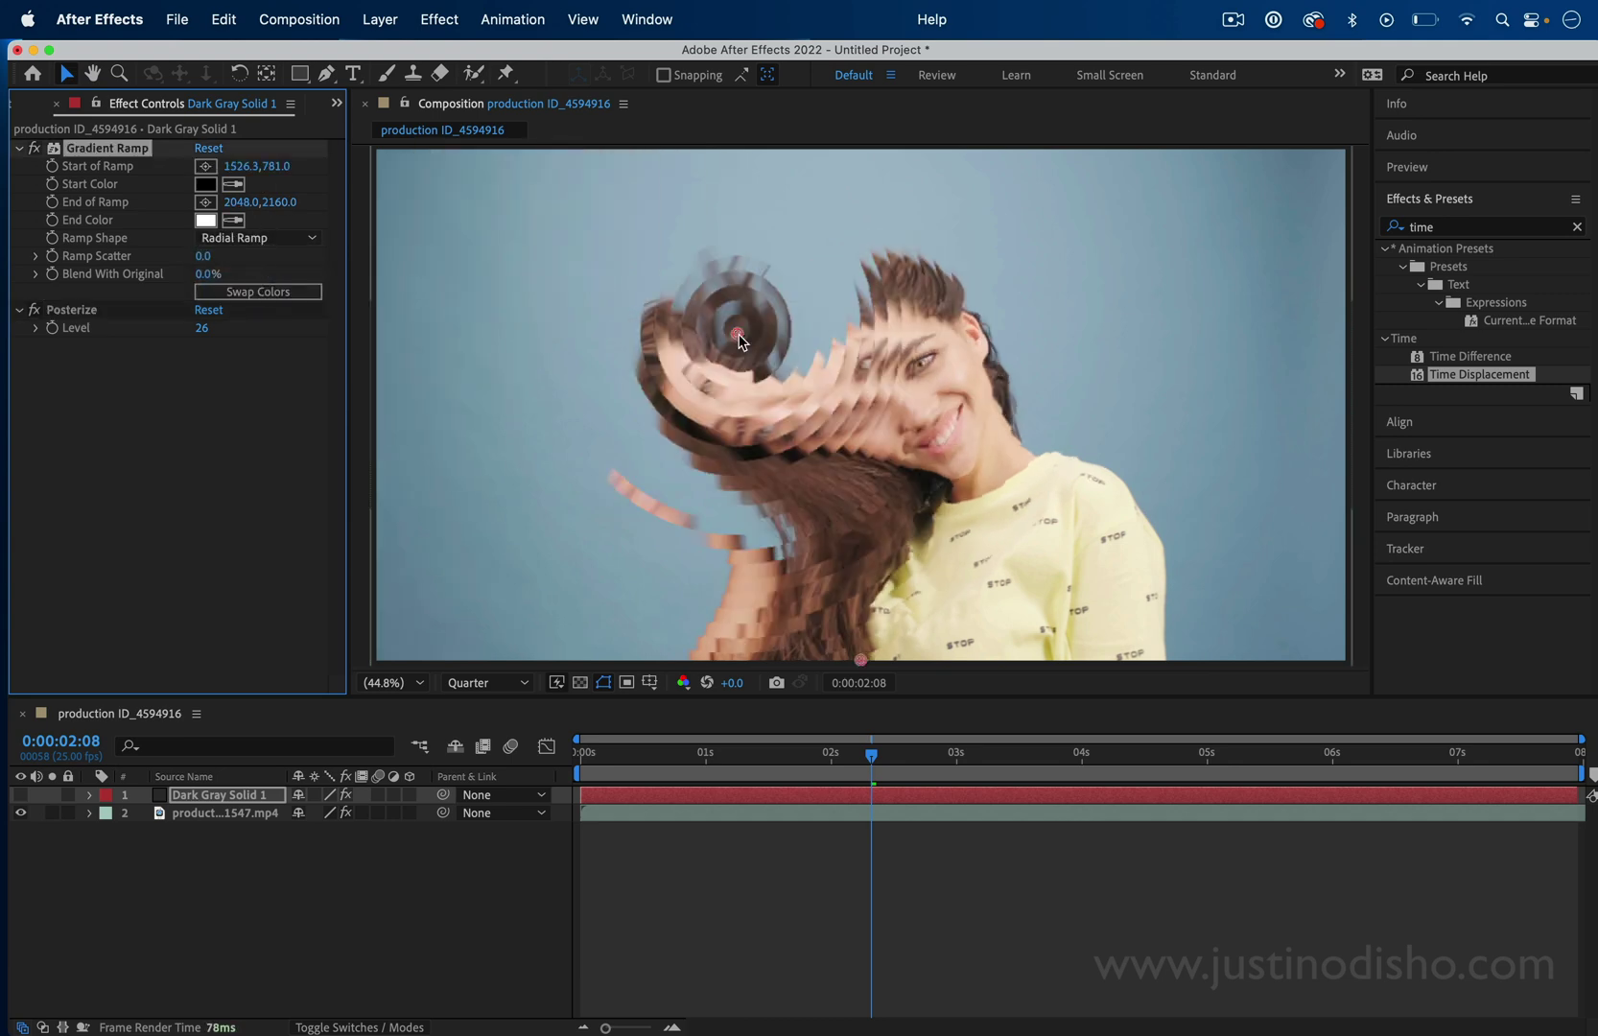
Set End of Ramp to 3905.0,1811.9 toward the lower right and jump to an early frame.
left_click(205, 201)
left_click(1029, 530)
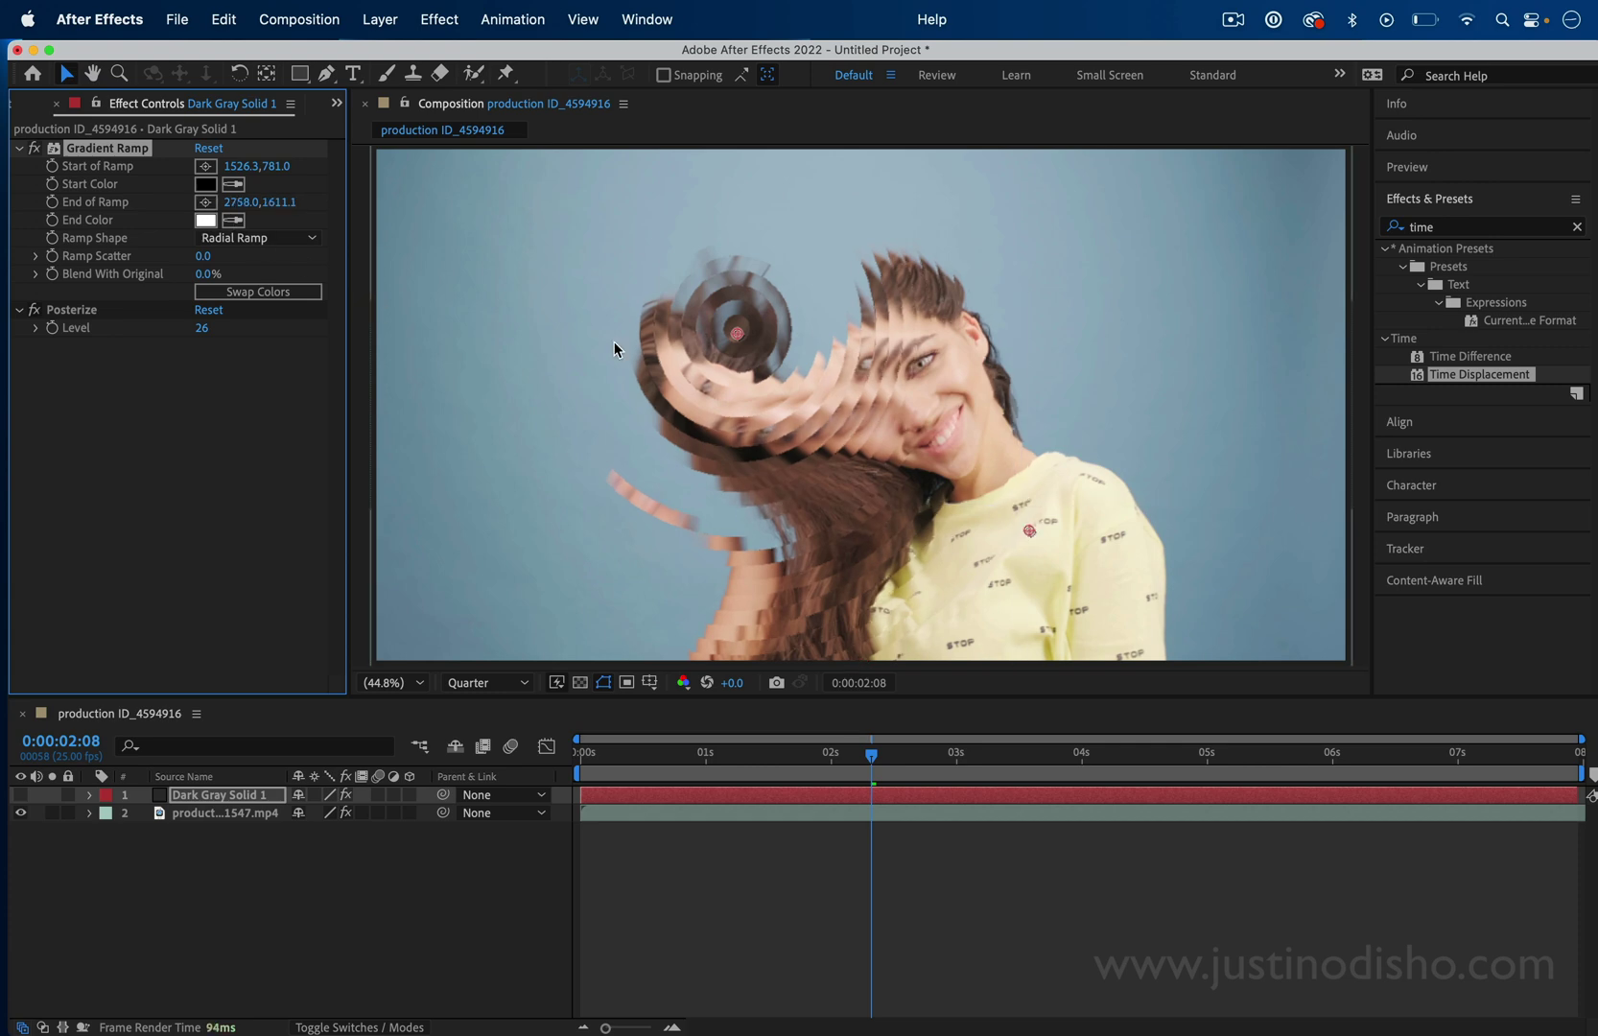
left_click(205, 201)
left_click(1276, 580)
left_click(646, 755)
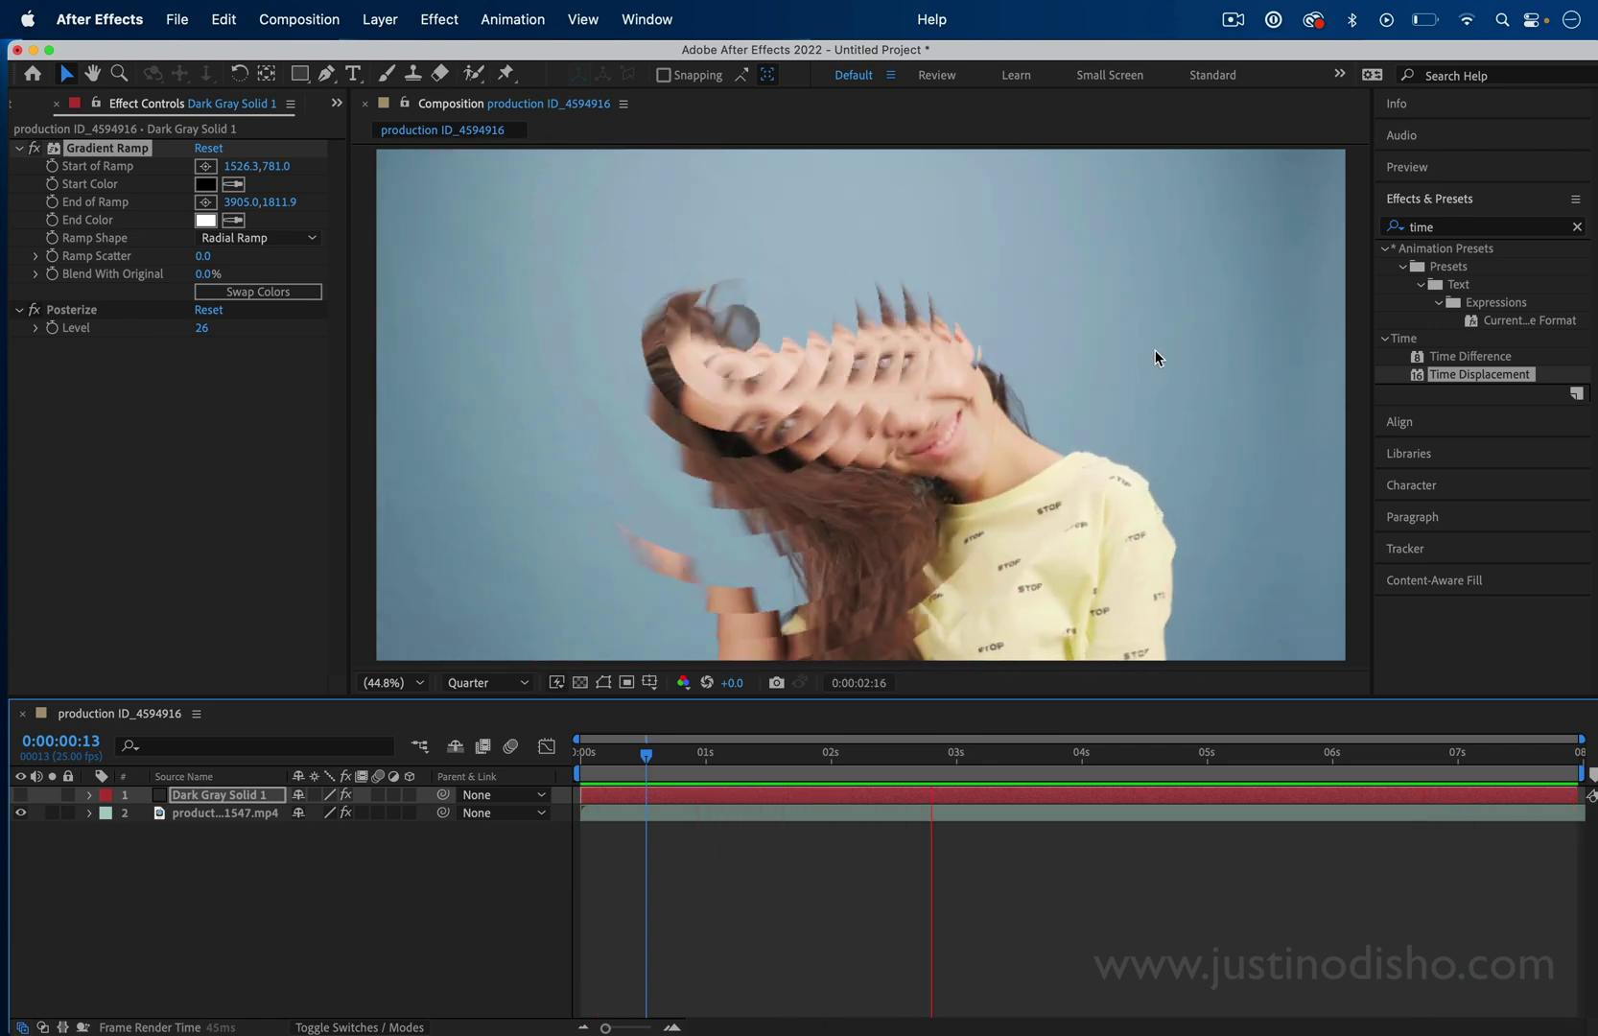
key("space")
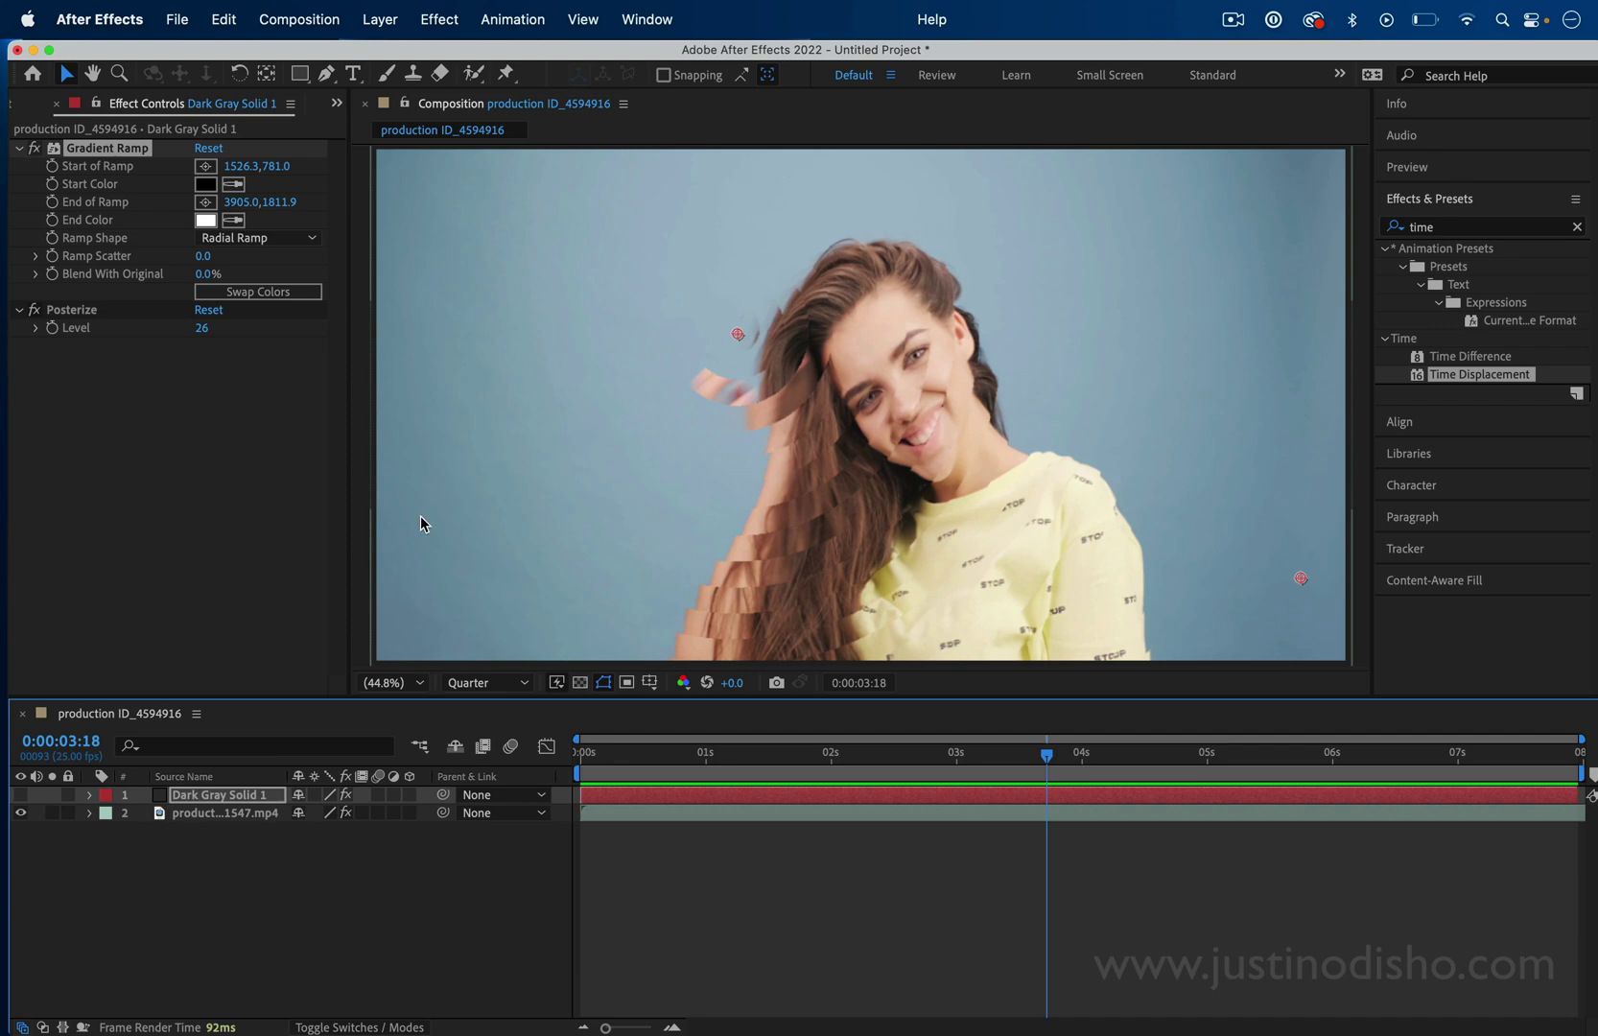
left_click(20, 795)
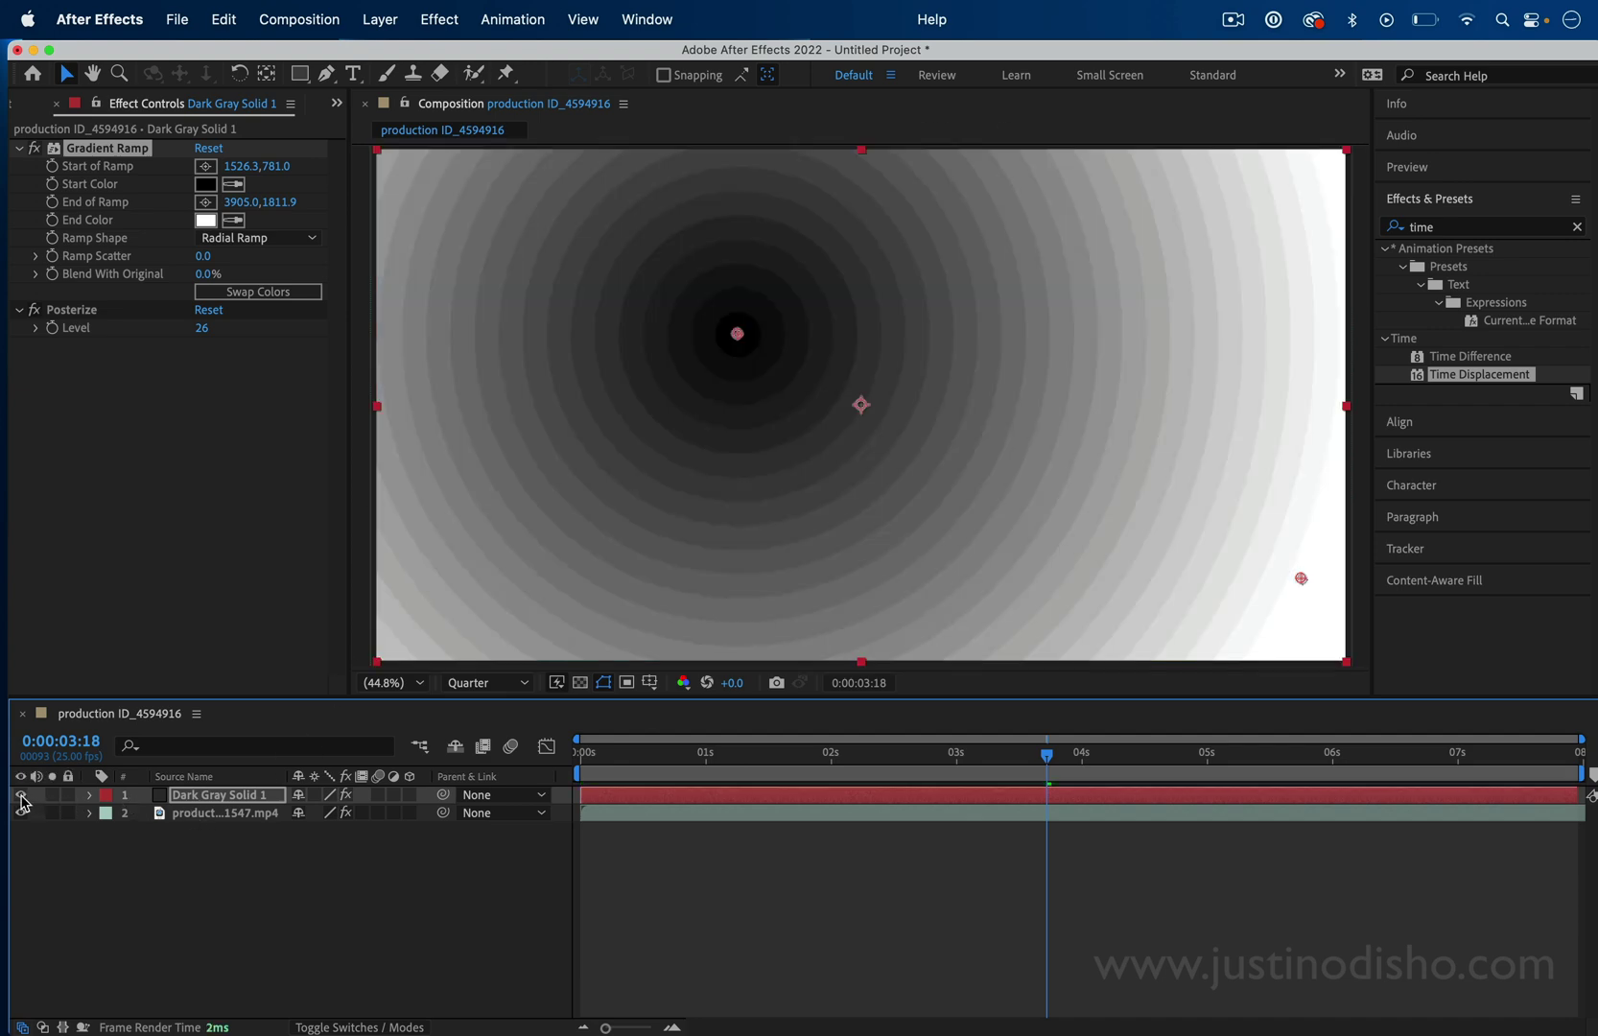
left_click(20, 796)
key("space")
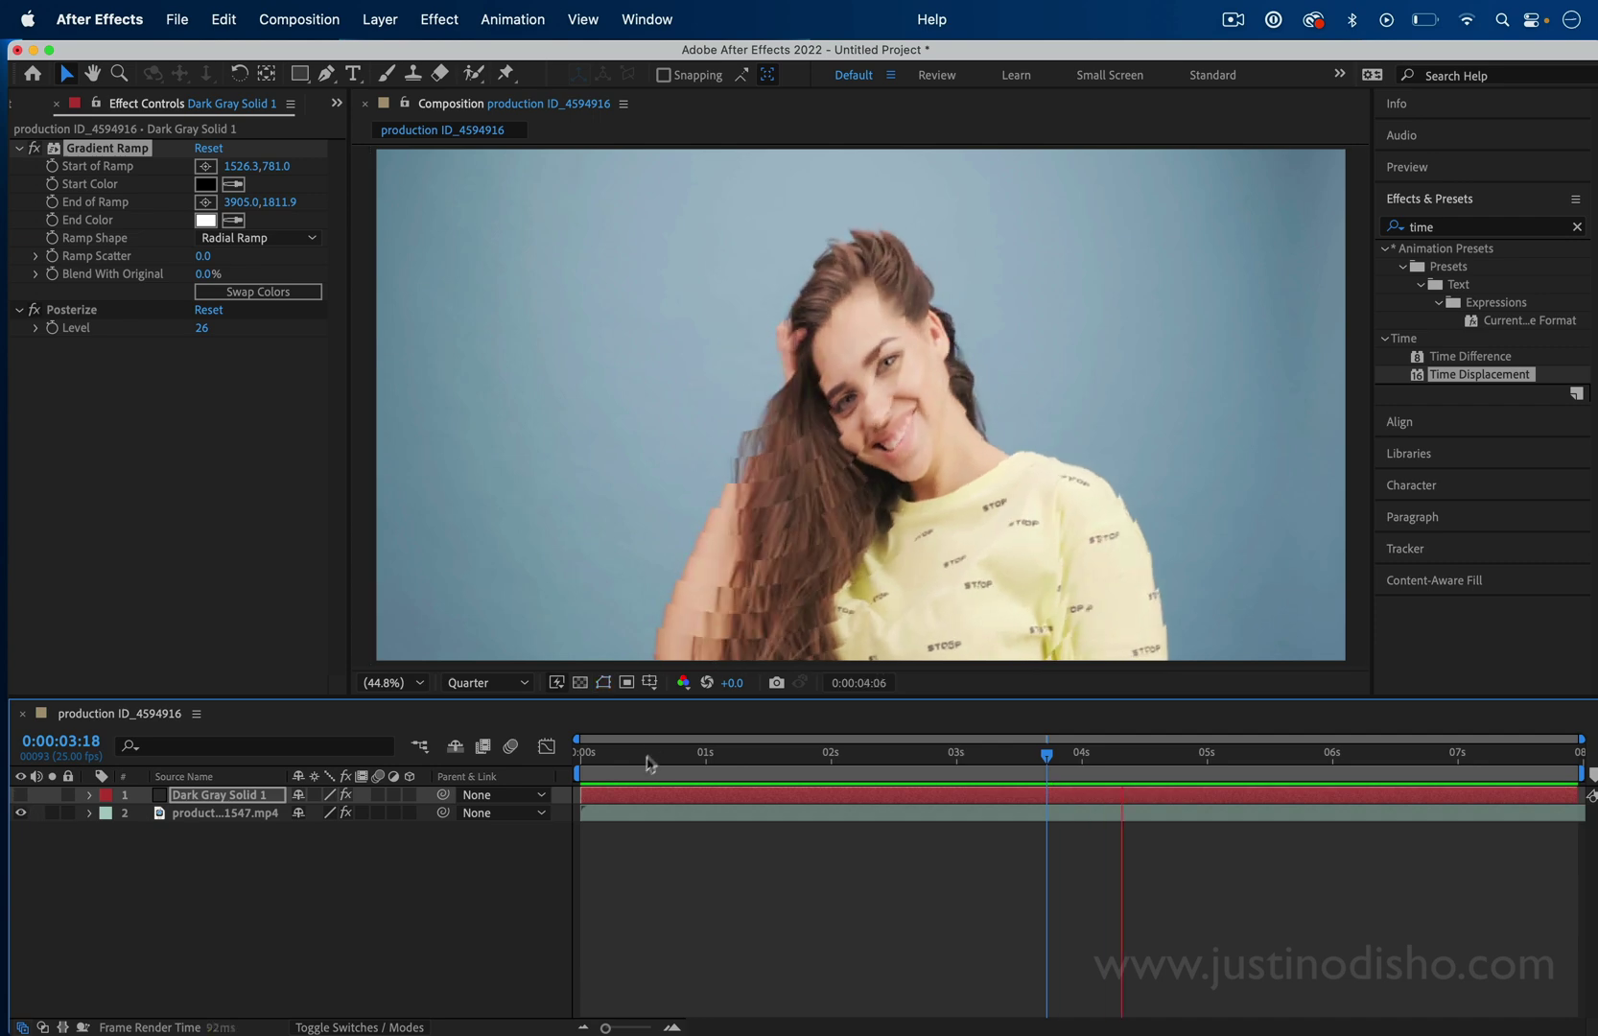
left_click(583, 754)
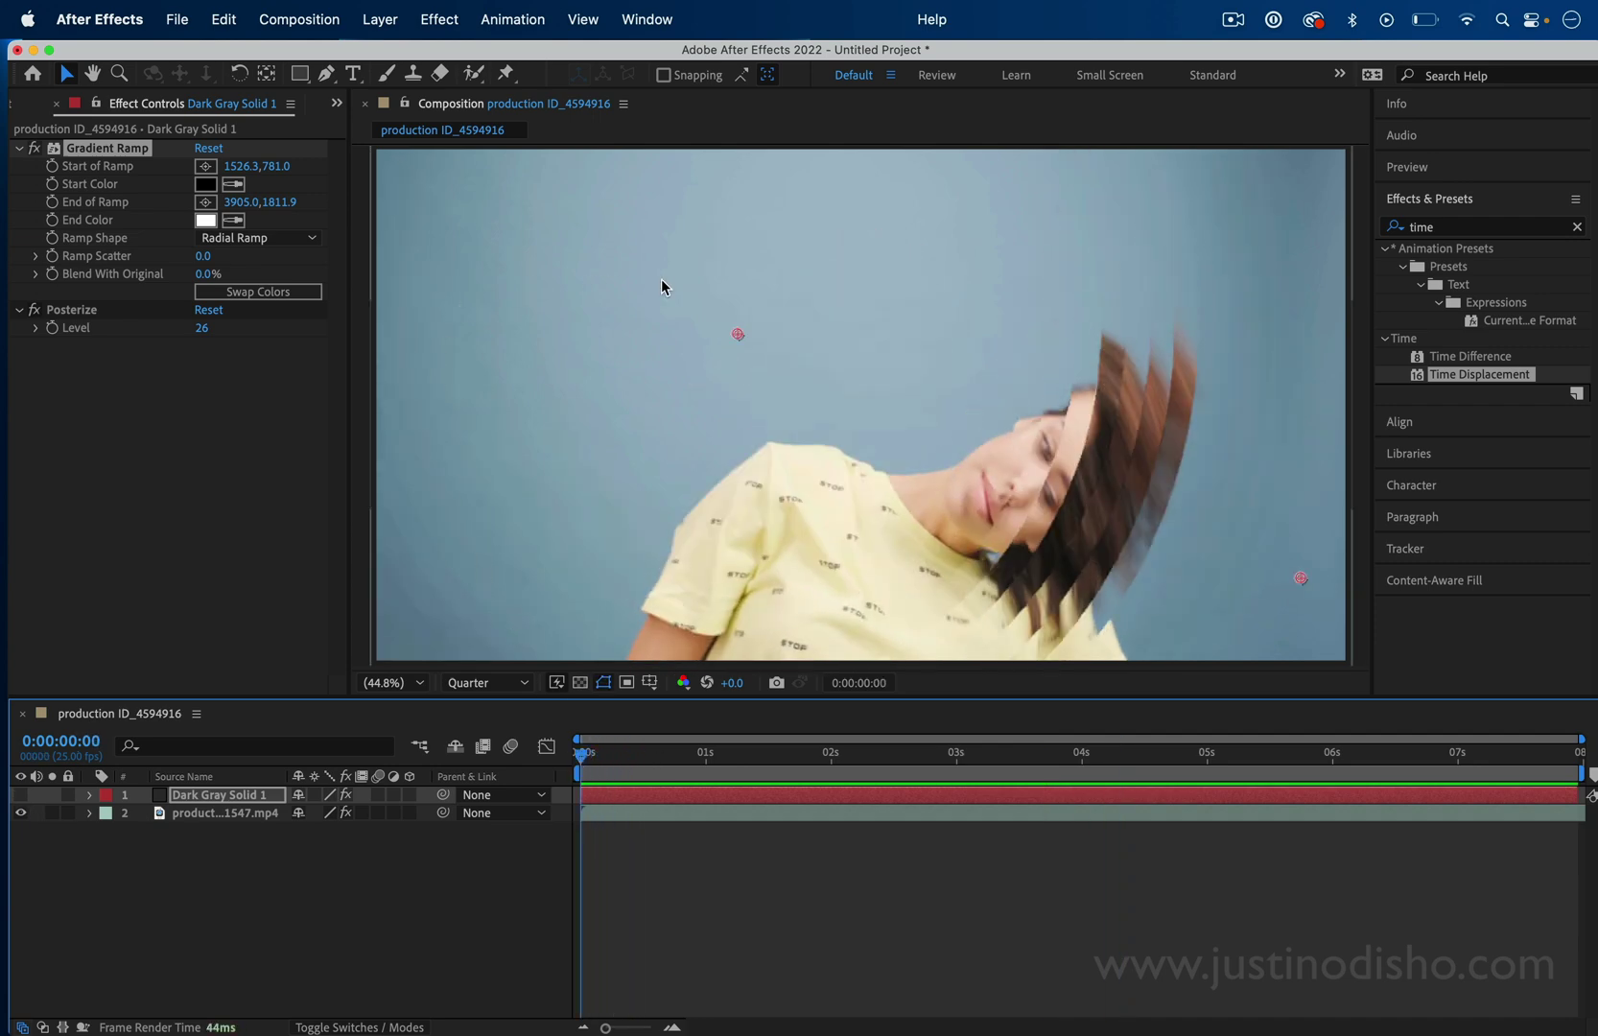
key("space")
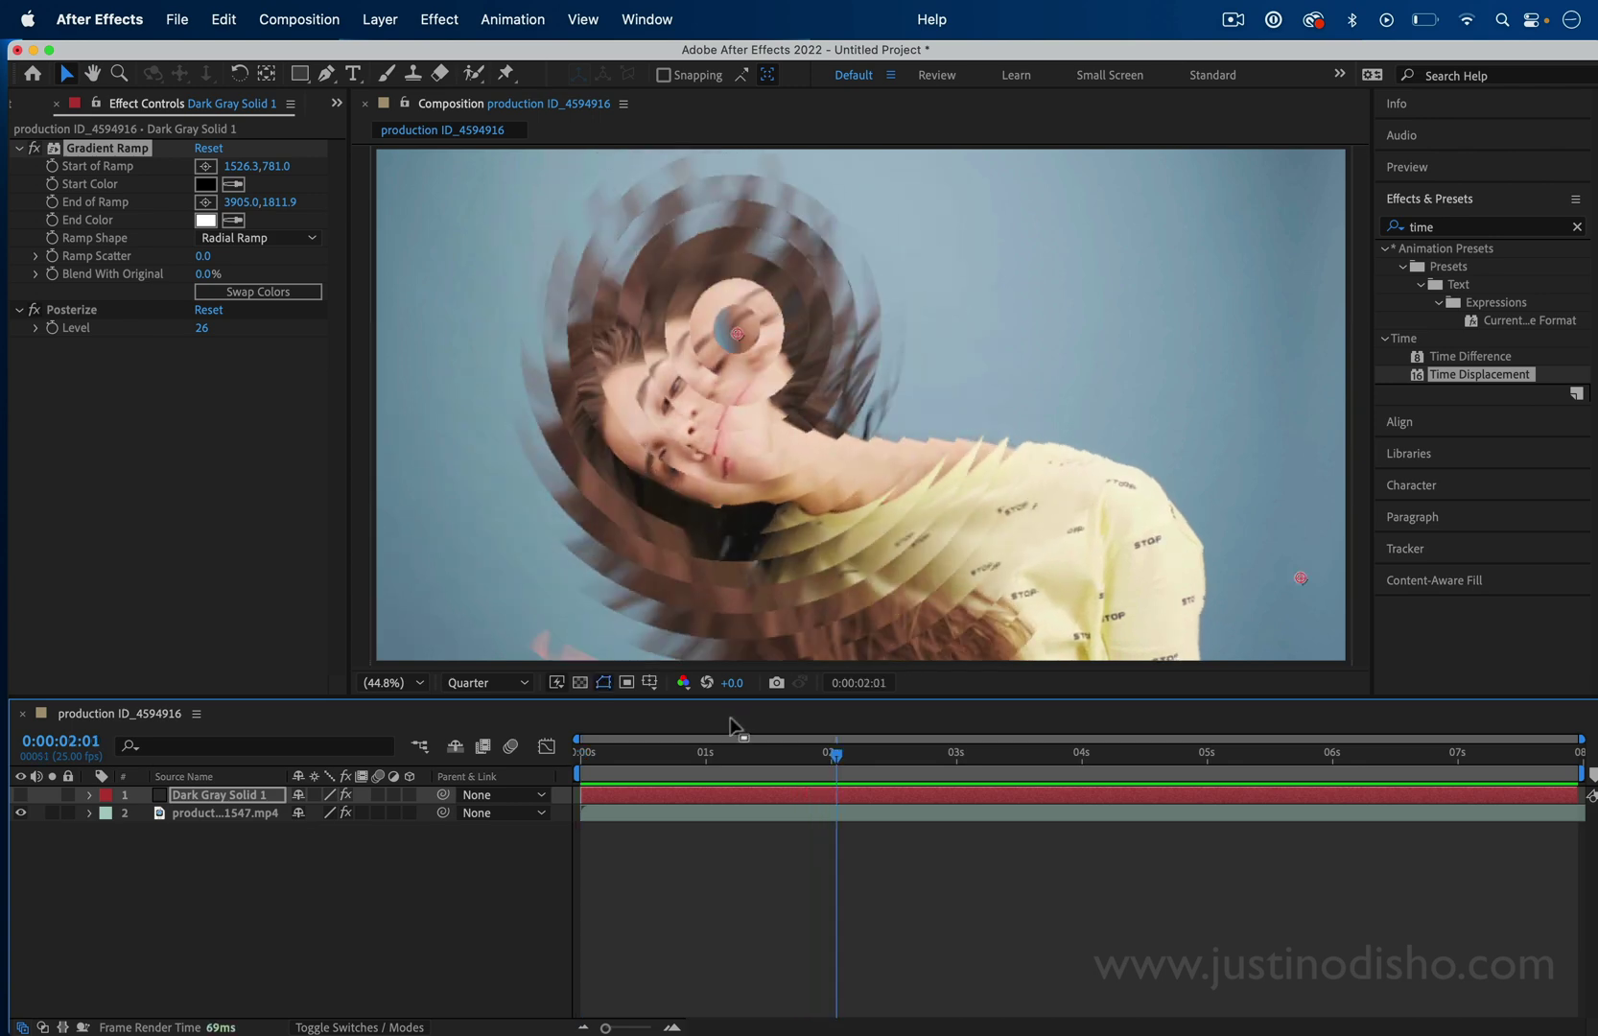
left_click(687, 757)
left_click_drag(710, 763, 817, 762)
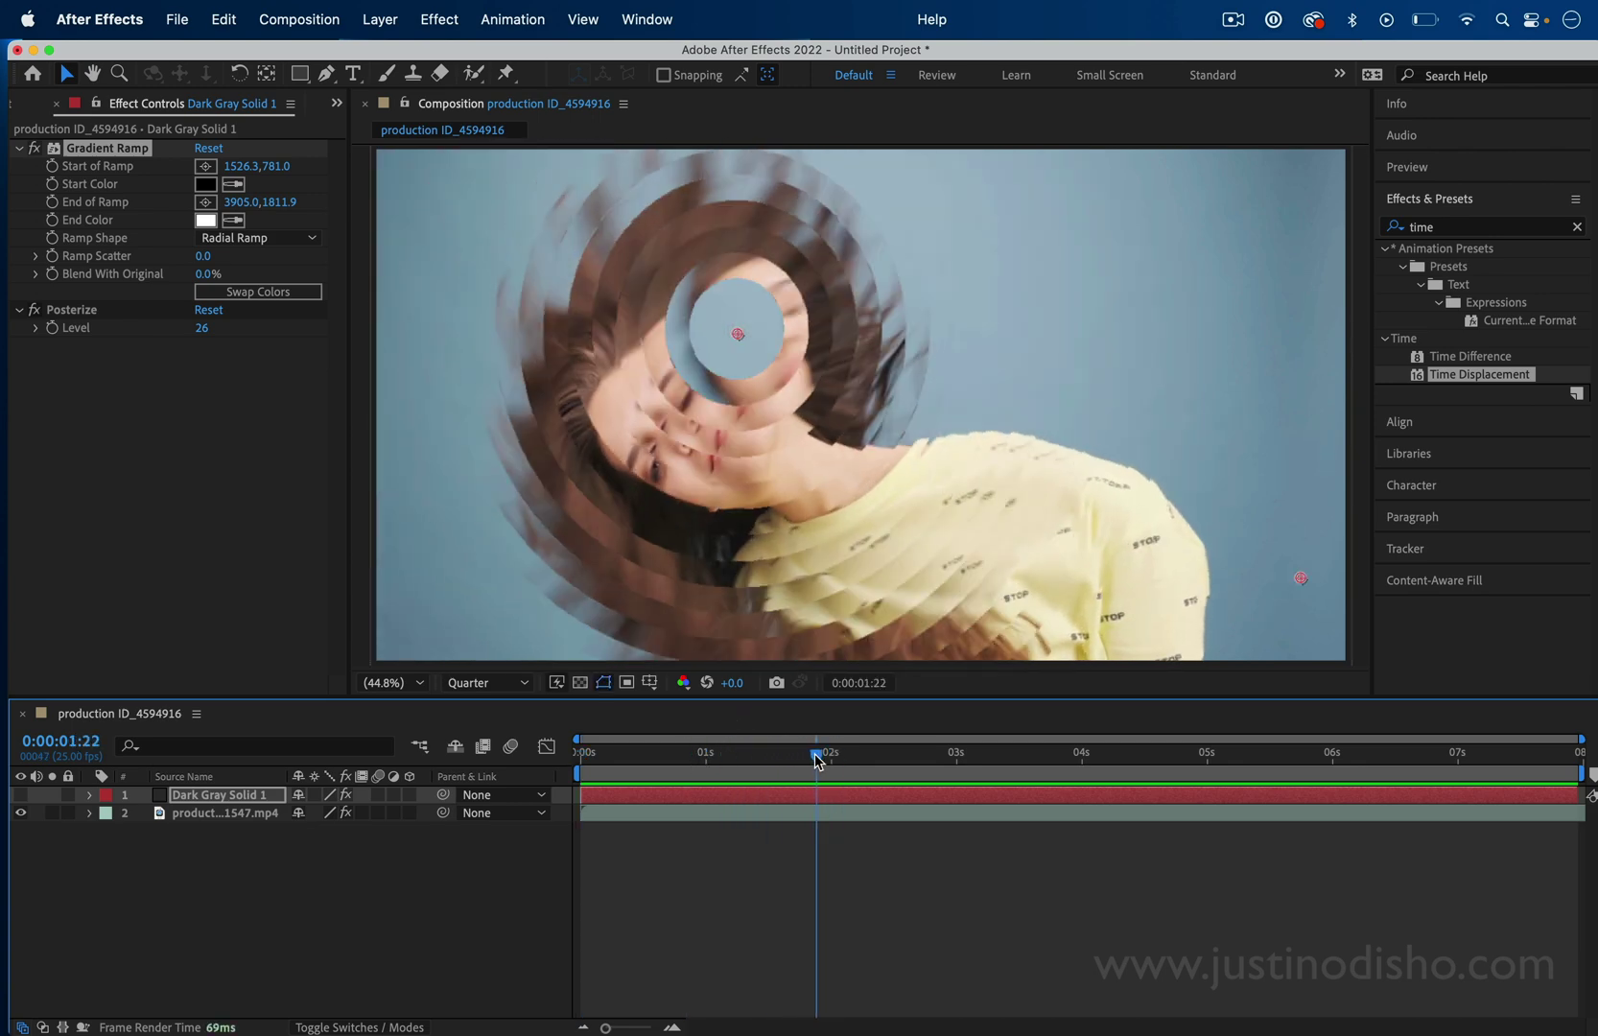
Turn off Posterize and preview the smooth displacement from 0:00:00:22.
left_click(34, 311)
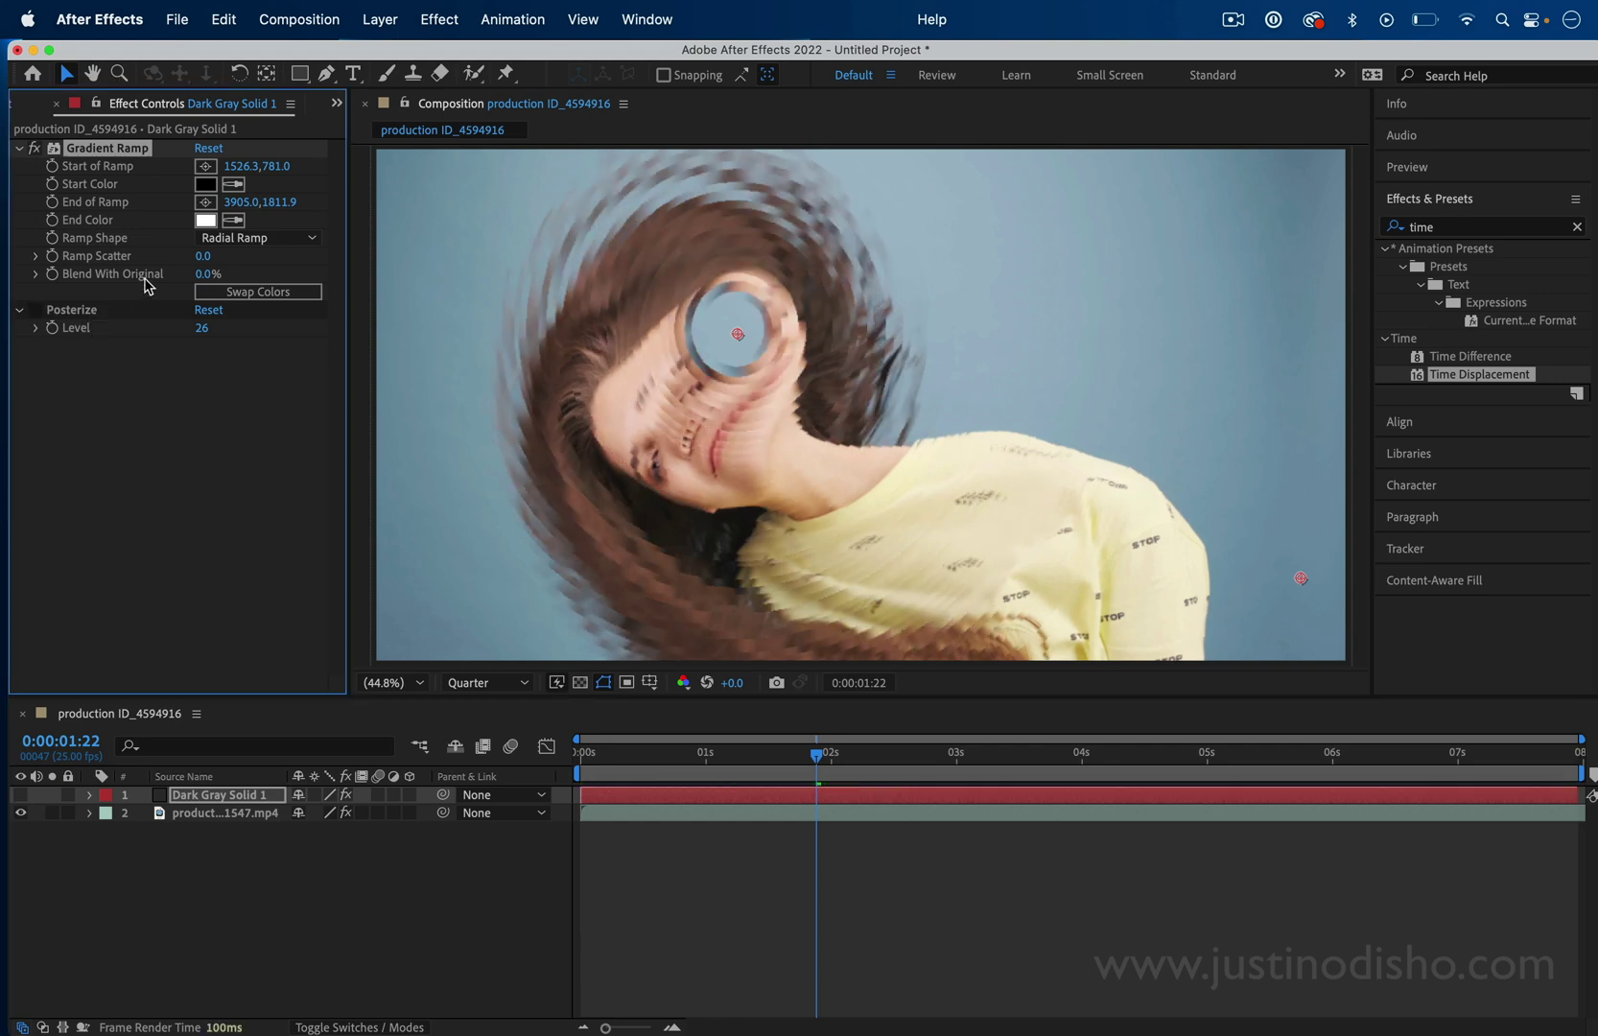
left_click(692, 757)
key("space")
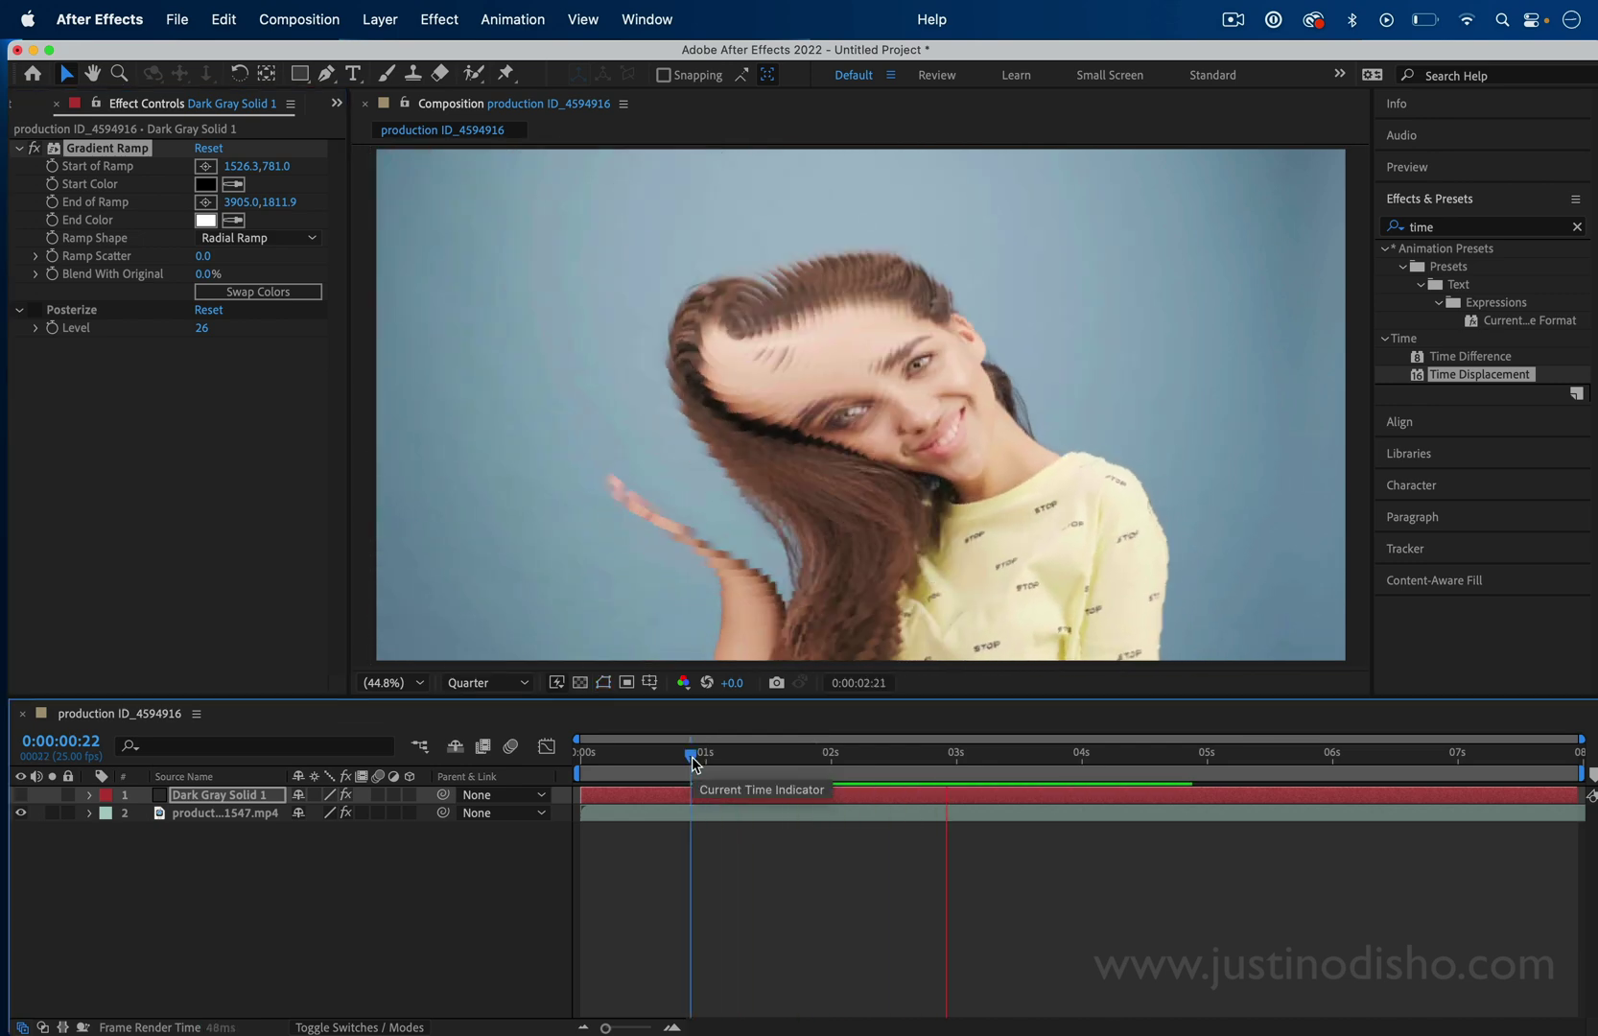
key("space")
Set Ramp Shape back to Linear Ramp, preview, and re-enable Posterize.
left_click(312, 237)
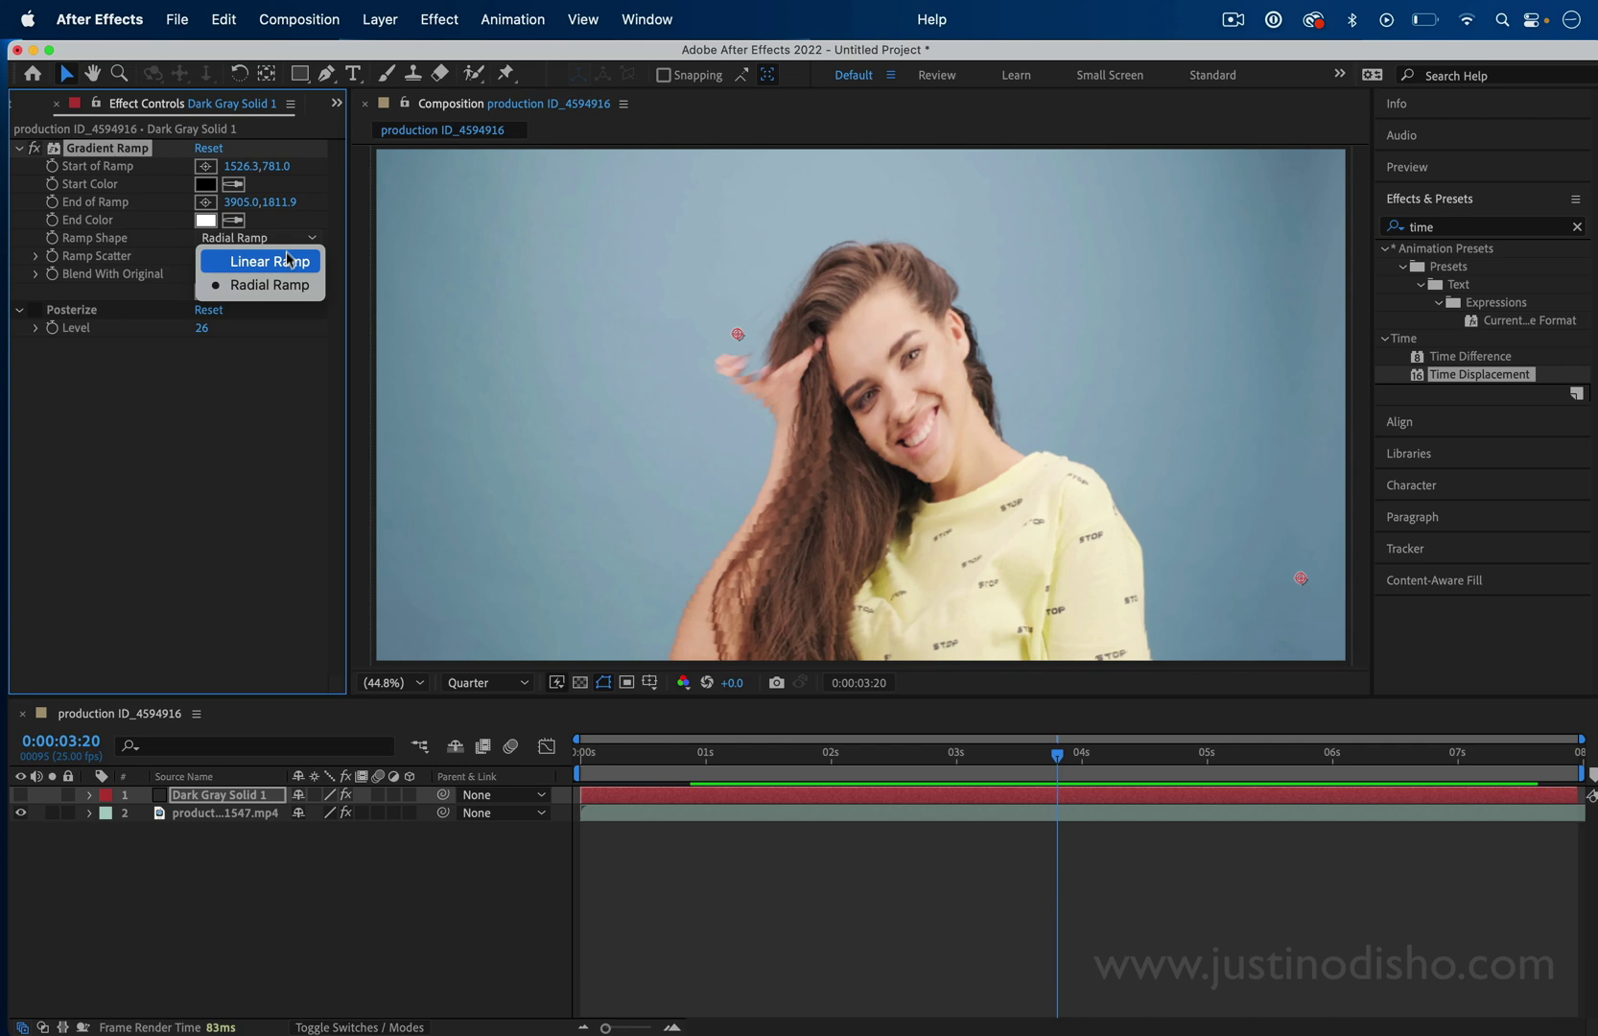
left_click(268, 257)
left_click(656, 756)
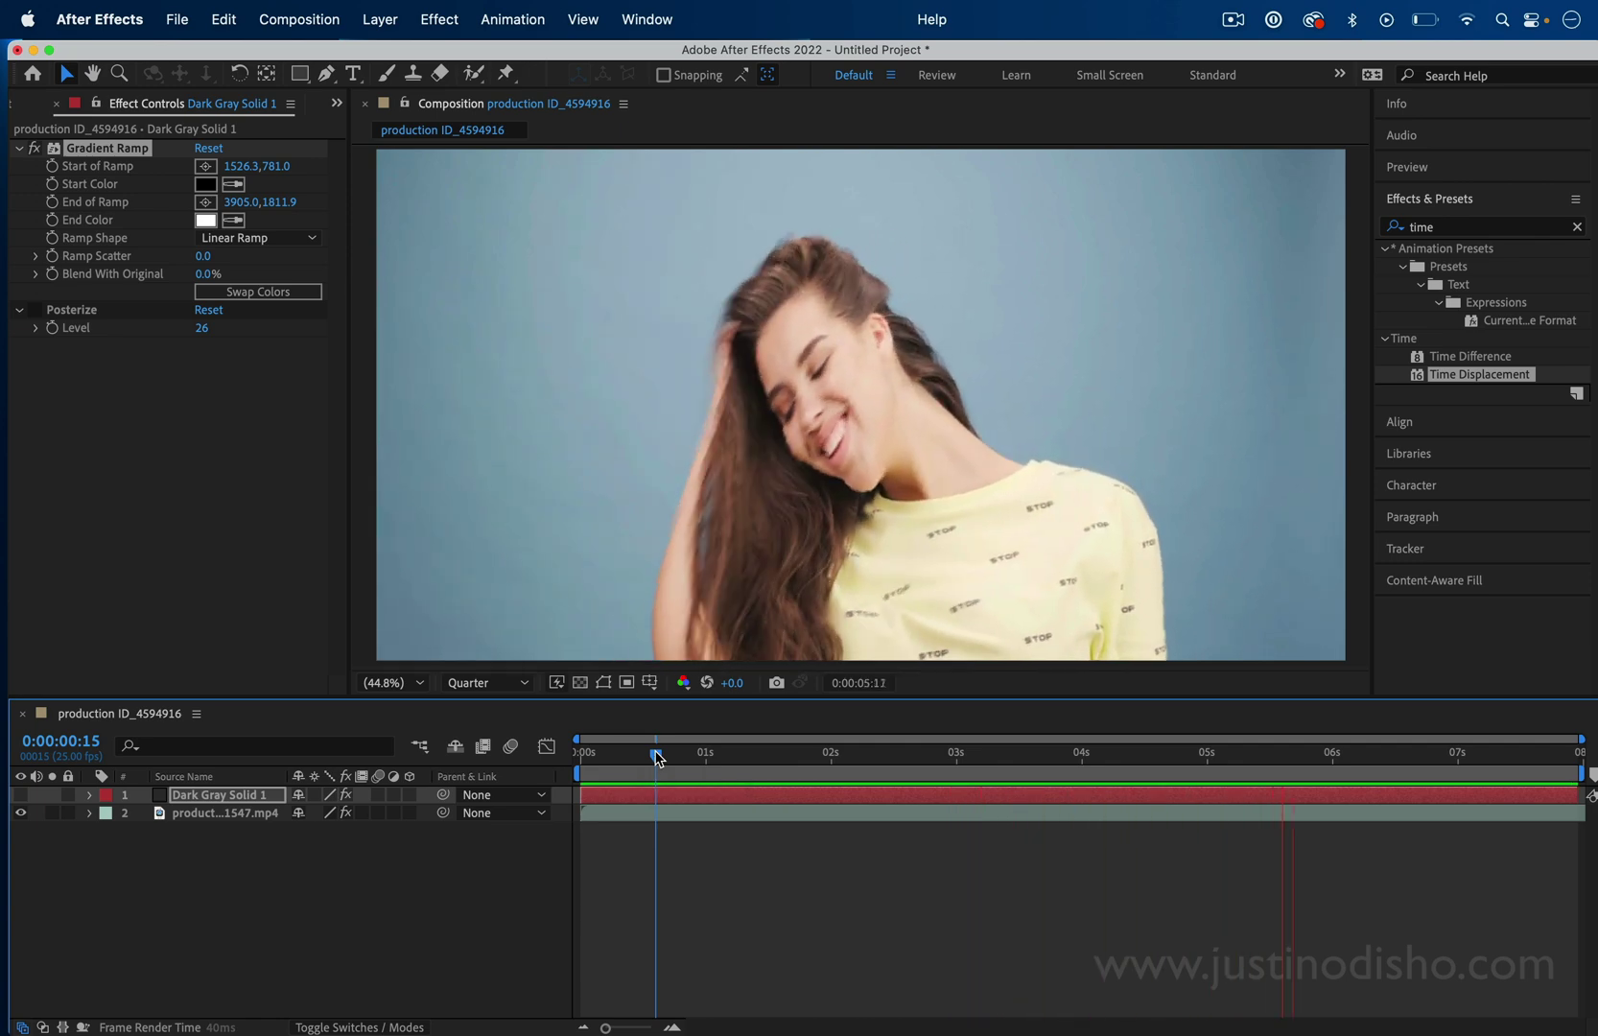
key("space")
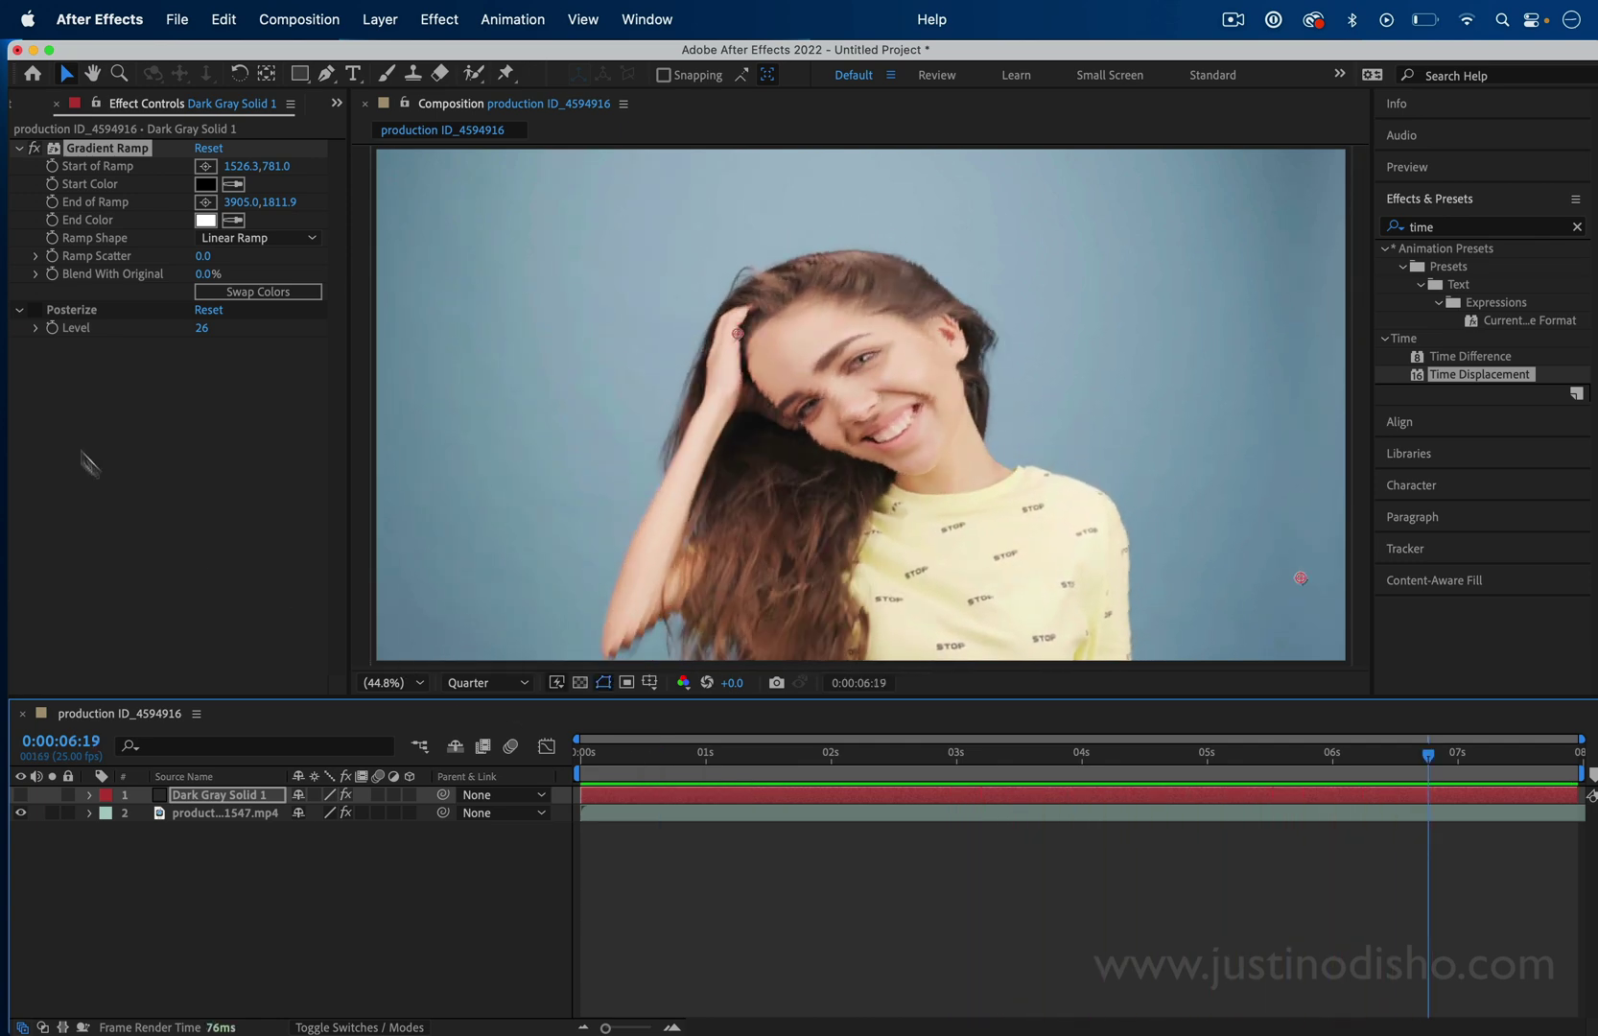
left_click(41, 317)
left_click(22, 795)
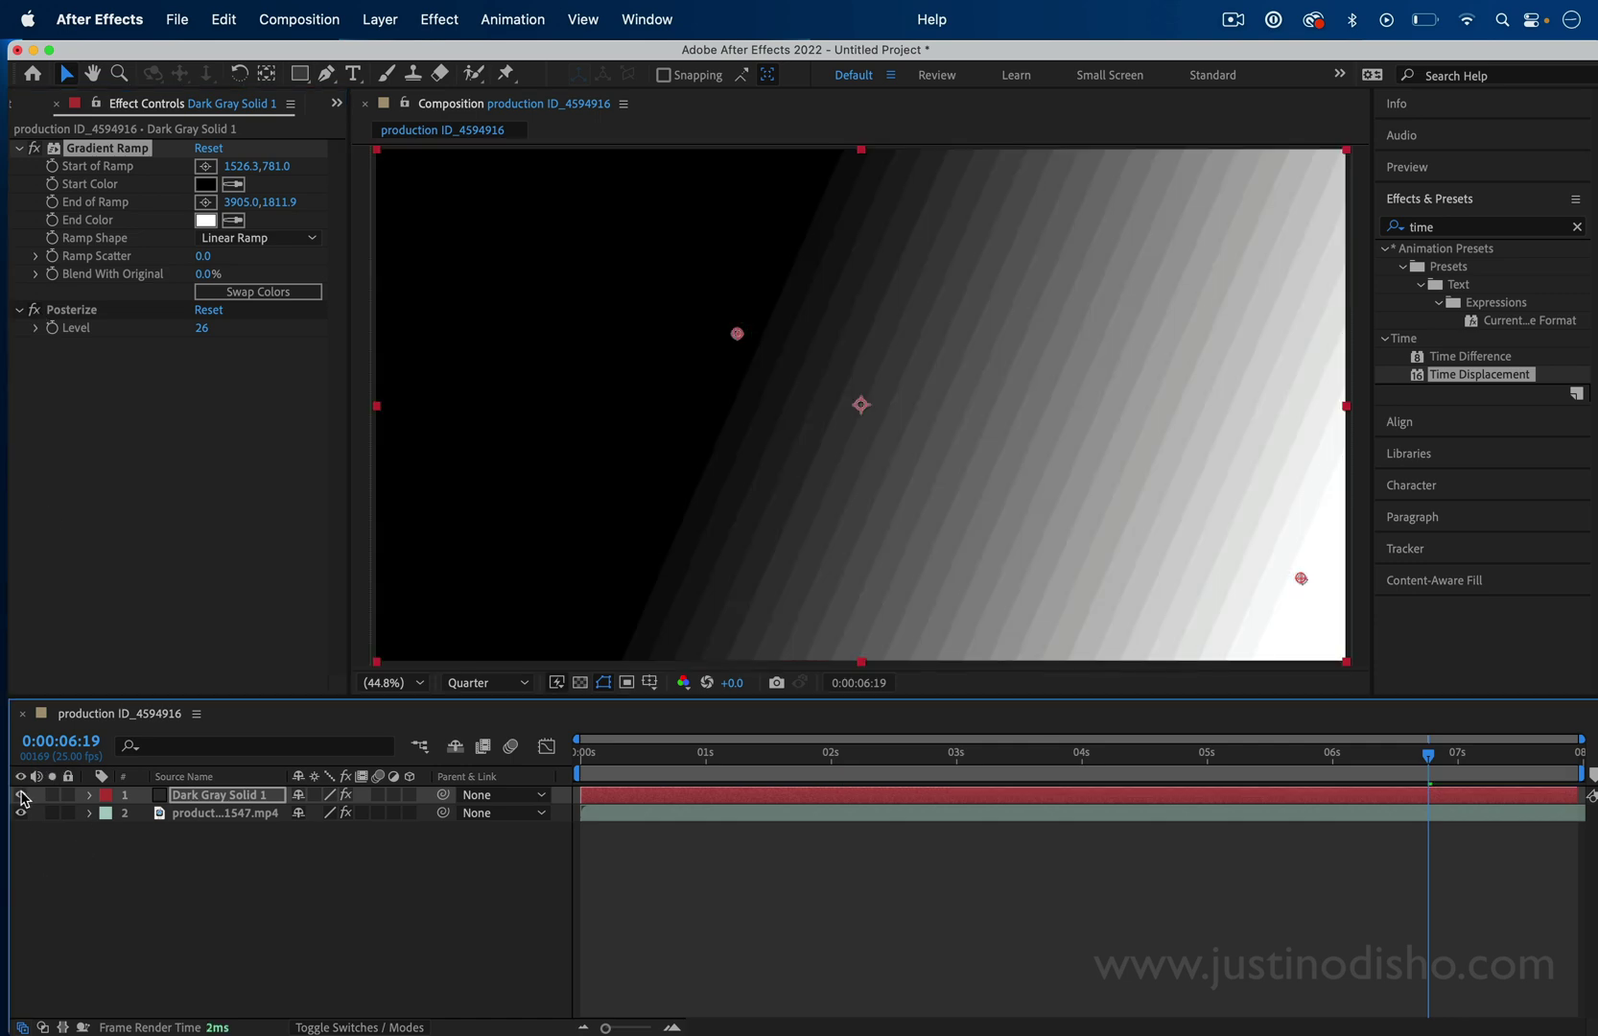
left_click(22, 795)
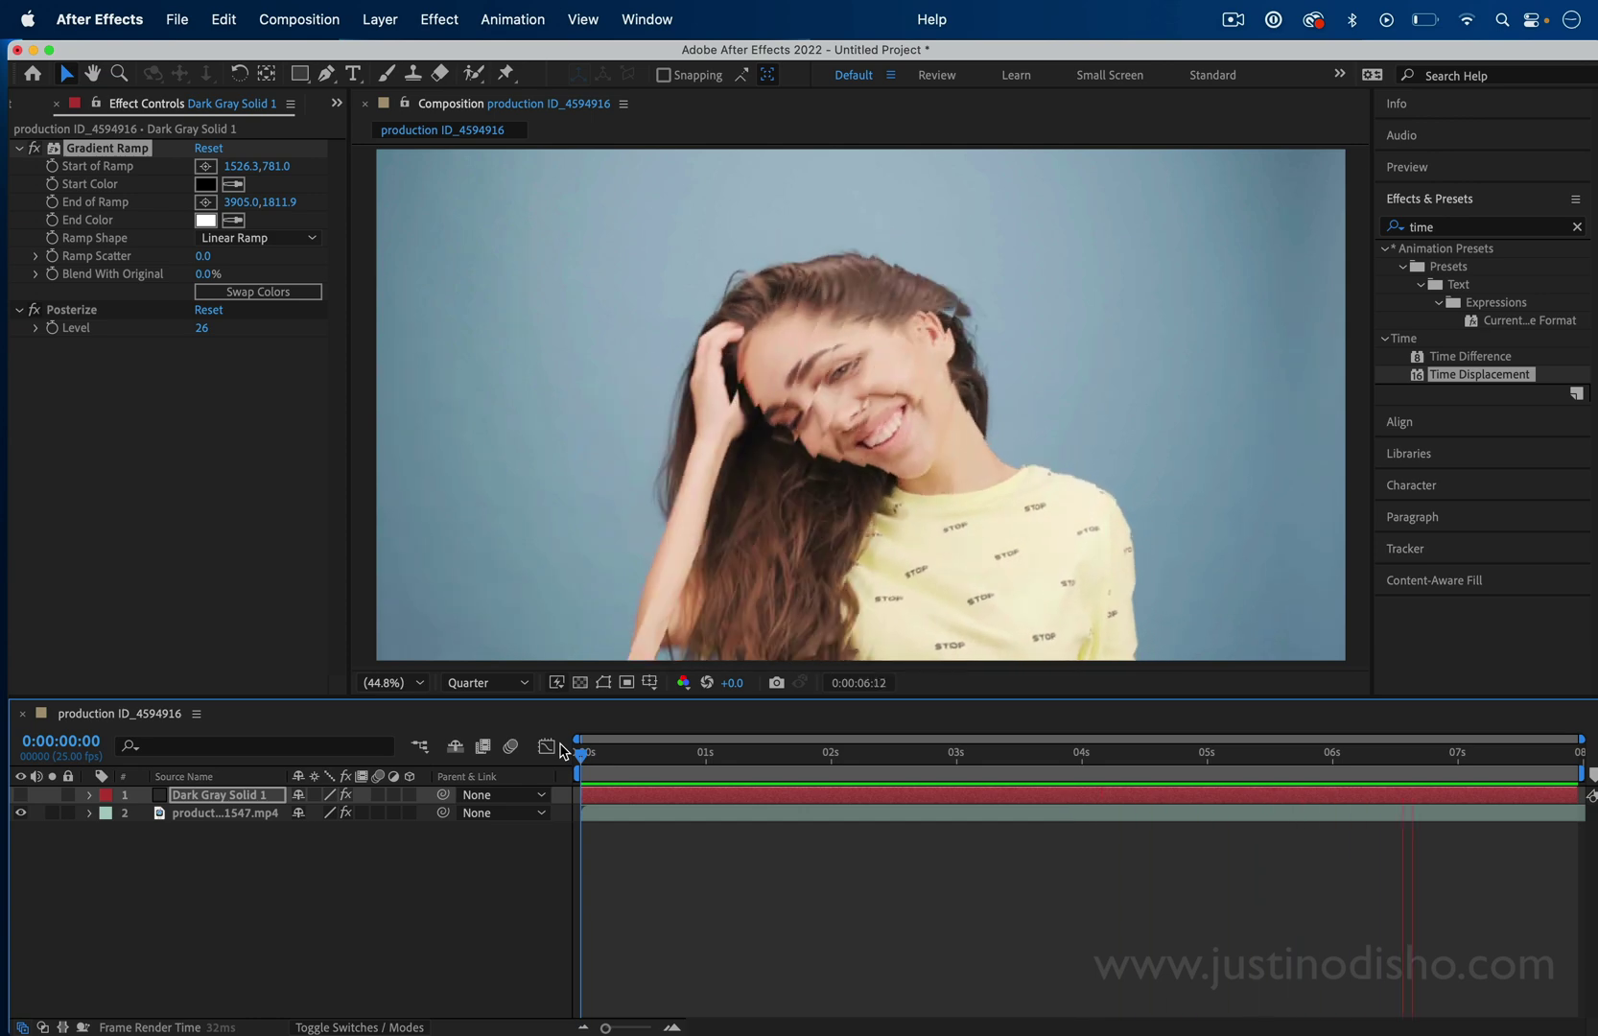
left_click(630, 756)
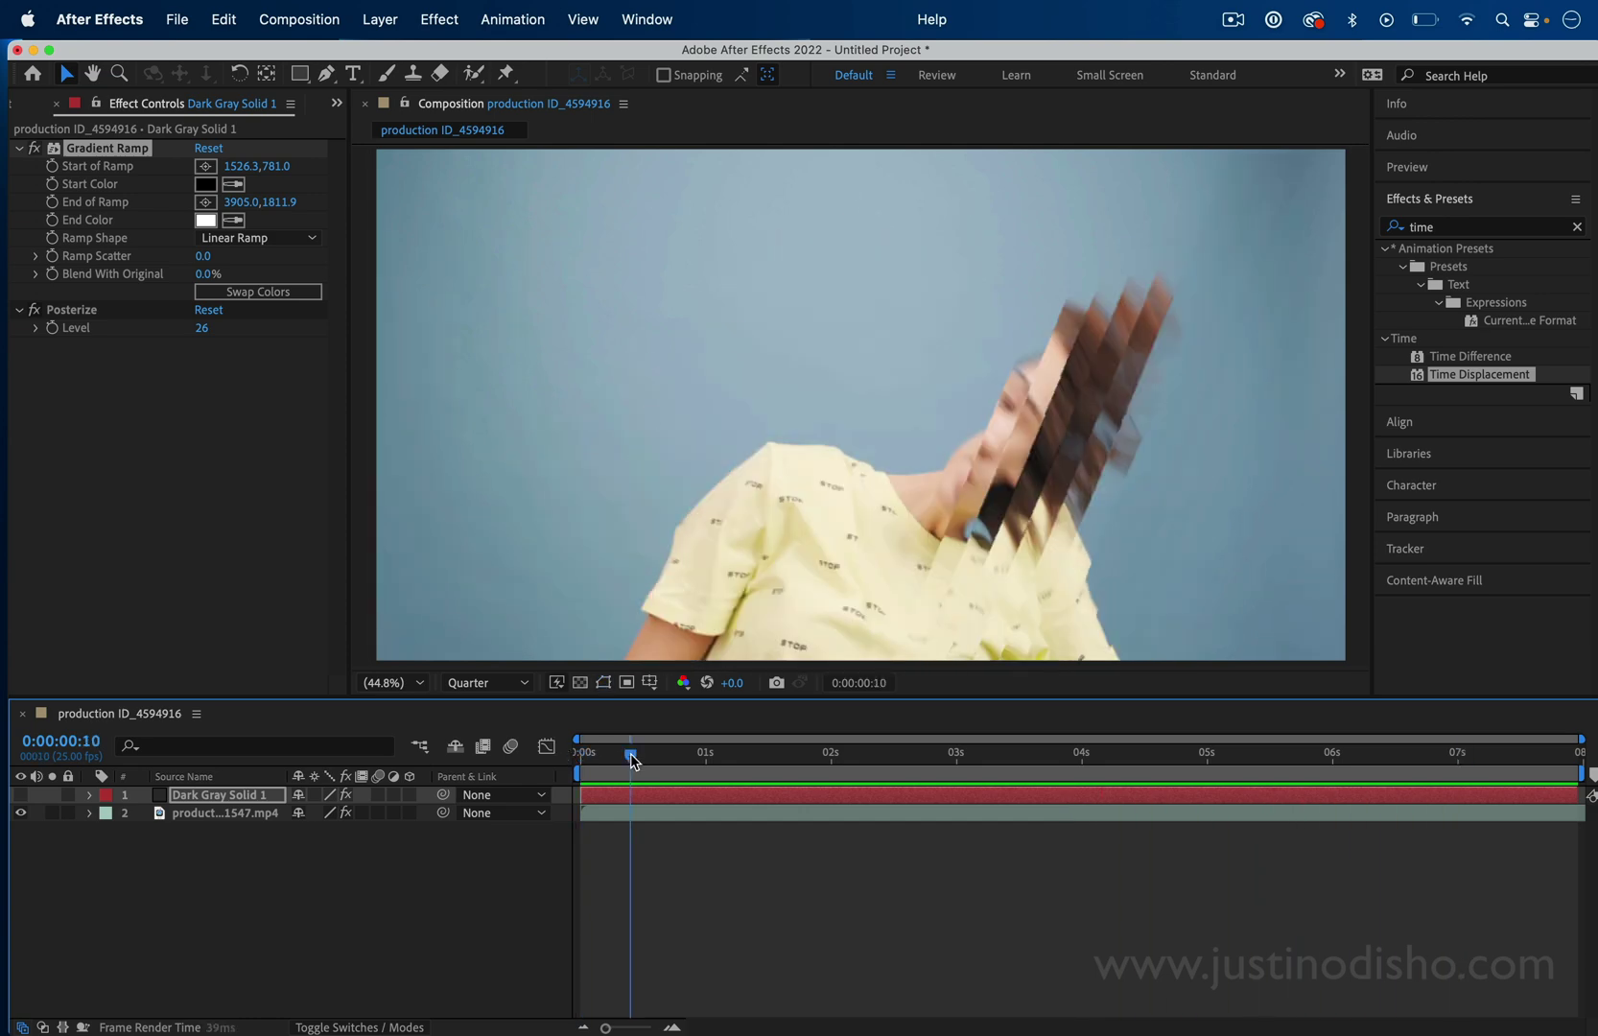
key("space")
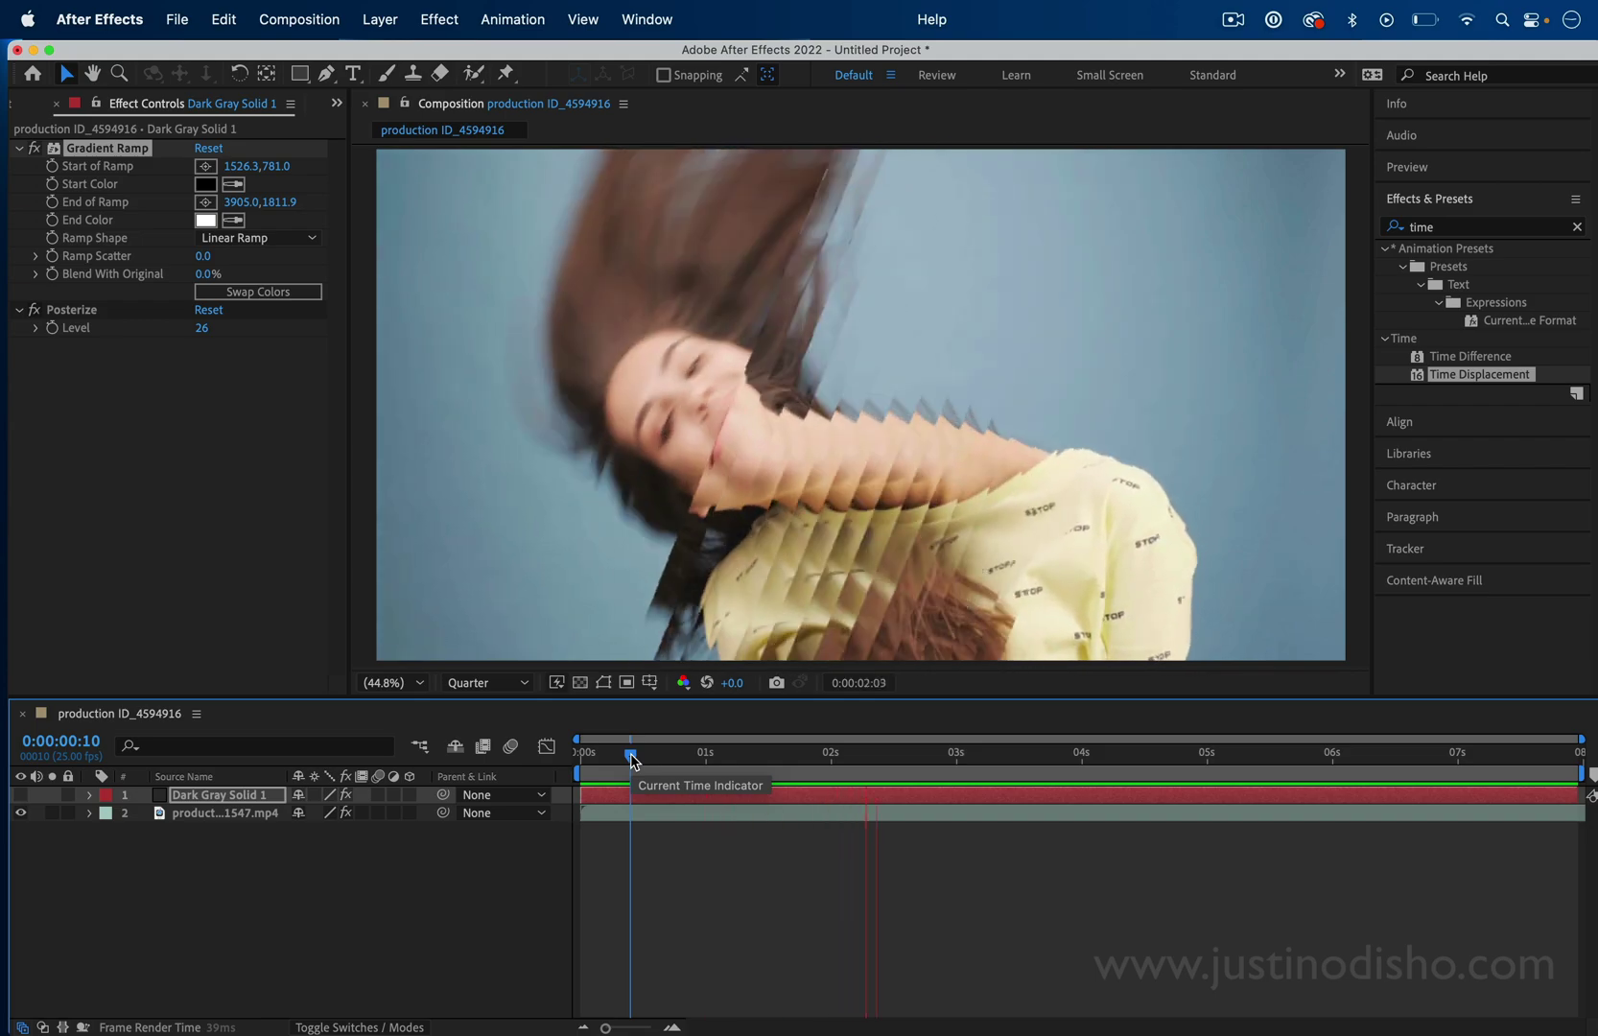